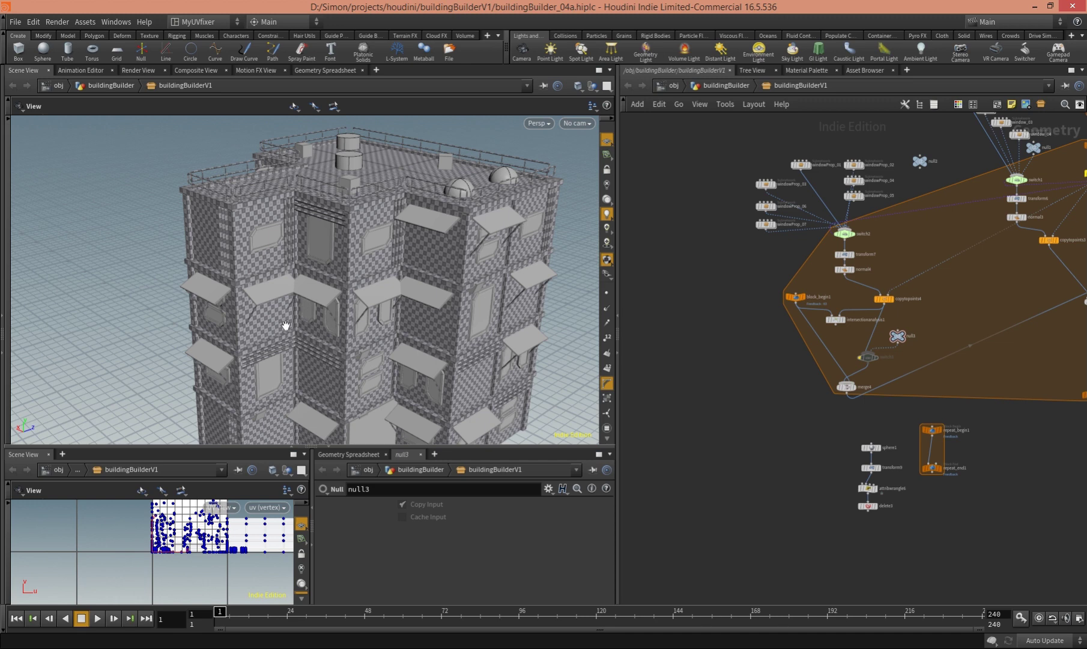
# Step: Bypass switch3 so the extra awnings and louvered vents return on the building's facade
pyautogui.scroll(8, 286, 325)
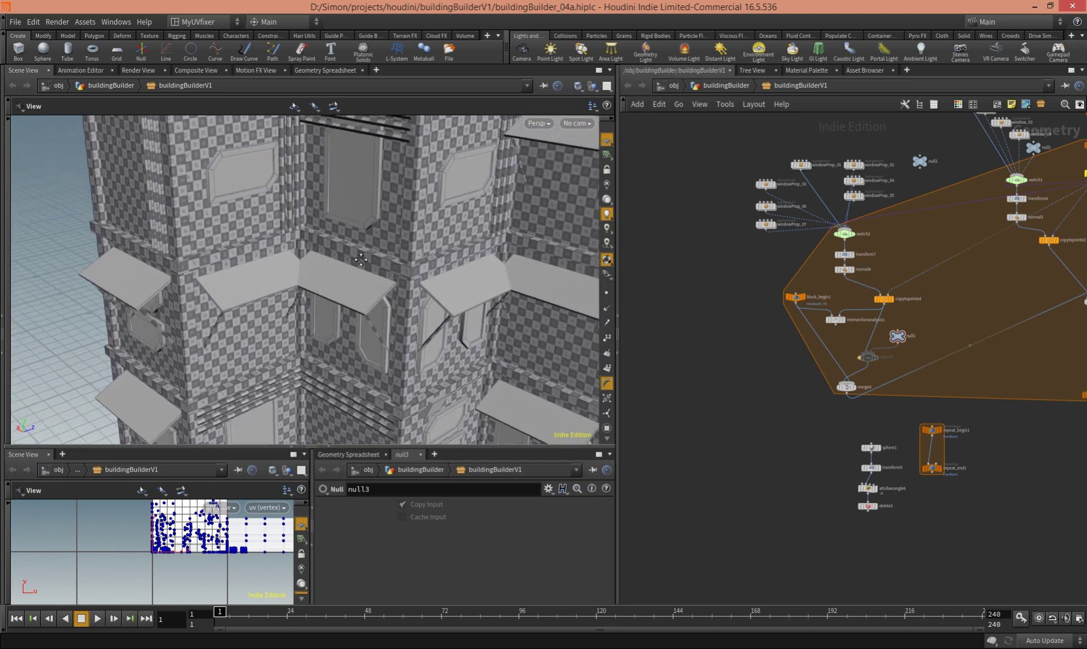
pyautogui.moveTo(361, 259); pyautogui.dragTo(344, 272, button='middle')
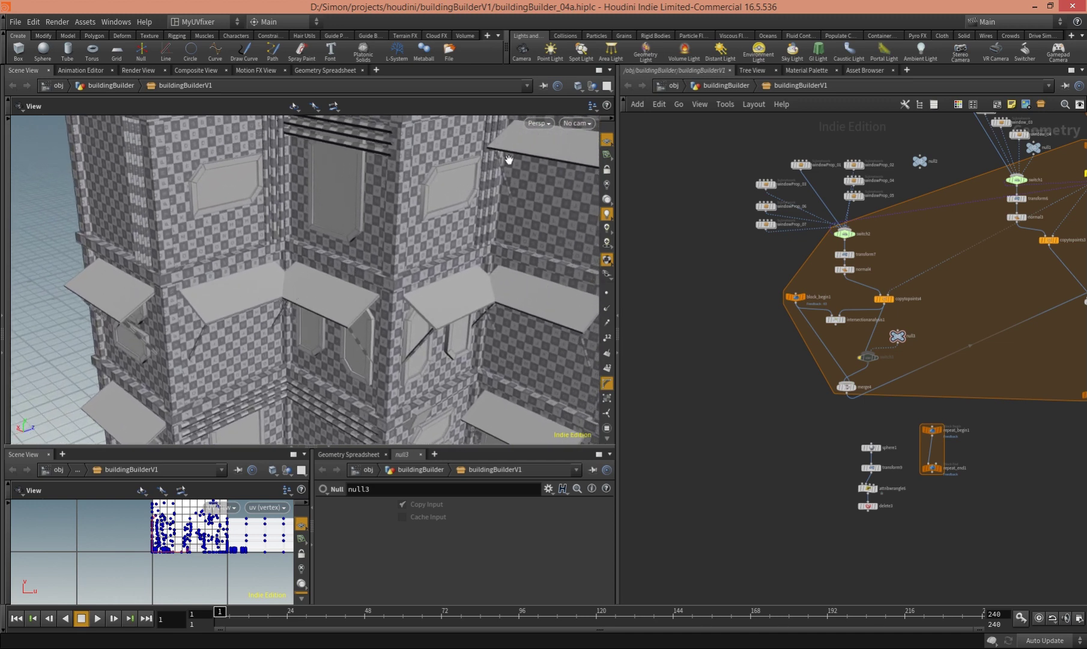
pyautogui.moveTo(369, 319)
pyautogui.mouseDown()
pyautogui.moveTo(362, 273)
pyautogui.moveTo(311, 296)
pyautogui.moveTo(351, 315)
pyautogui.mouseUp()
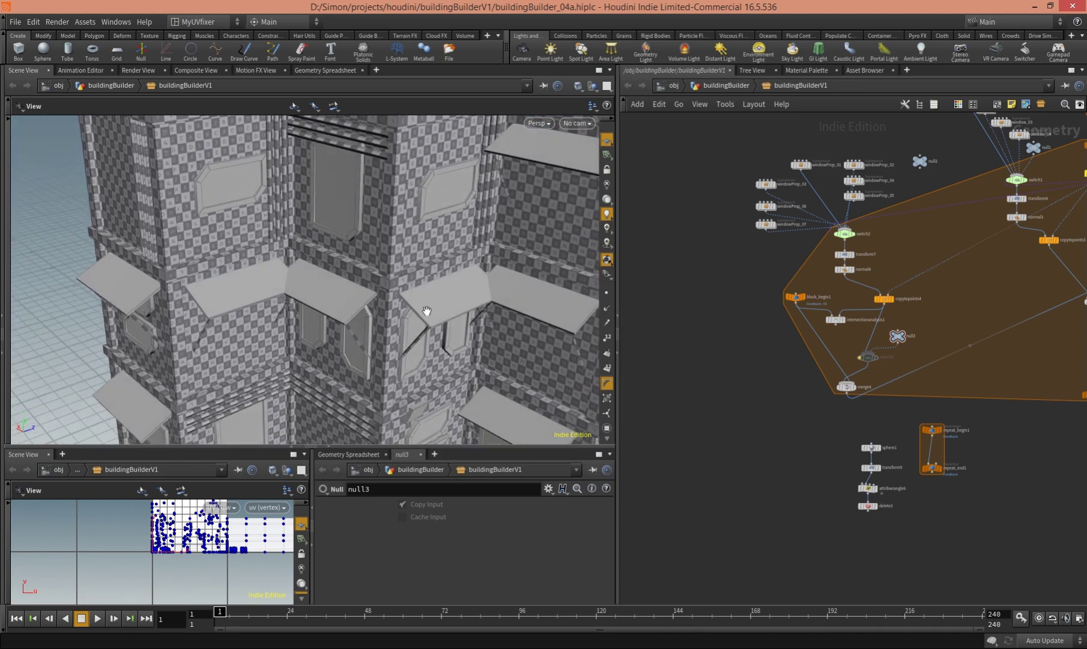
pyautogui.moveTo(267, 304); pyautogui.dragTo(442, 306)
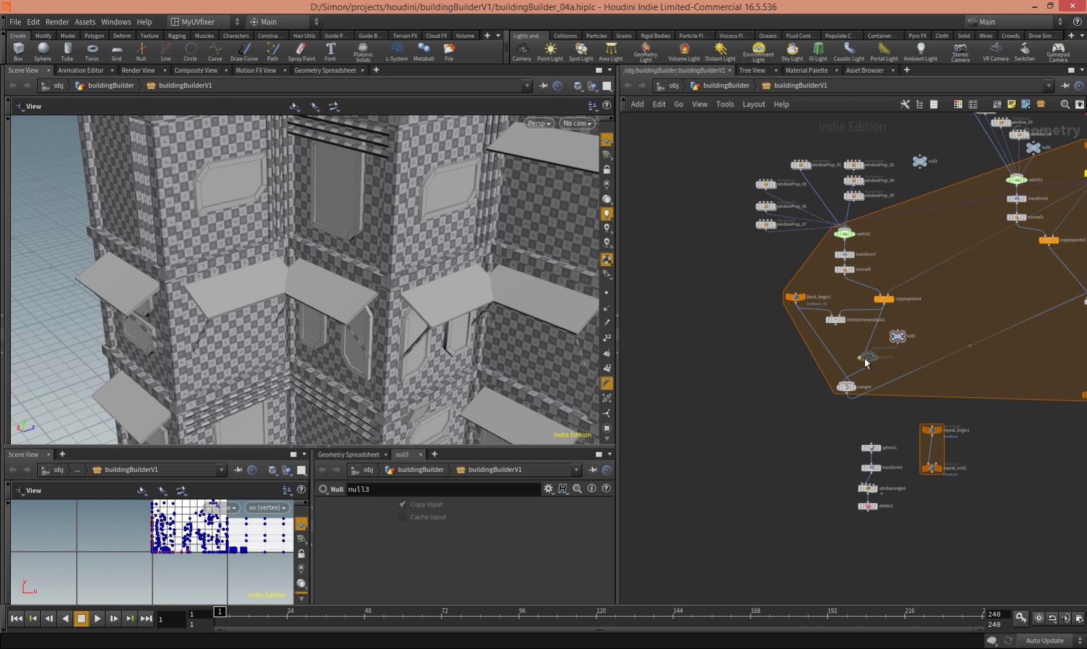
pyautogui.moveTo(856, 358)
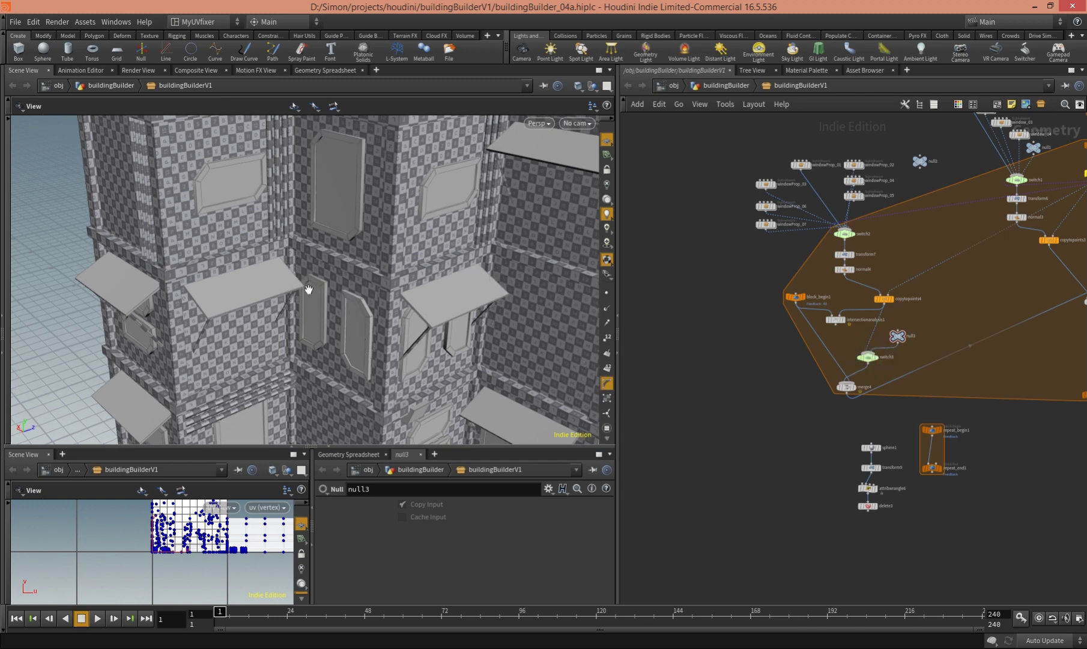
pyautogui.moveTo(374, 338); pyautogui.dragTo(377, 337)
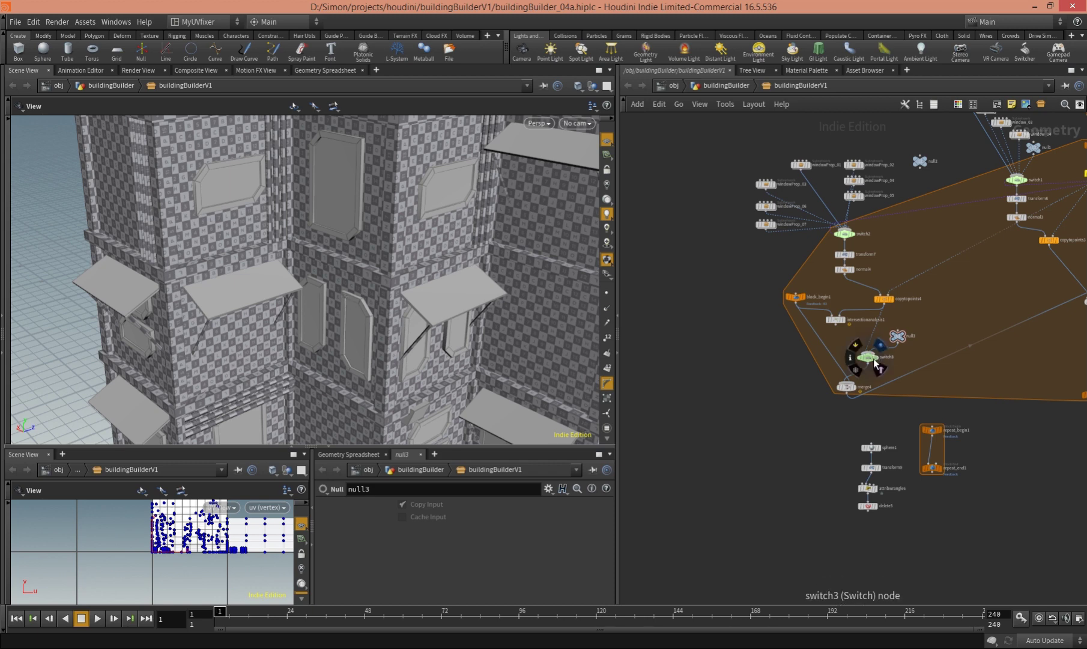
pyautogui.click(855, 345)
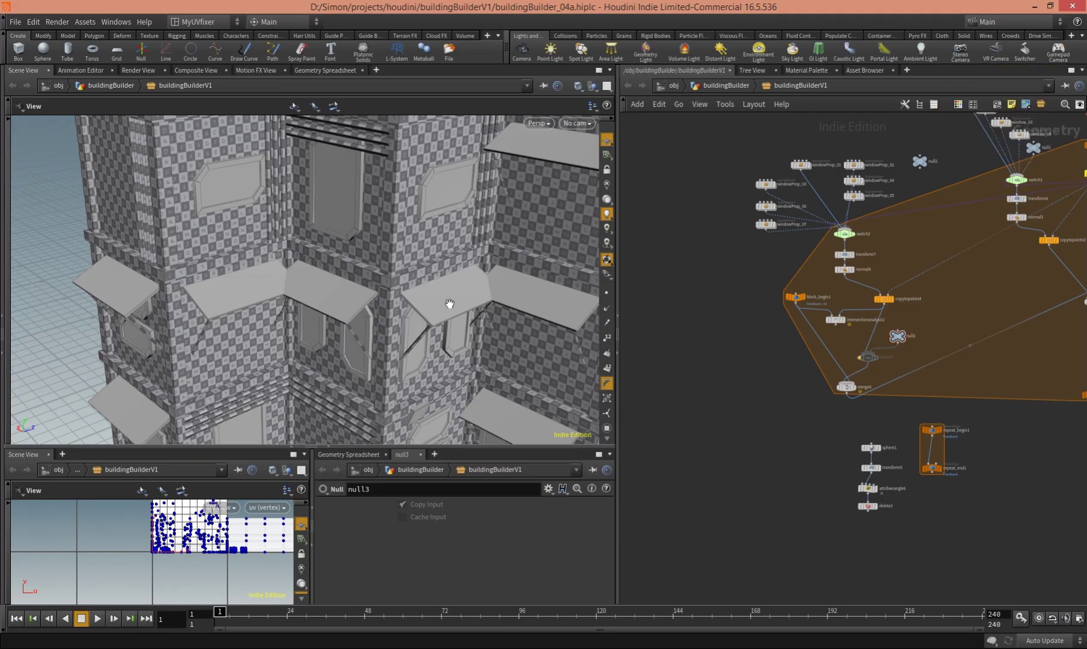
# Step: Pan and zoom the network to an empty area and drag the divider to widen the network editor
pyautogui.moveTo(704, 372); pyautogui.dragTo(829, 306, button='middle')
pyautogui.scroll(4, 772, 372)
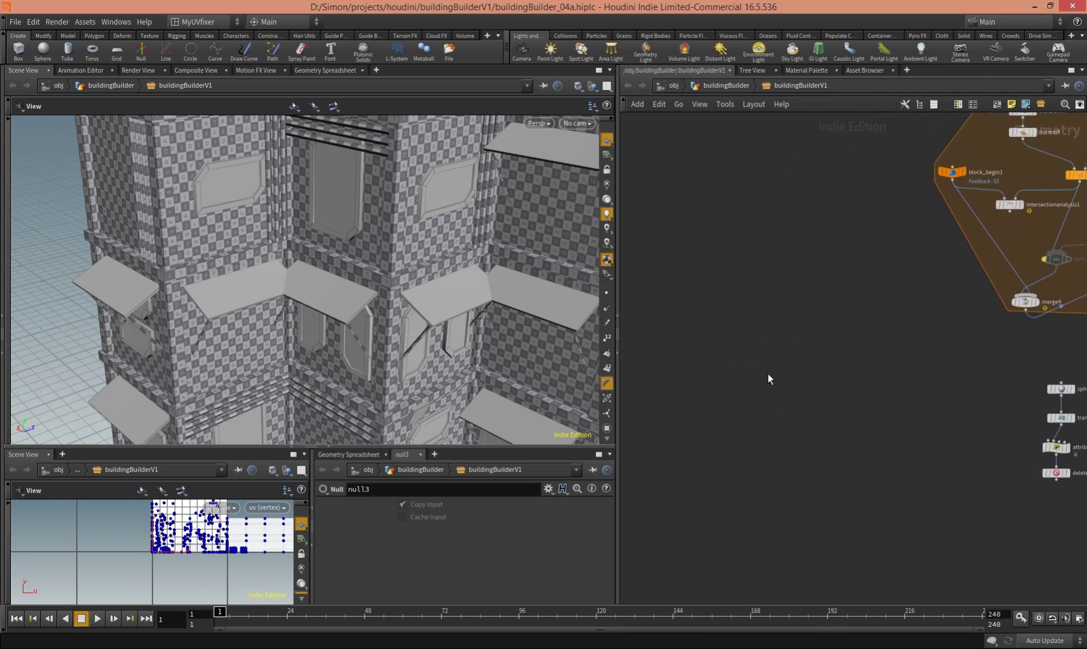
pyautogui.scroll(-5, 424, 304)
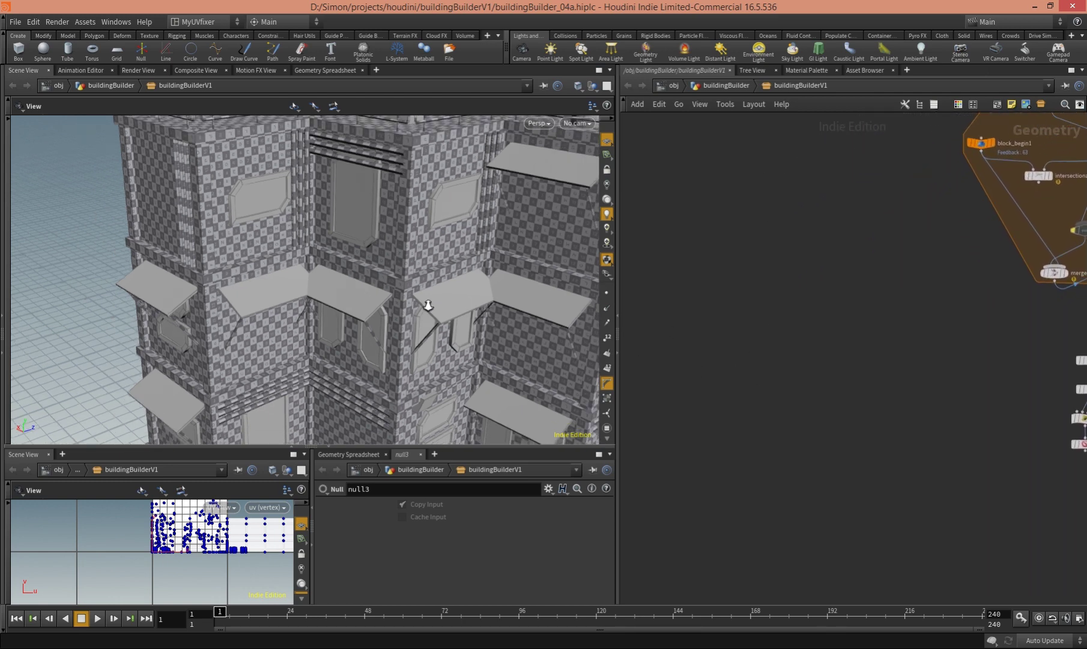
pyautogui.scroll(-5, 900, 295)
pyautogui.moveTo(912, 292); pyautogui.dragTo(702, 324, button='middle')
pyautogui.moveTo(832, 298); pyautogui.dragTo(1037, 211, button='middle')
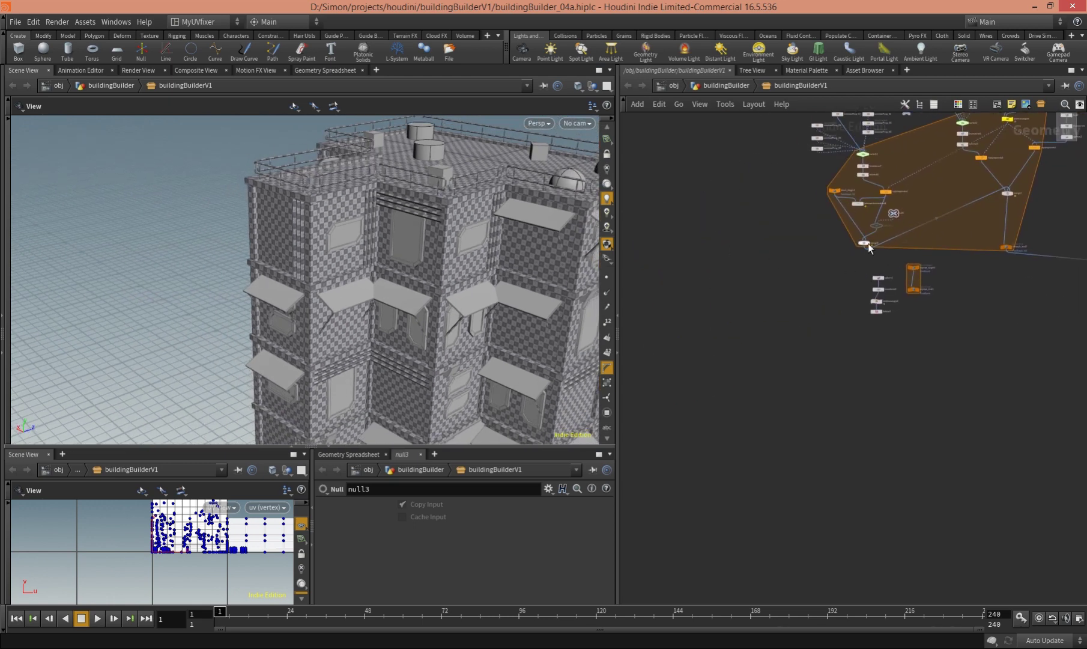
pyautogui.scroll(5, 799, 294)
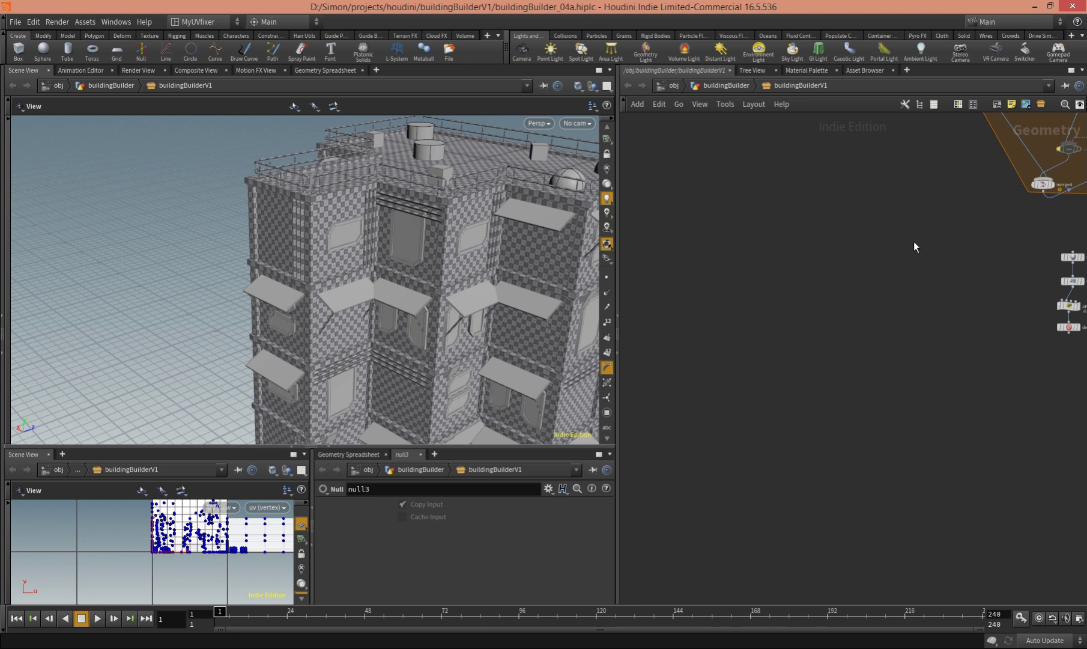
pyautogui.scroll(3, 835, 279)
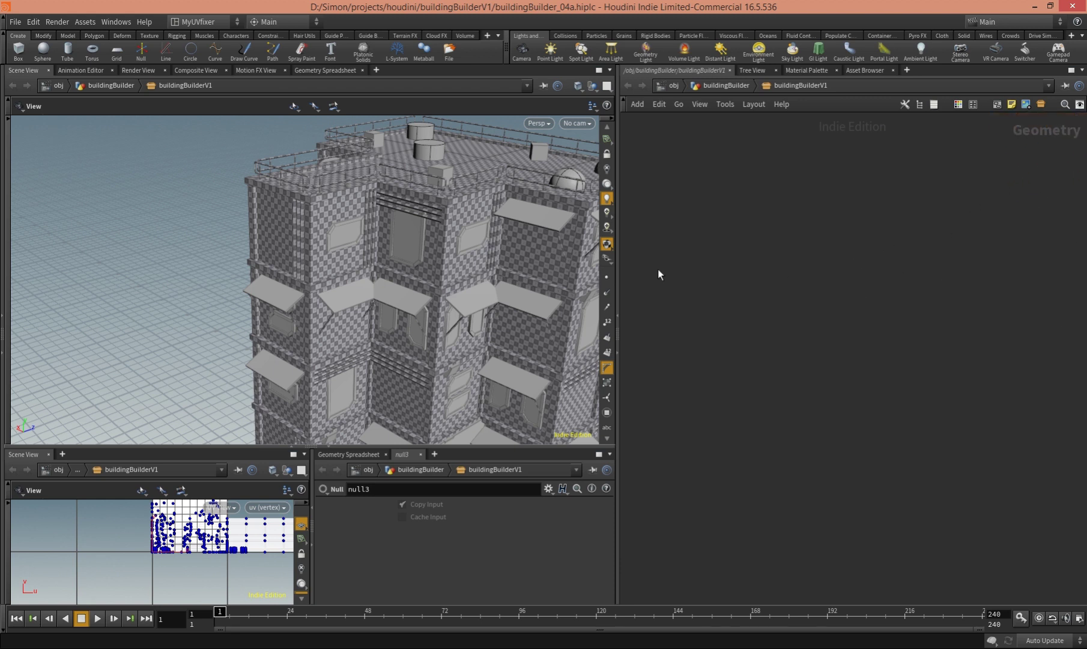
pyautogui.moveTo(615, 245); pyautogui.dragTo(512, 245)
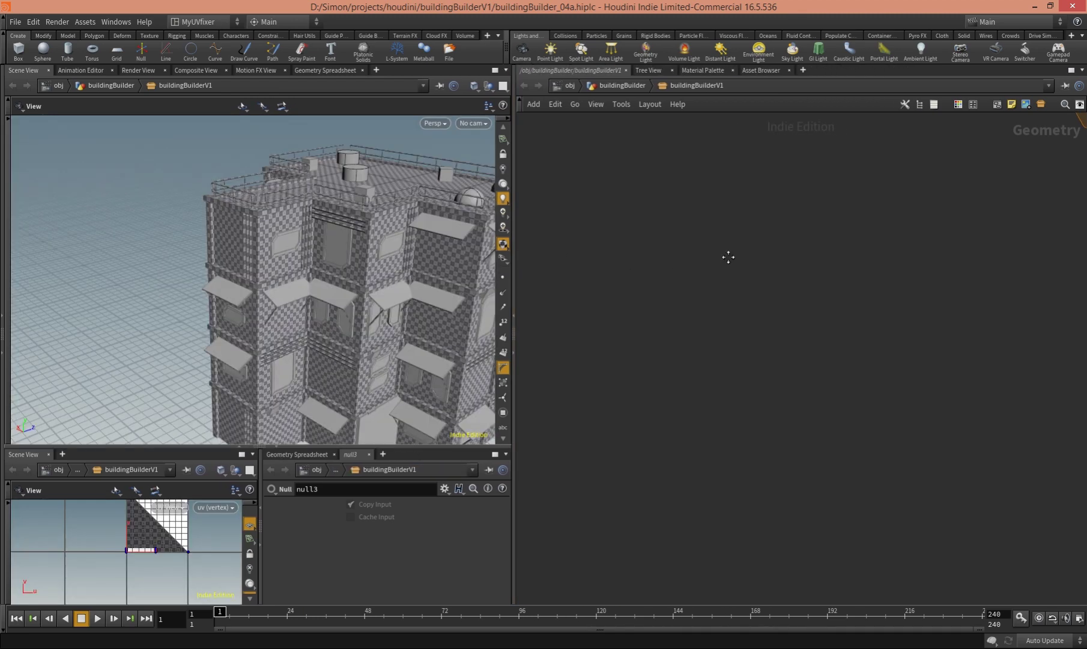
# Step: Create a box2 node, give it the display flag, and frame the 1×1×1 cube in the viewport
pyautogui.press('Tab')
pyautogui.write('box')
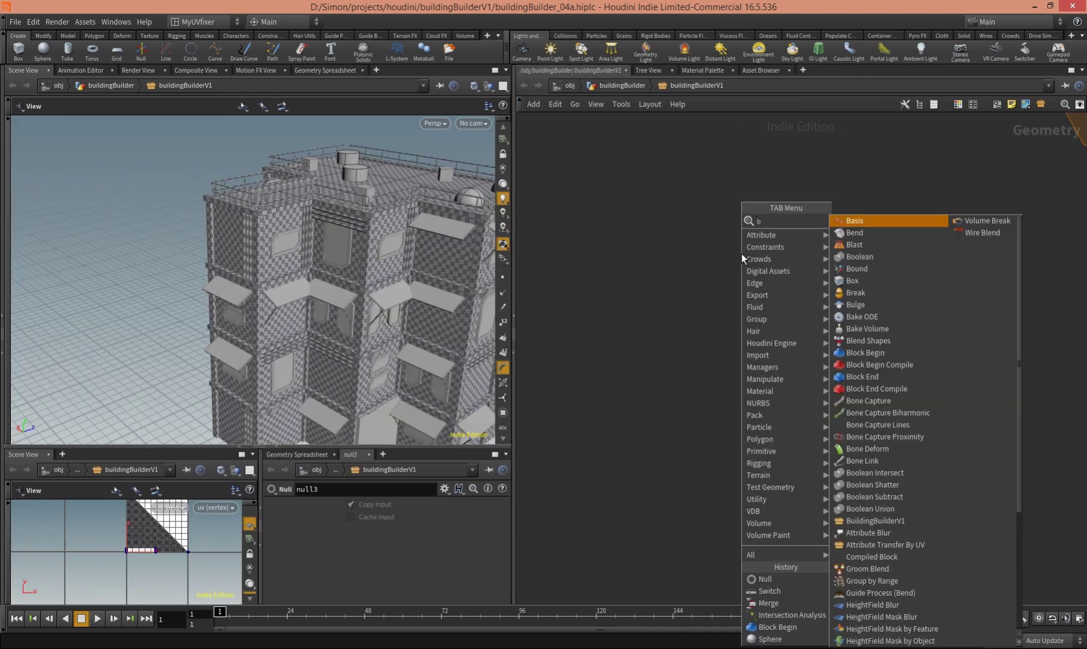
pyautogui.press('Return')
pyautogui.click(739, 216)
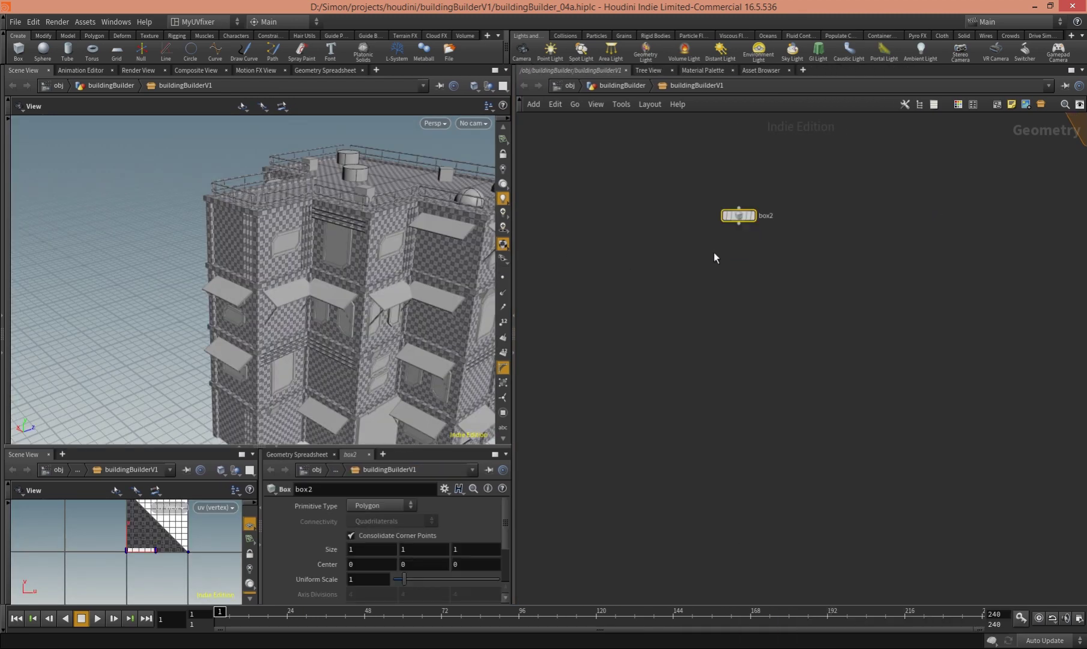
pyautogui.click(751, 215)
pyautogui.hotkey('space', 'f')
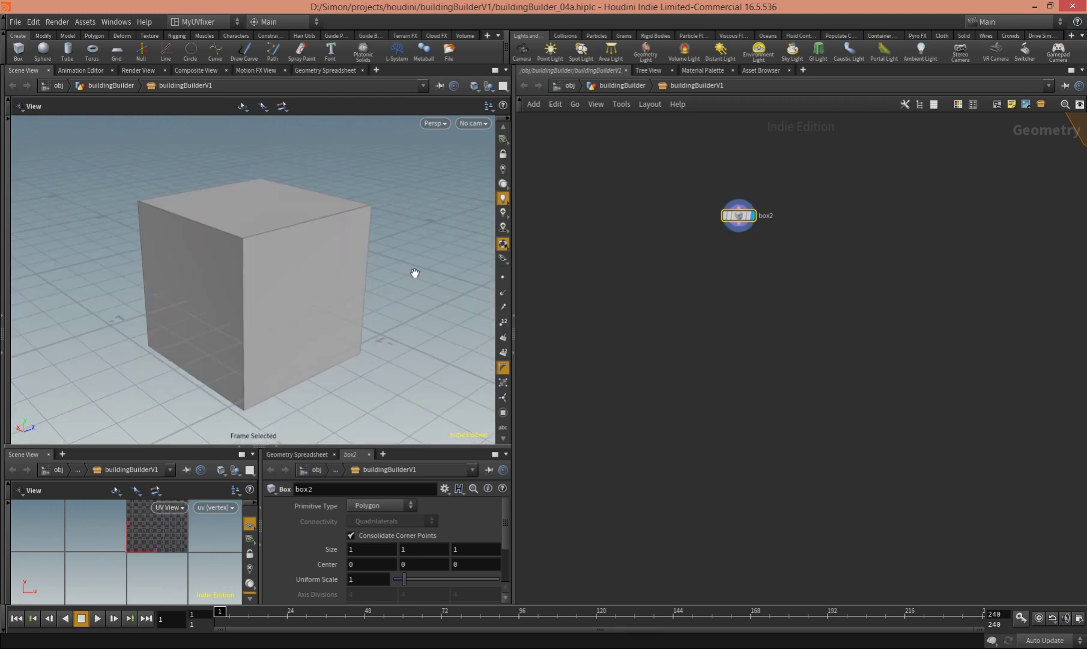
pyautogui.scroll(2, 740, 282)
pyautogui.moveTo(748, 247); pyautogui.dragTo(737, 273, button='middle')
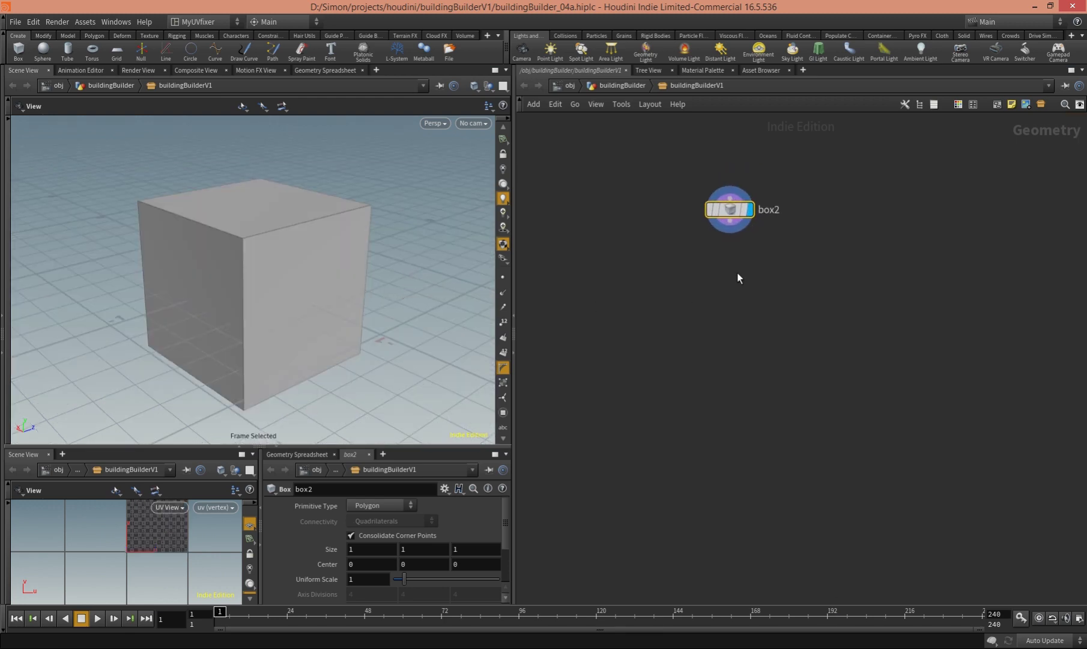
pyautogui.scroll(-1, 784, 274)
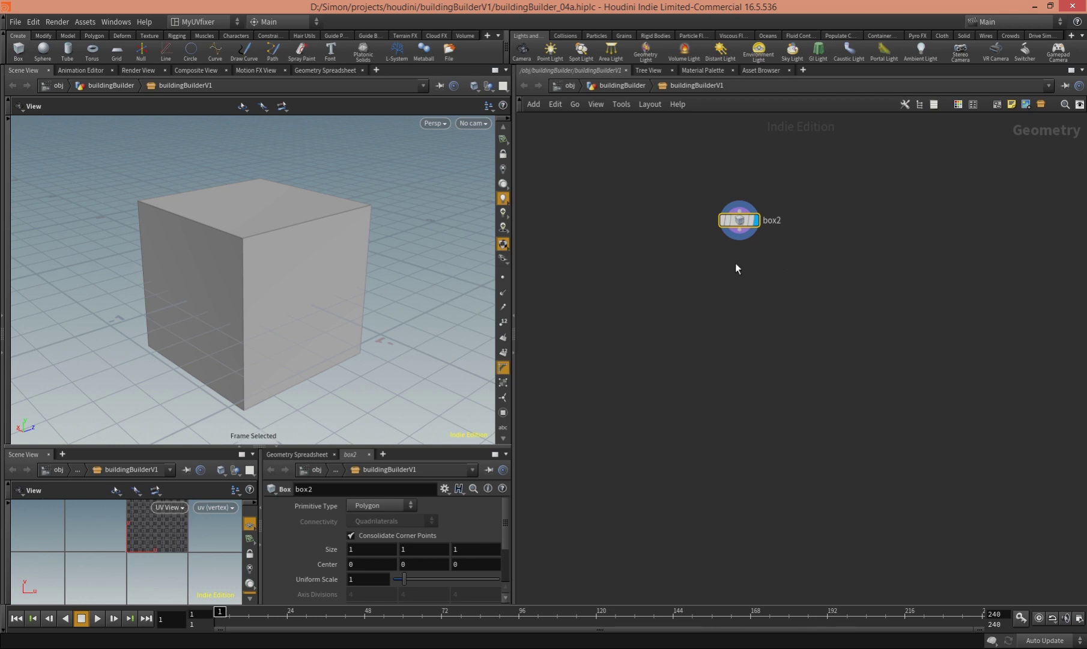
# Step: Add a Points from Volume node below box2, wire box2 into it, and display it
pyautogui.press('Tab')
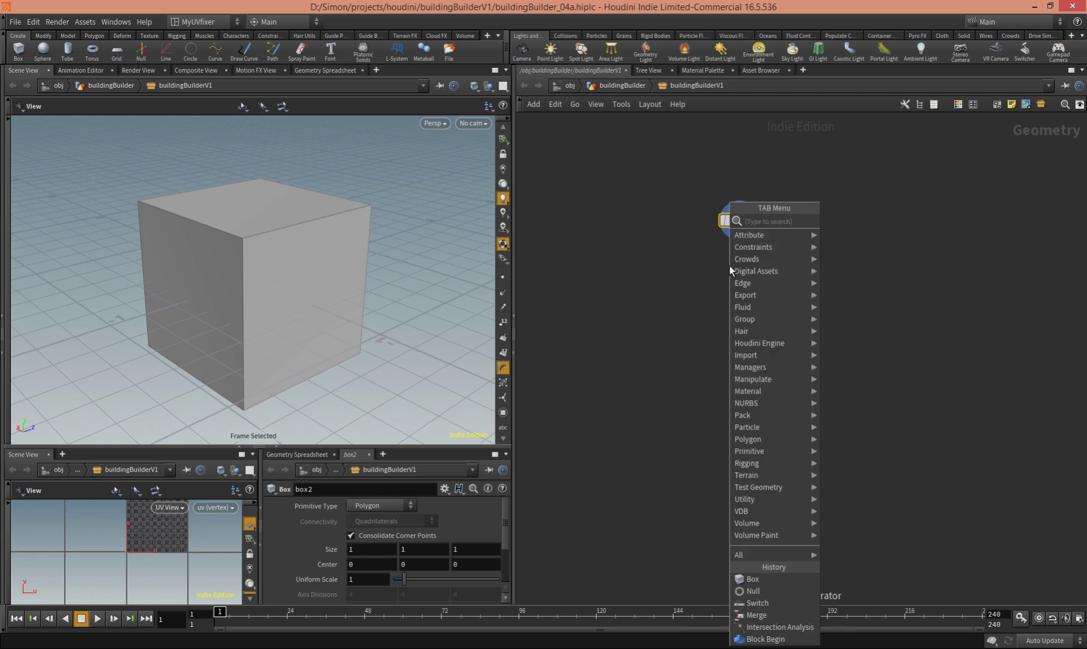
pyautogui.write('point from')
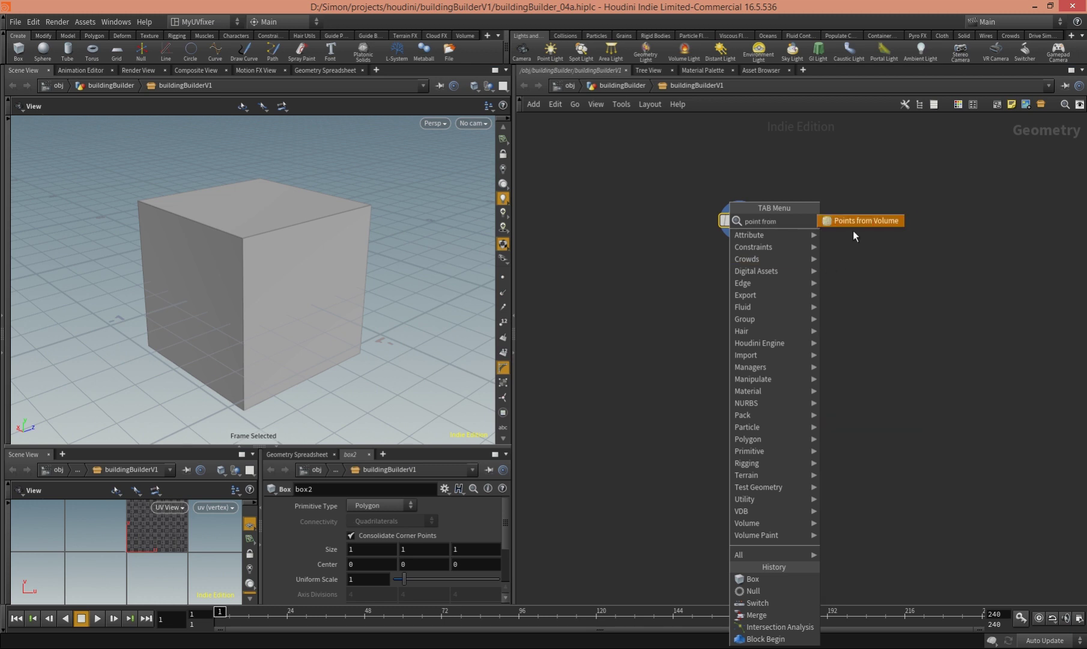
pyautogui.click(856, 222)
pyautogui.press('Return')
pyautogui.click(739, 230)
pyautogui.click(740, 263)
pyautogui.click(754, 271)
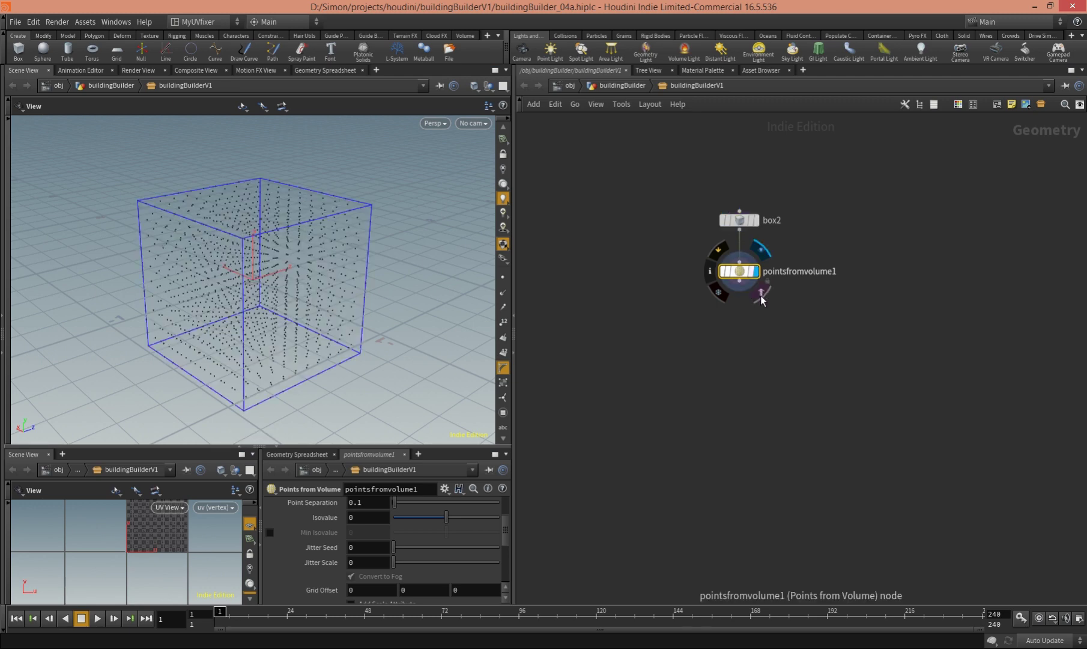
# Step: Set pointsfromvolume1's Point Separation to 0.3 and Jitter Scale to 6.02
pyautogui.moveTo(717, 328); pyautogui.dragTo(721, 295, button='middle')
pyautogui.scroll(2, 721, 295)
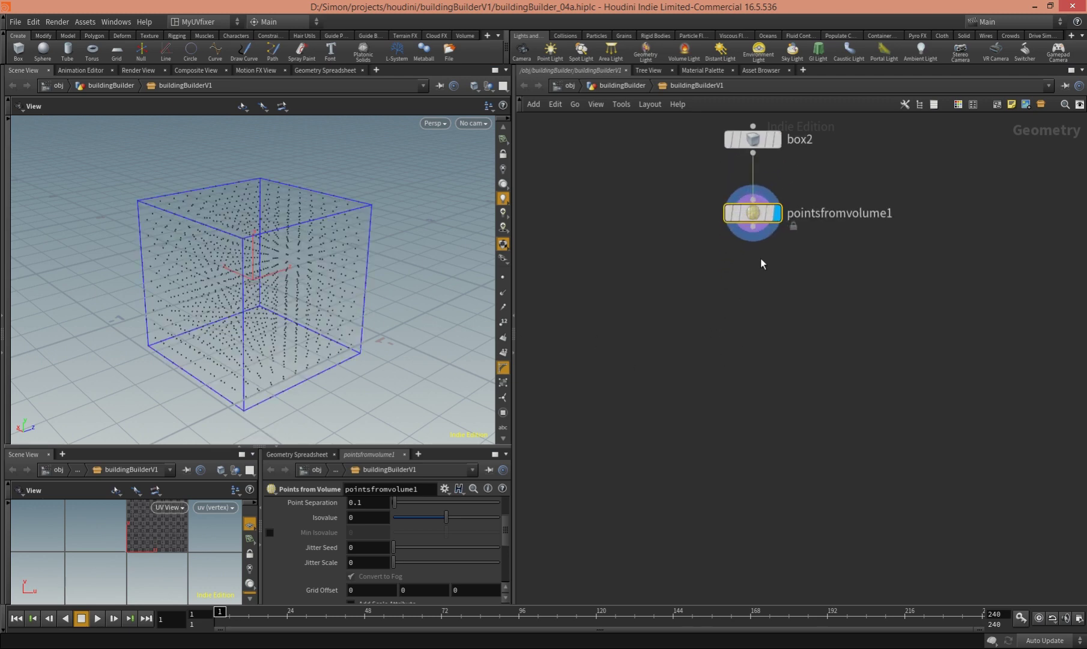
pyautogui.moveTo(762, 262); pyautogui.dragTo(743, 291, button='middle')
pyautogui.moveTo(428, 238); pyautogui.dragTo(387, 224)
pyautogui.moveTo(755, 256)
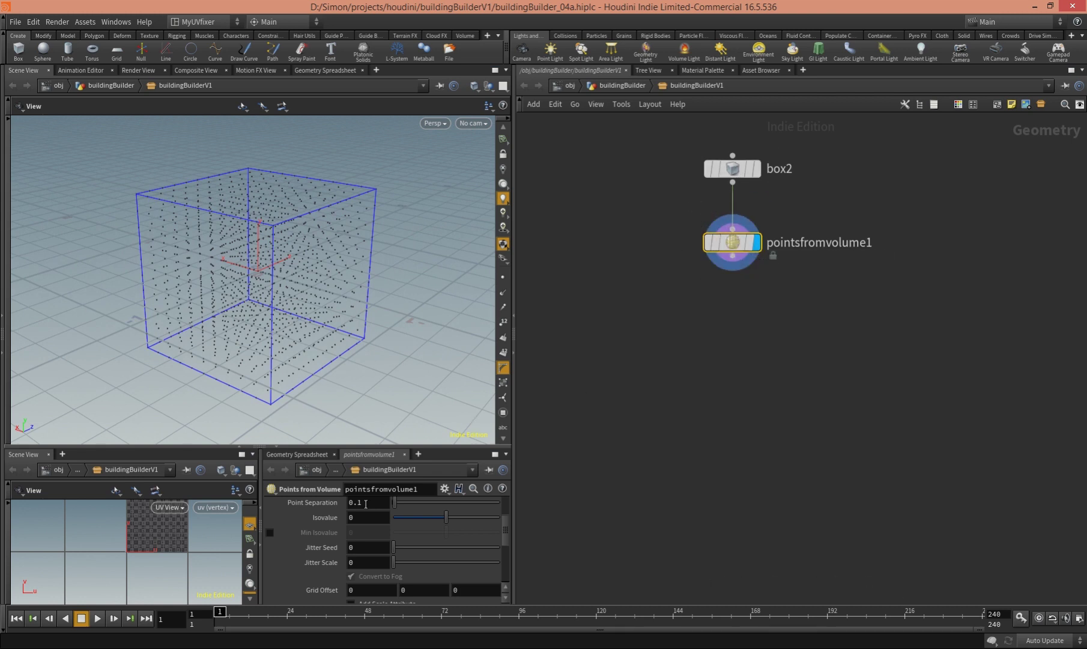
pyautogui.write('3')
pyautogui.press('Return')
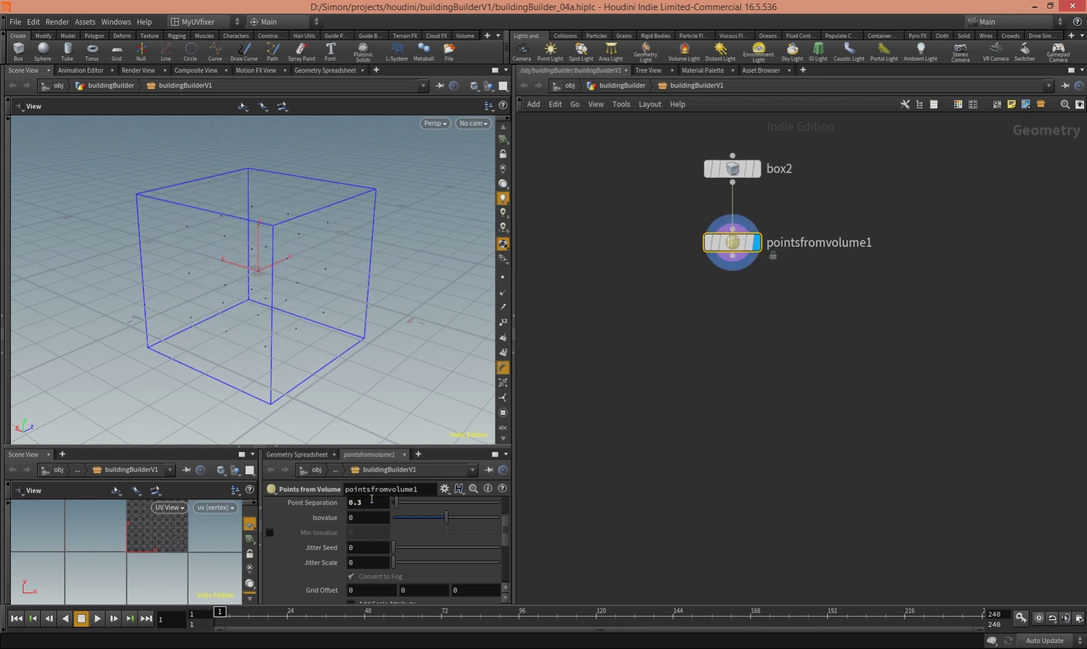
pyautogui.moveTo(405, 563); pyautogui.dragTo(457, 563)
pyautogui.moveTo(312, 331); pyautogui.dragTo(259, 296)
pyautogui.moveTo(743, 348); pyautogui.dragTo(807, 342, button='middle')
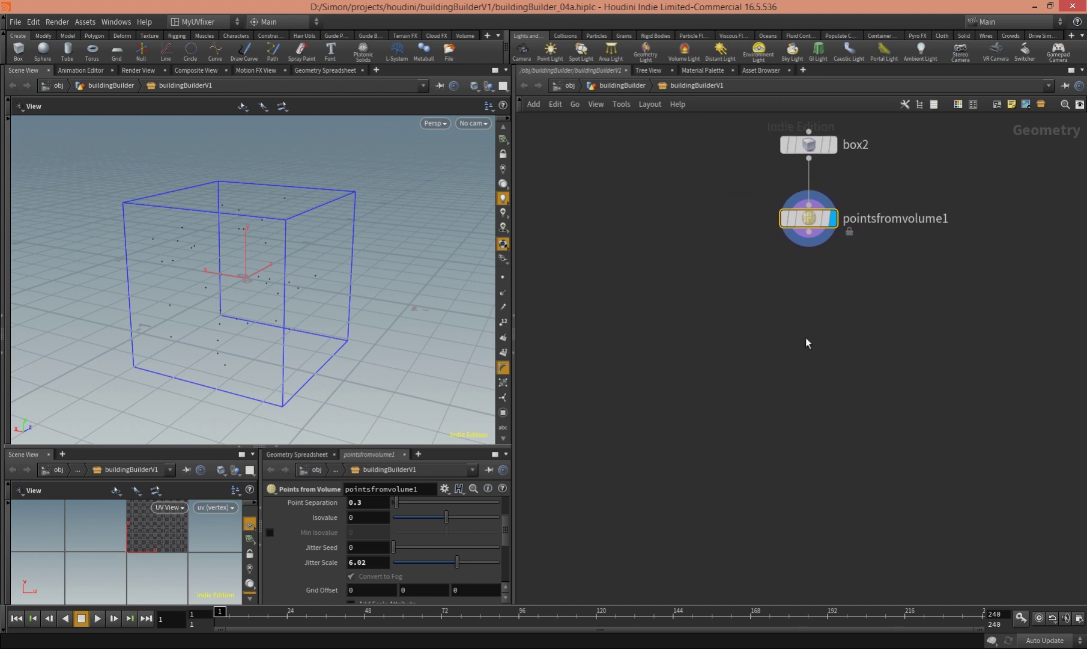
pyautogui.press('Tab')
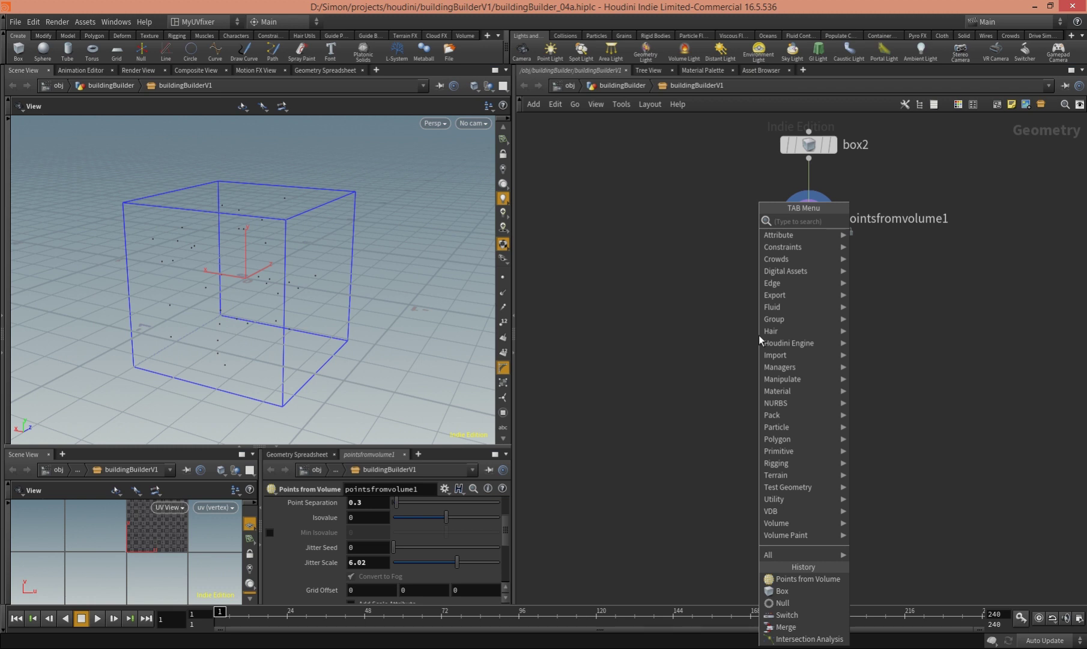
# Step: Place a For-Each Point loop below pointsfromvolume1 and lengthen it by moving foreach_end8 down
pyautogui.write('loop')
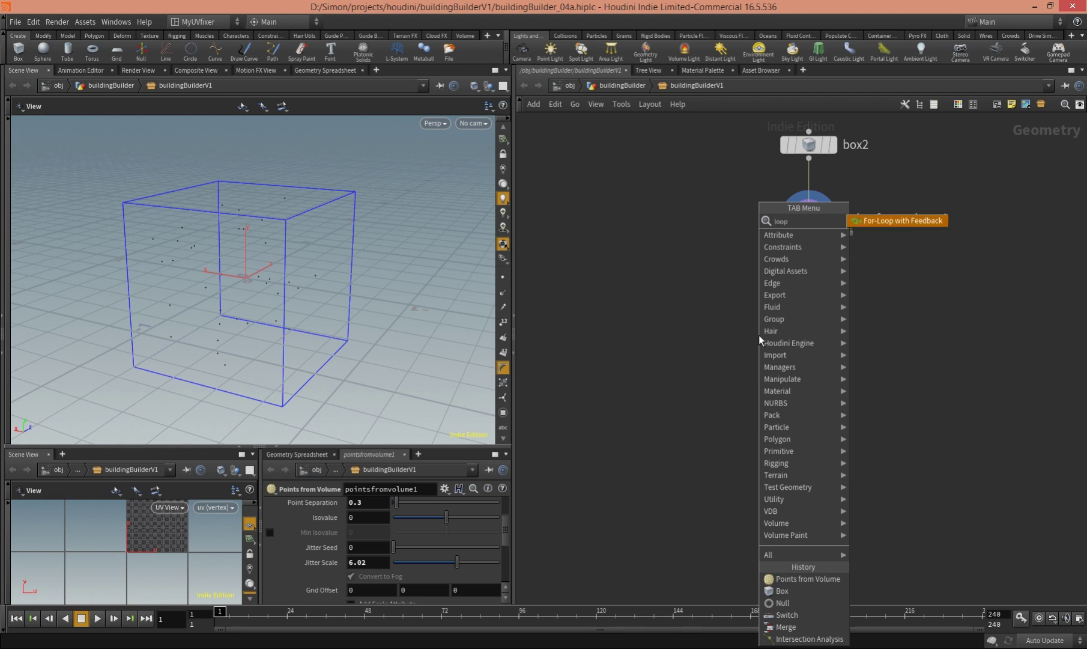
pyautogui.press('BackSpace')
pyautogui.press('BackSpace')
pyautogui.press('BackSpace')
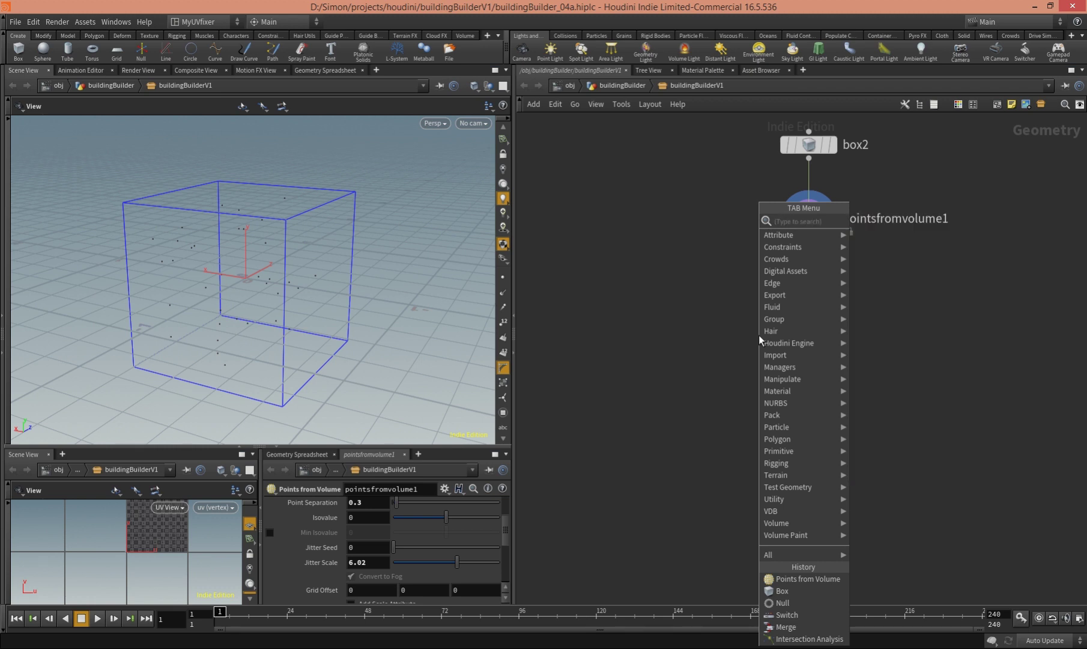
pyautogui.press('BackSpace')
pyautogui.write('for')
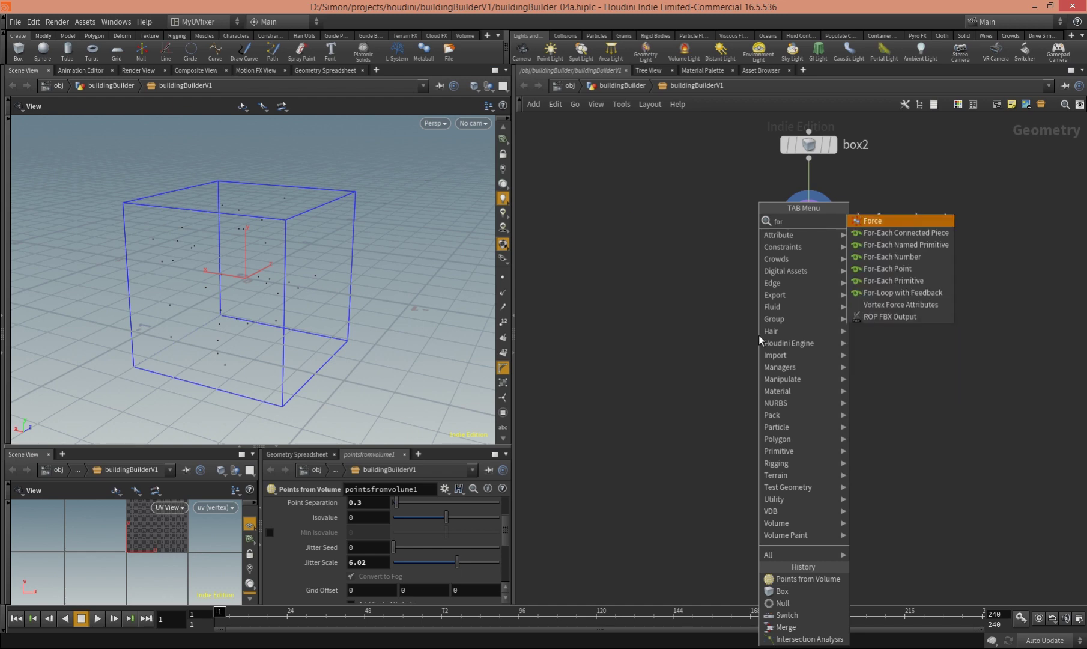
pyautogui.click(887, 269)
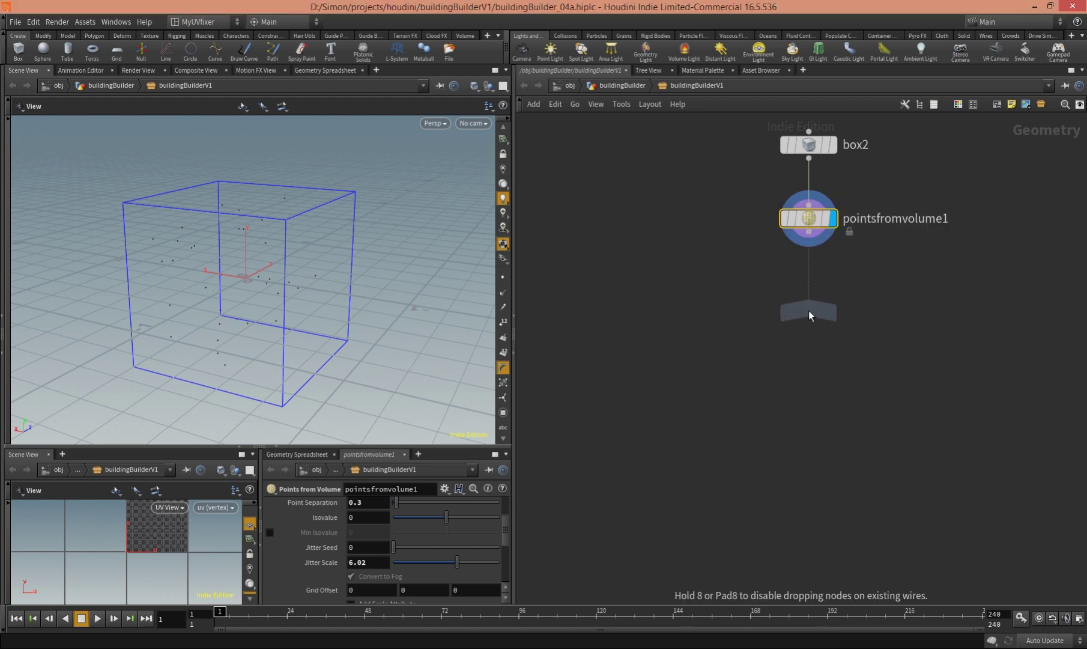
pyautogui.click(809, 315)
pyautogui.scroll(-1, 887, 377)
pyautogui.moveTo(883, 342); pyautogui.dragTo(883, 254, button='middle')
pyautogui.click(846, 346)
pyautogui.moveTo(825, 332); pyautogui.dragTo(823, 436)
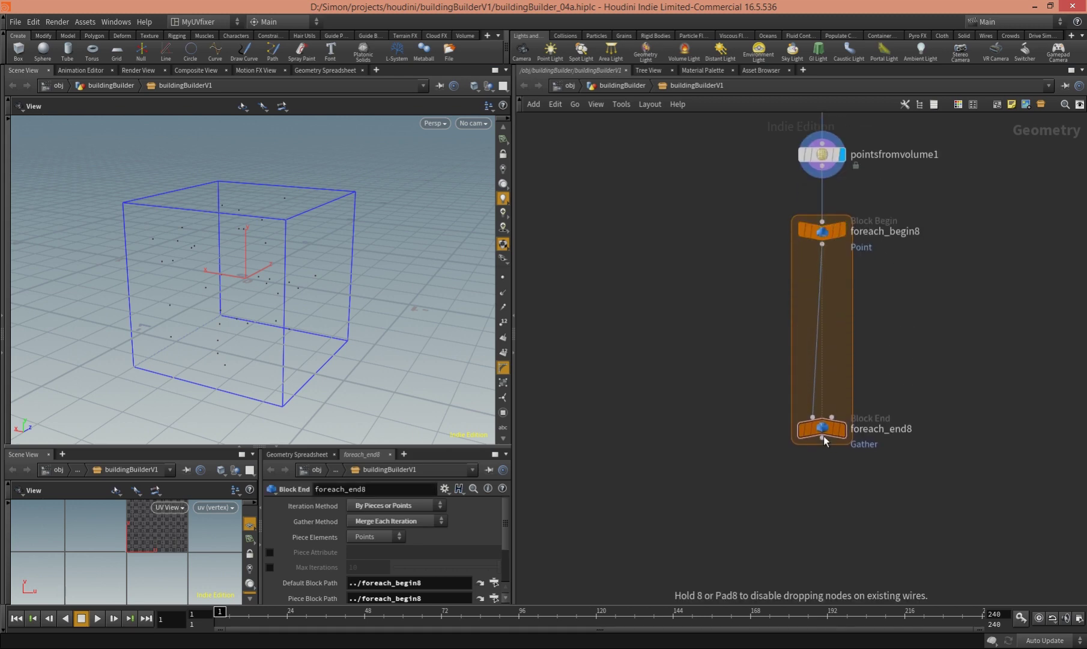
# Step: Drop Copy to Points onto the loop wire, feeding foreach_begin8 into its second input and freeing its first
pyautogui.press('Tab')
pyautogui.write('copy')
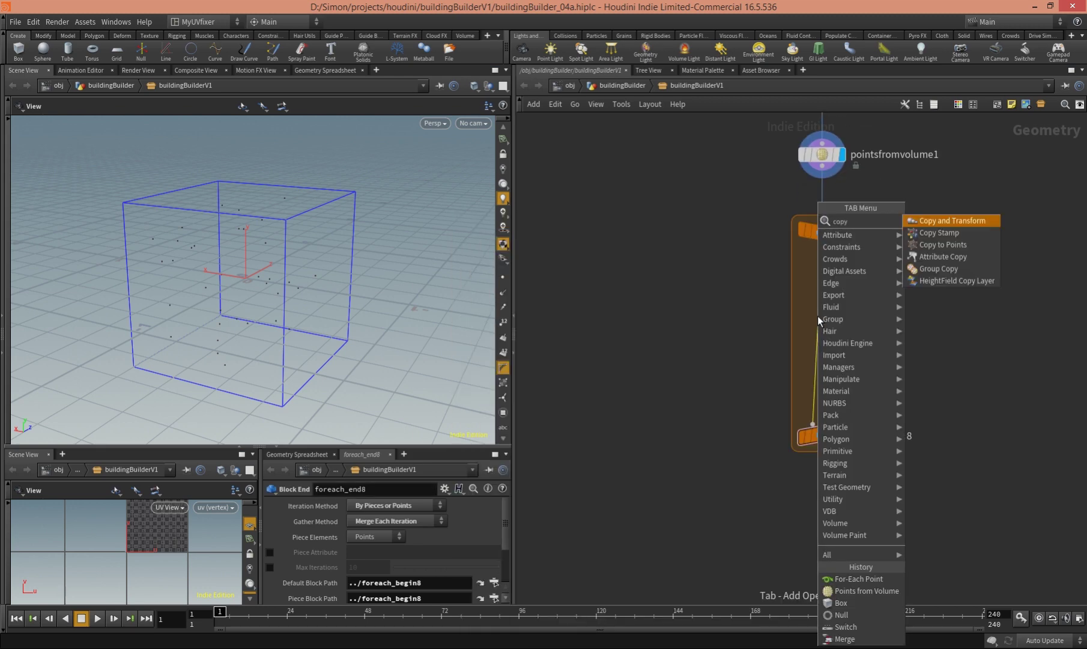
pyautogui.click(937, 245)
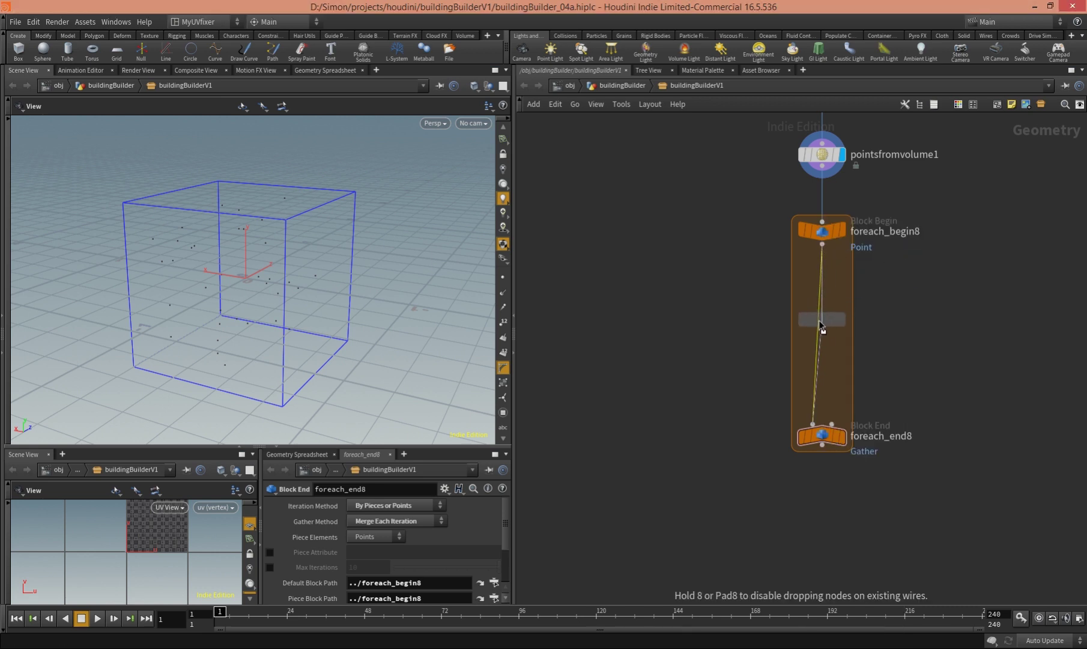
pyautogui.click(812, 321)
pyautogui.moveTo(822, 243); pyautogui.dragTo(824, 323)
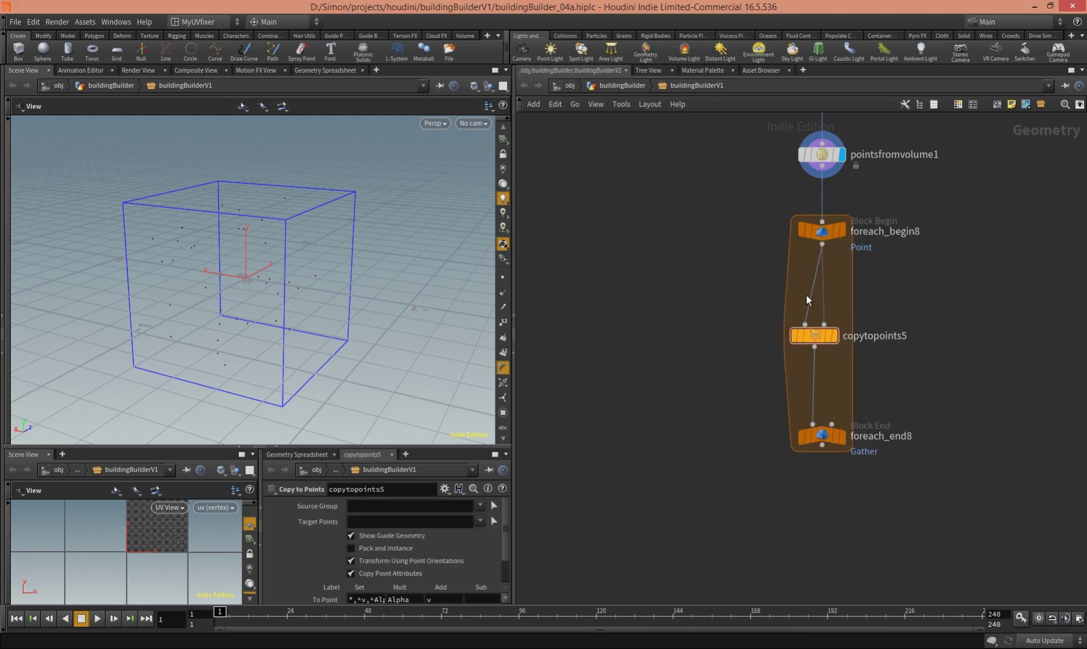
pyautogui.click(812, 296)
pyautogui.press('Delete')
pyautogui.press('Tab')
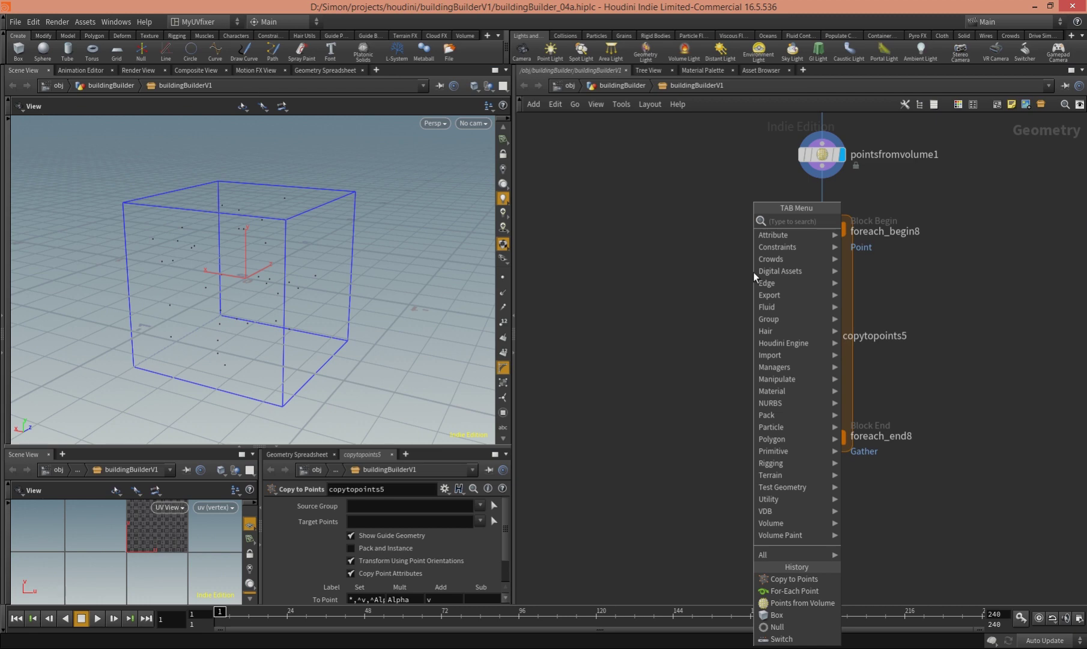
# Step: Add sphere2 left of the loop and wire it into copytopoints5's first input
pyautogui.write('sp')
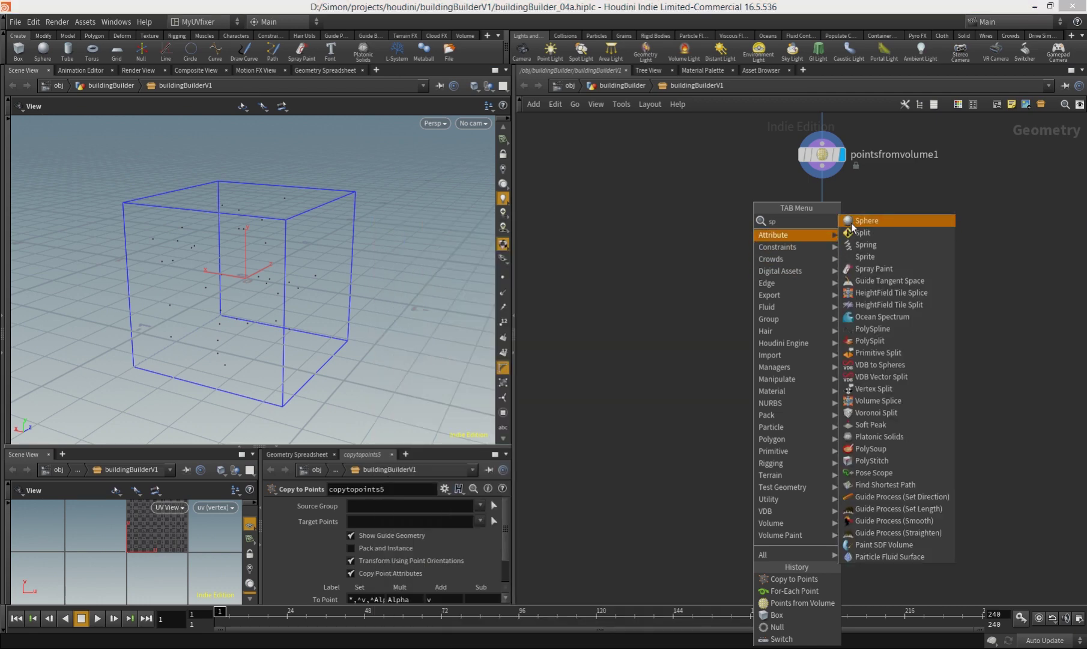
pyautogui.press('Return')
pyautogui.click(773, 277)
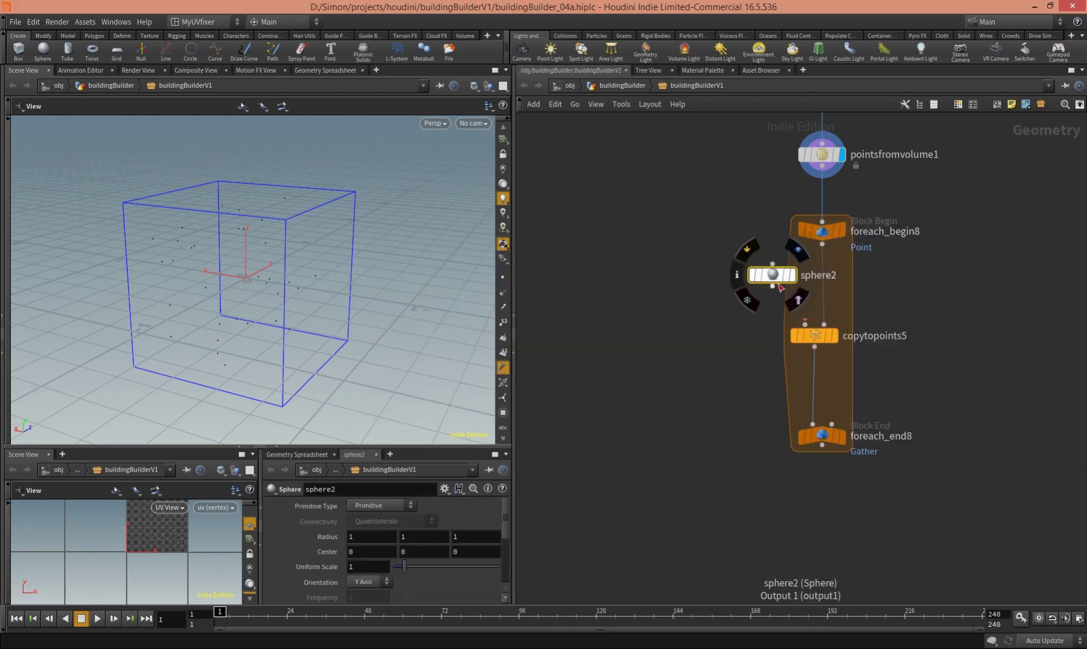
pyautogui.moveTo(773, 287); pyautogui.dragTo(784, 298)
pyautogui.moveTo(776, 277)
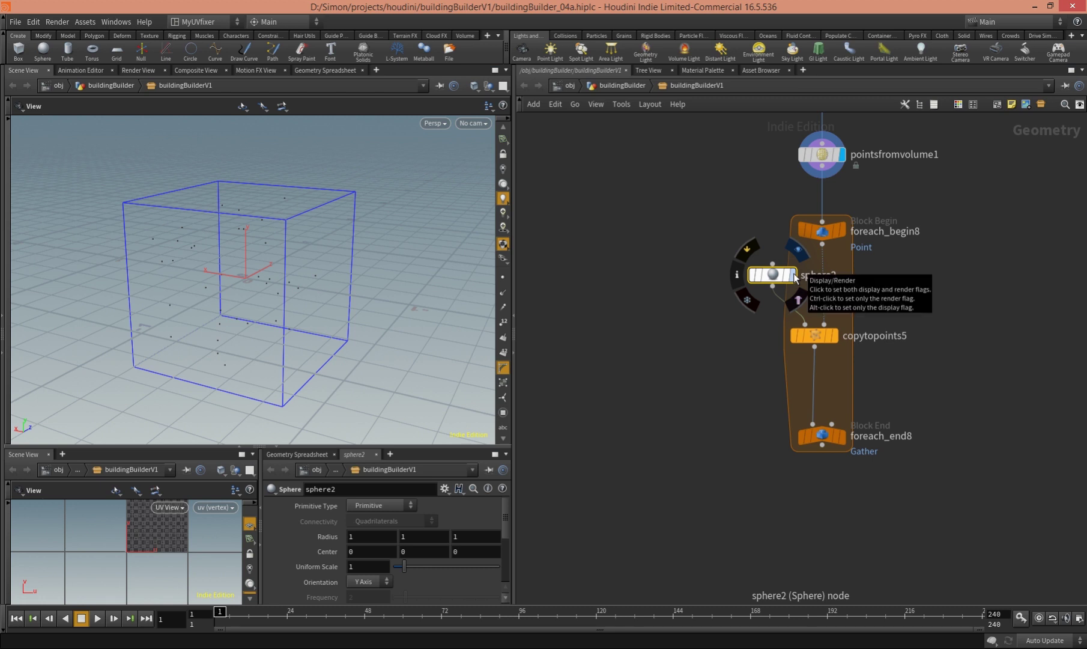
pyautogui.moveTo(794, 277); pyautogui.dragTo(768, 273)
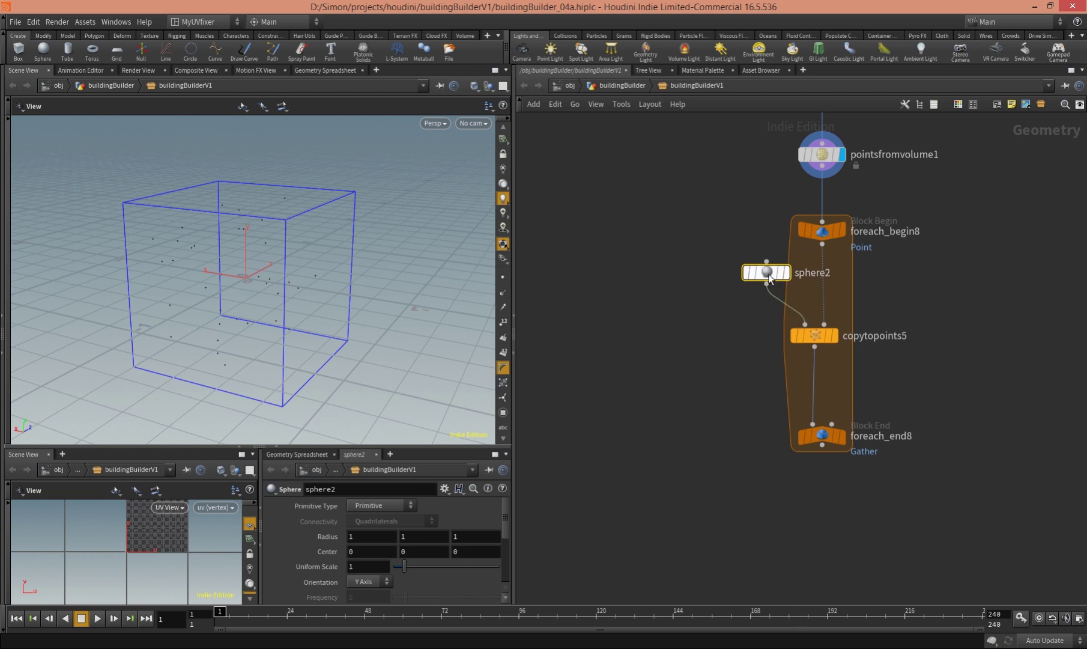
# Step: Preview the loop output, set sphere2's Uniform Scale to .1, then redisplay pointsfromvolume1
pyautogui.click(843, 434)
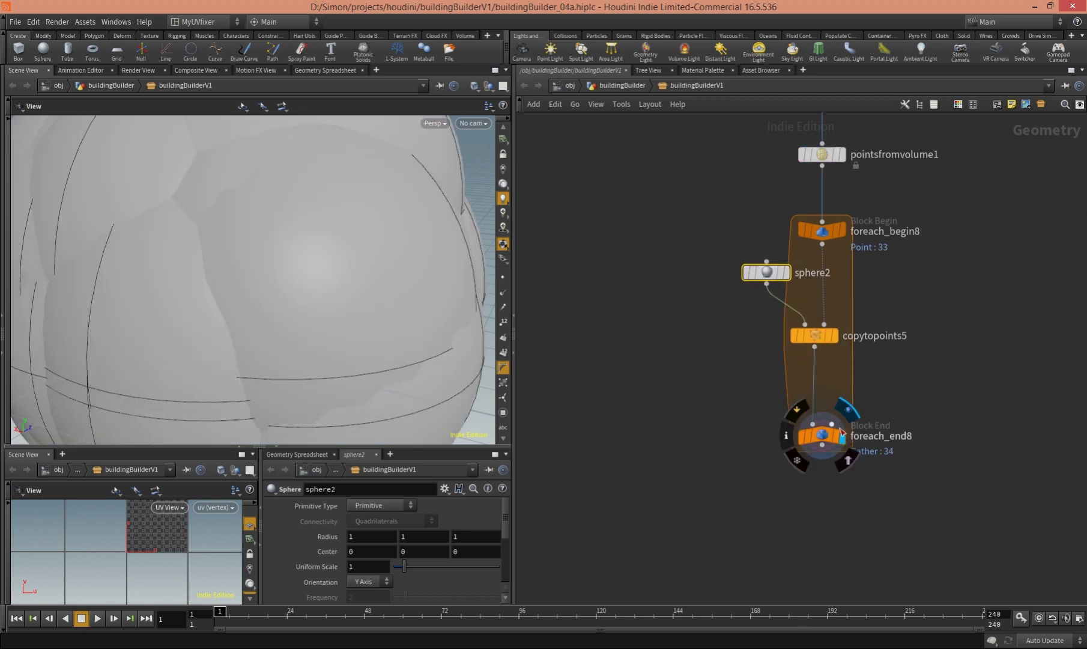
pyautogui.moveTo(409, 330); pyautogui.dragTo(278, 301, button='right')
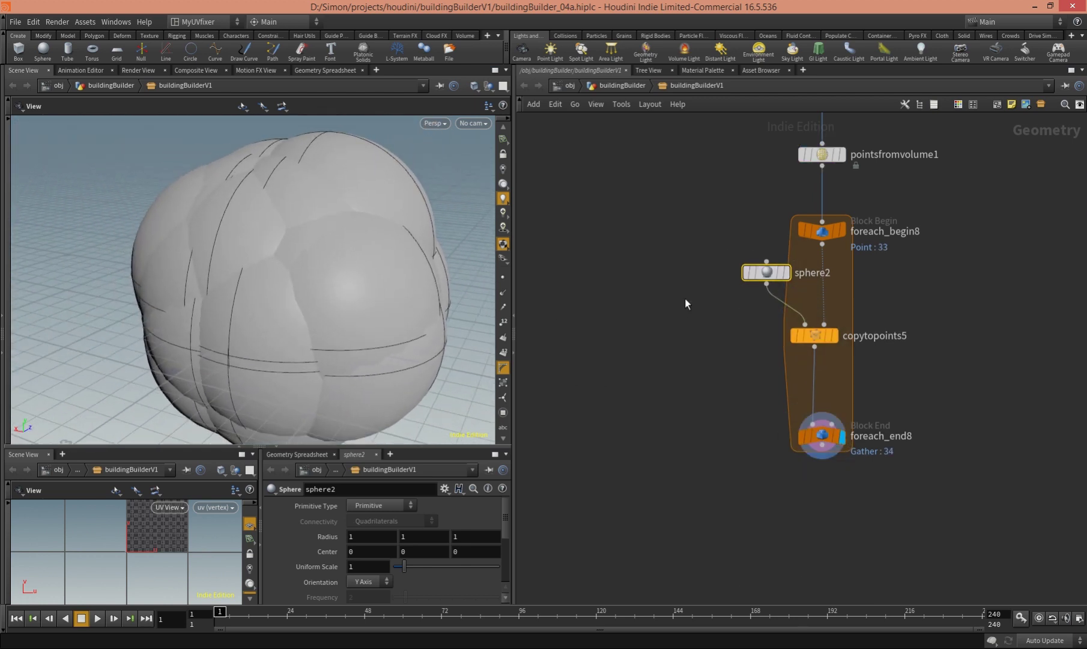
pyautogui.click(351, 565)
pyautogui.write('.1')
pyautogui.press('Return')
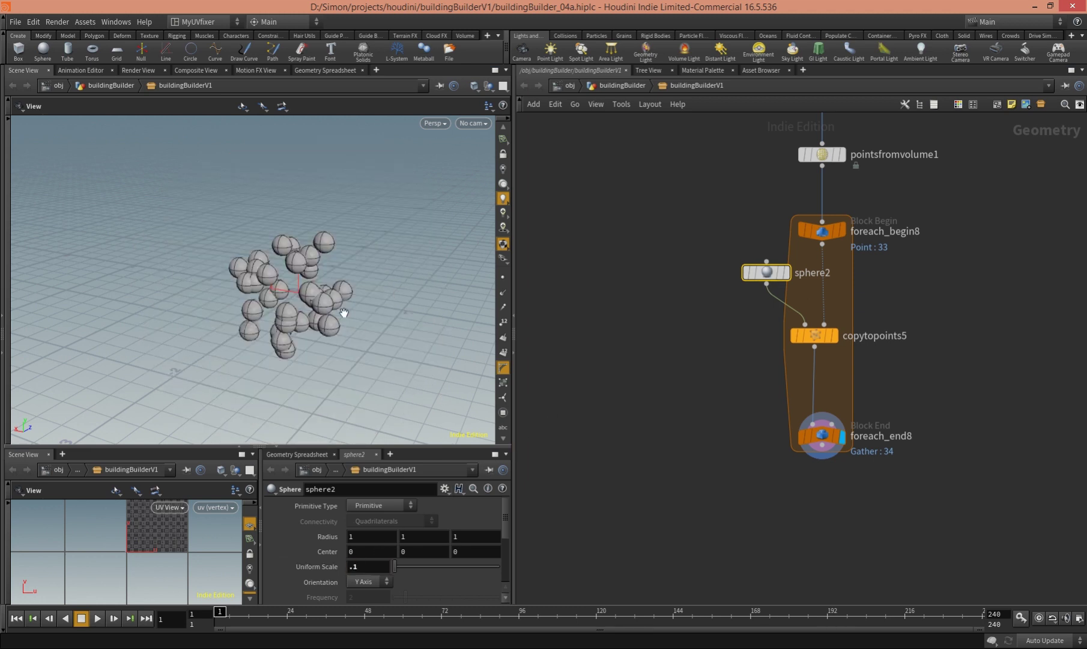
pyautogui.moveTo(344, 312); pyautogui.dragTo(349, 313)
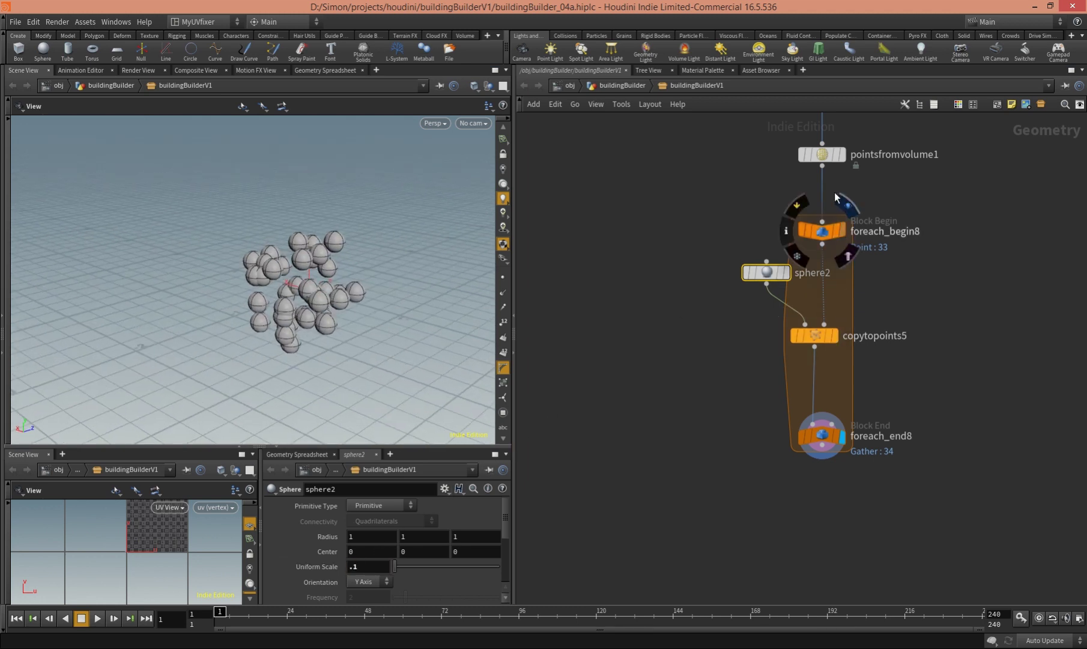
pyautogui.click(842, 155)
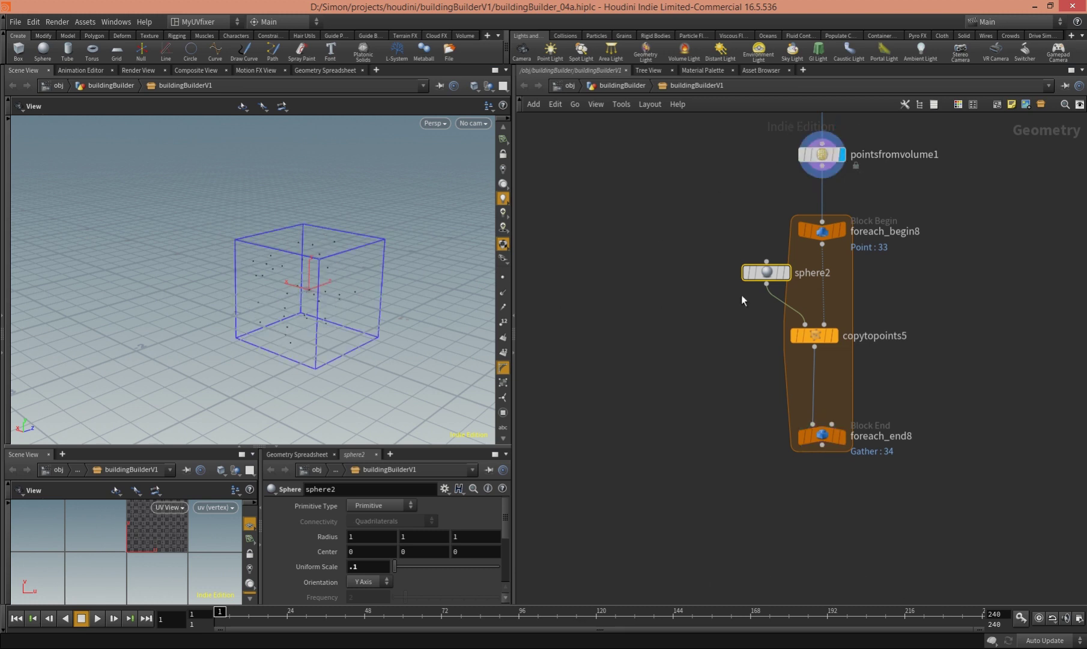
# Step: Display foreach_end8 and orbit the viewport to inspect the small copied spheres
pyautogui.moveTo(835, 339)
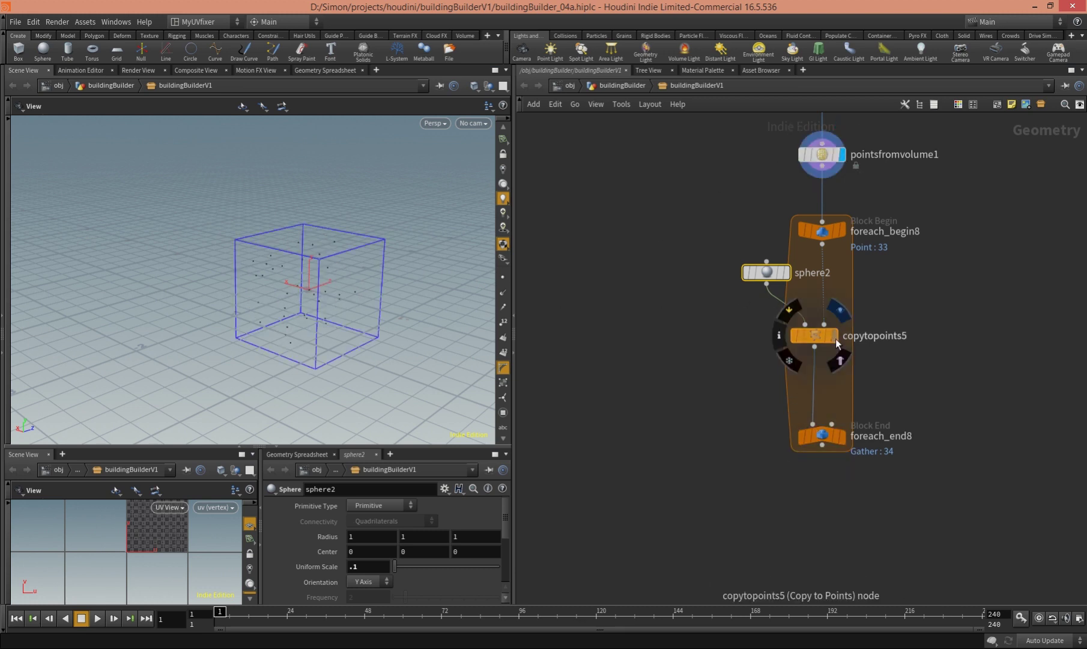
pyautogui.click(842, 439)
pyautogui.moveTo(303, 314); pyautogui.dragTo(393, 308, button='right')
pyautogui.moveTo(394, 308); pyautogui.dragTo(352, 301)
pyautogui.moveTo(352, 300); pyautogui.dragTo(425, 298, button='right')
pyautogui.moveTo(425, 298); pyautogui.dragTo(348, 285)
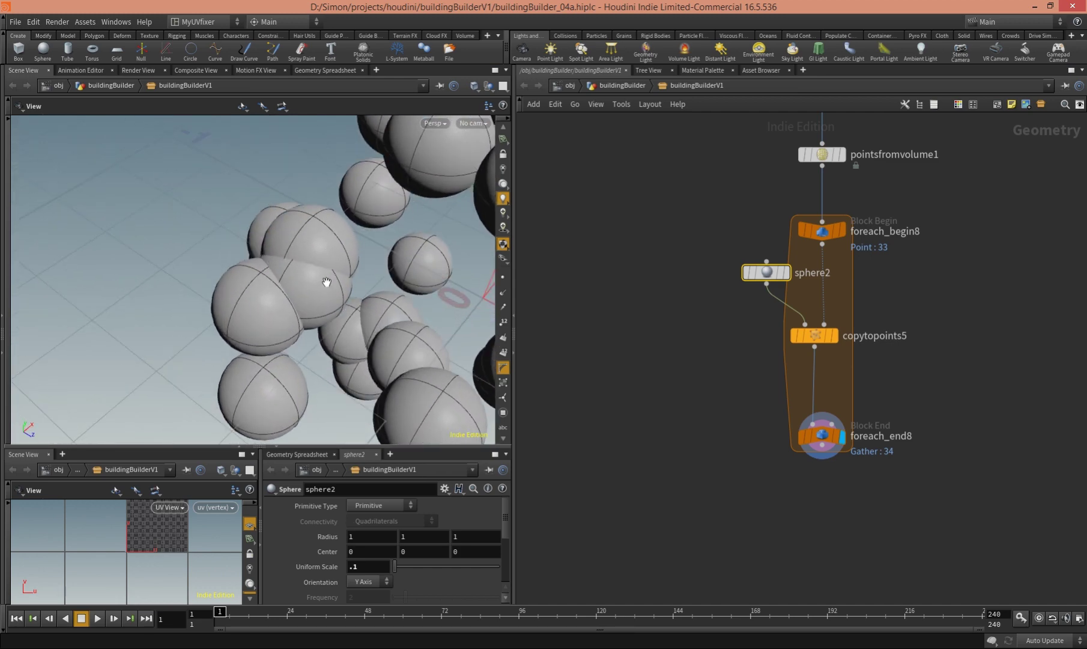
pyautogui.moveTo(360, 360); pyautogui.dragTo(303, 300)
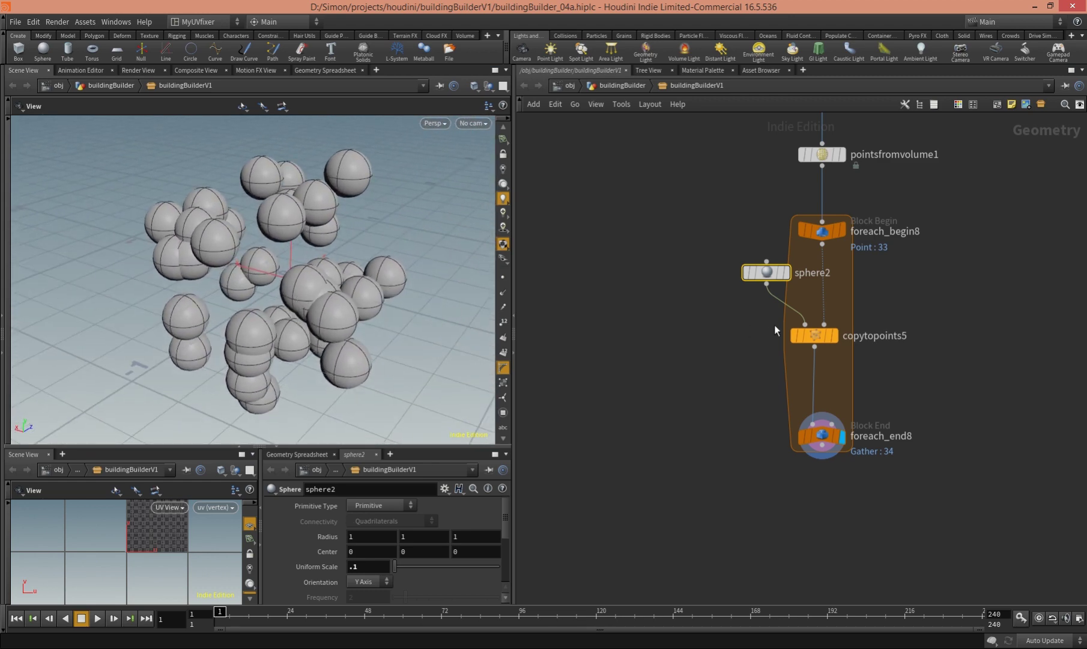
# Step: Move sphere2 further left of the loop and pan the network toward box2
pyautogui.moveTo(912, 298); pyautogui.dragTo(977, 308, button='middle')
pyautogui.moveTo(833, 282); pyautogui.dragTo(817, 281)
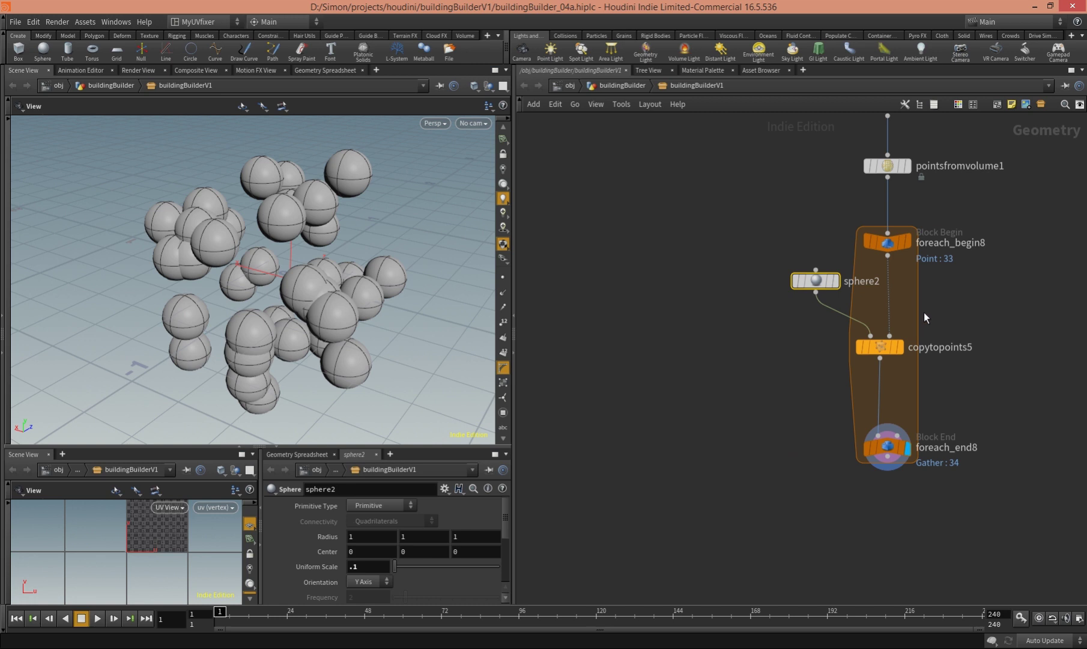
pyautogui.moveTo(933, 316); pyautogui.dragTo(922, 331, button='middle')
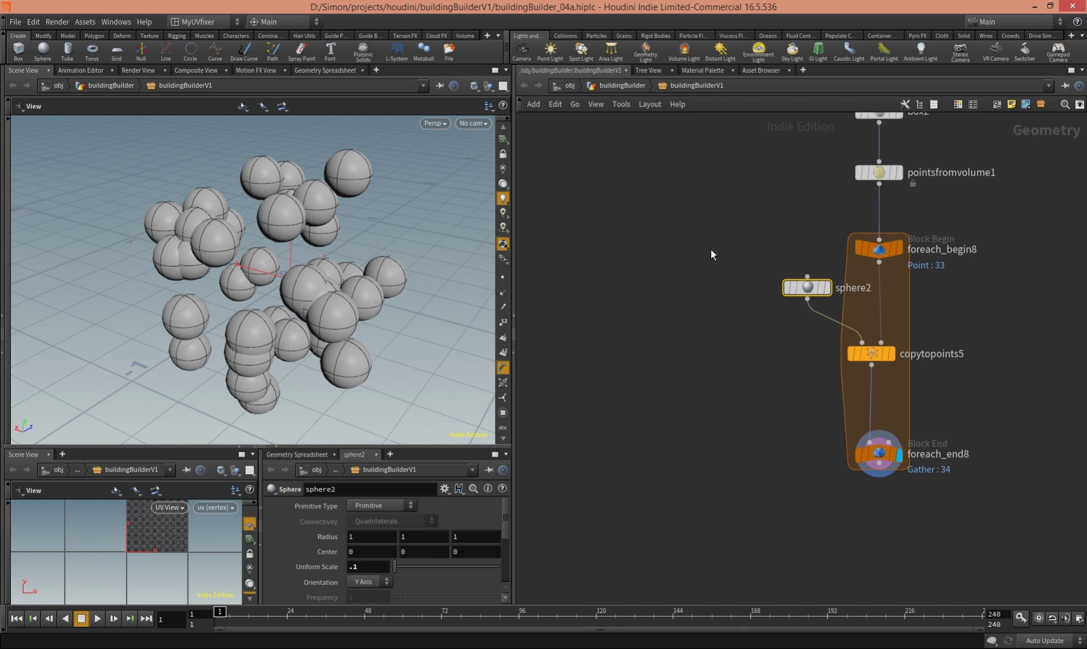
pyautogui.press('Tab')
pyautogui.write('begin')
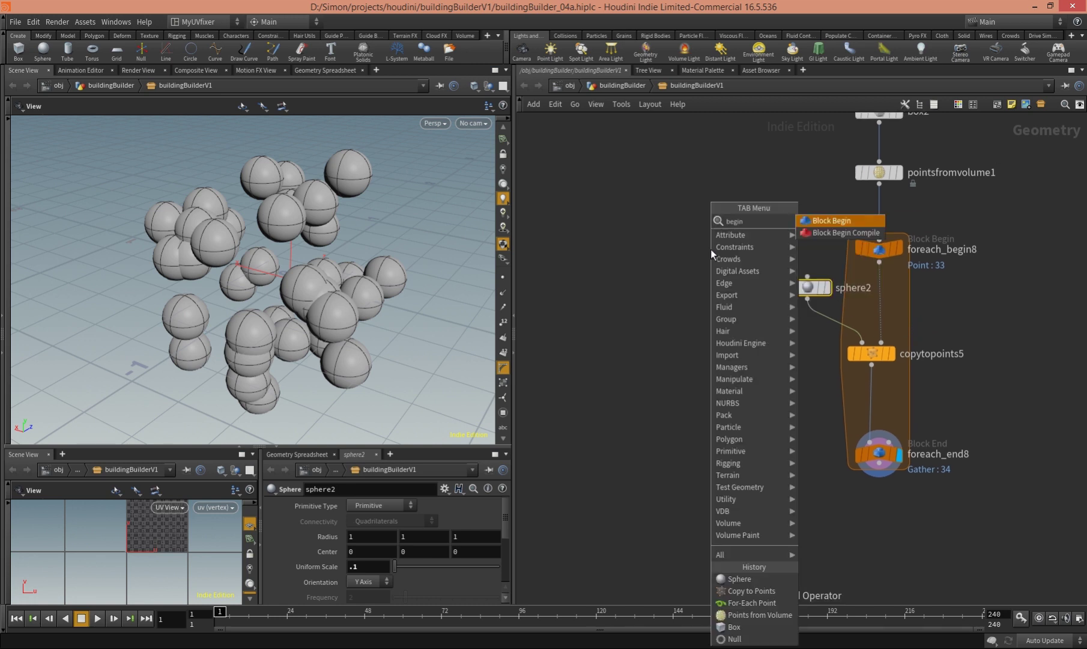
pyautogui.press('Return')
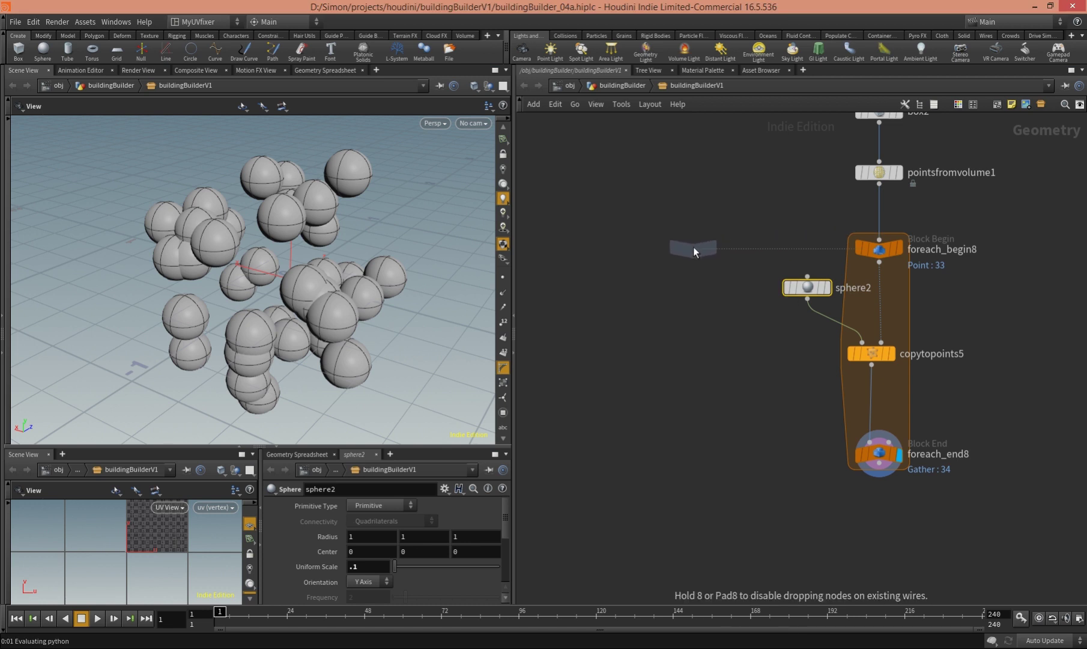
pyautogui.click(693, 247)
pyautogui.moveTo(886, 254)
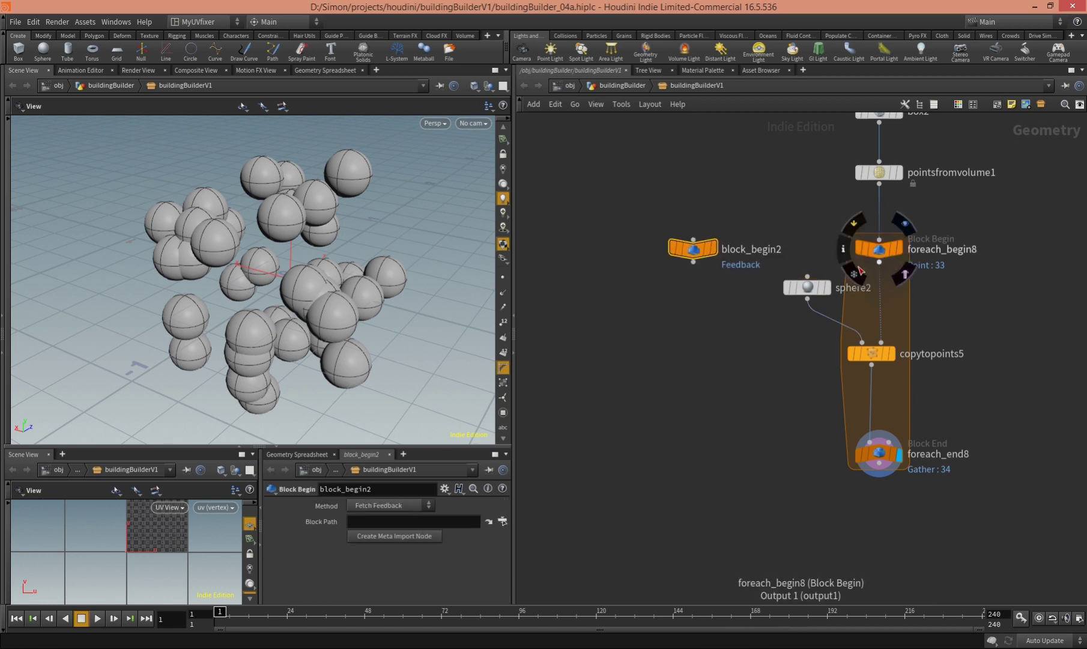
pyautogui.moveTo(694, 257)
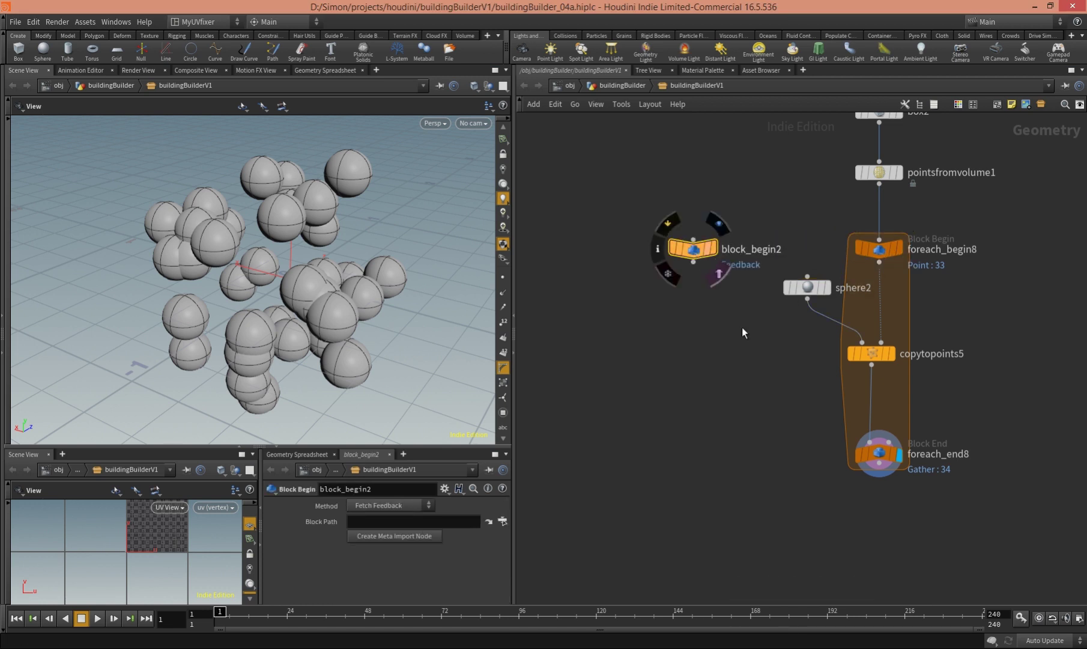
pyautogui.click(881, 249)
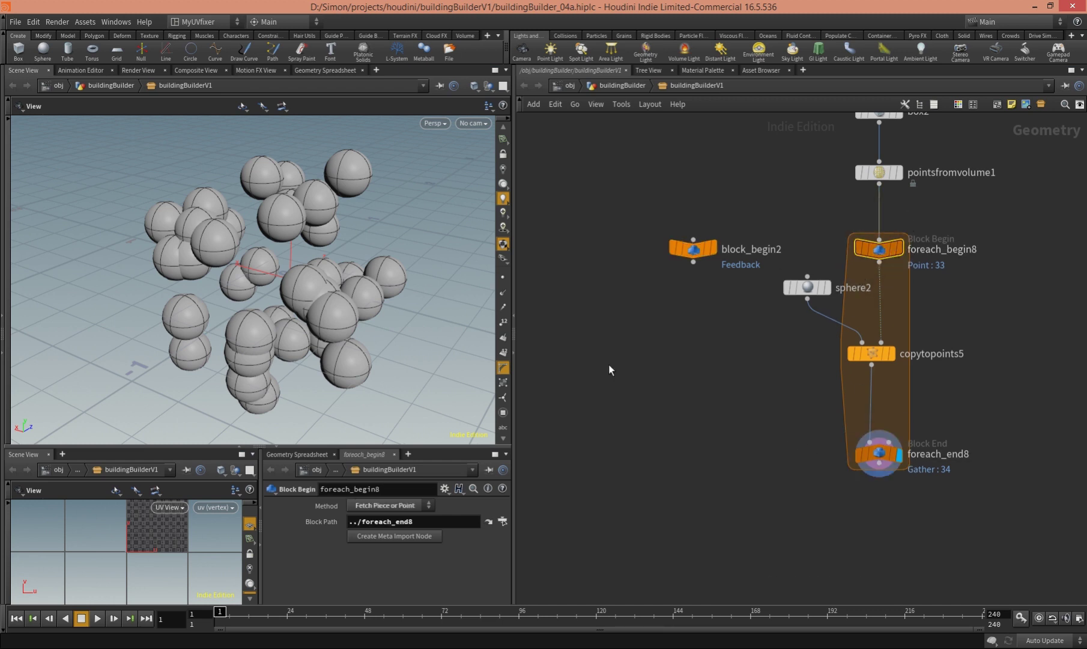
pyautogui.moveTo(390, 523); pyautogui.dragTo(348, 523)
pyautogui.hotkey('ctrl', 'c')
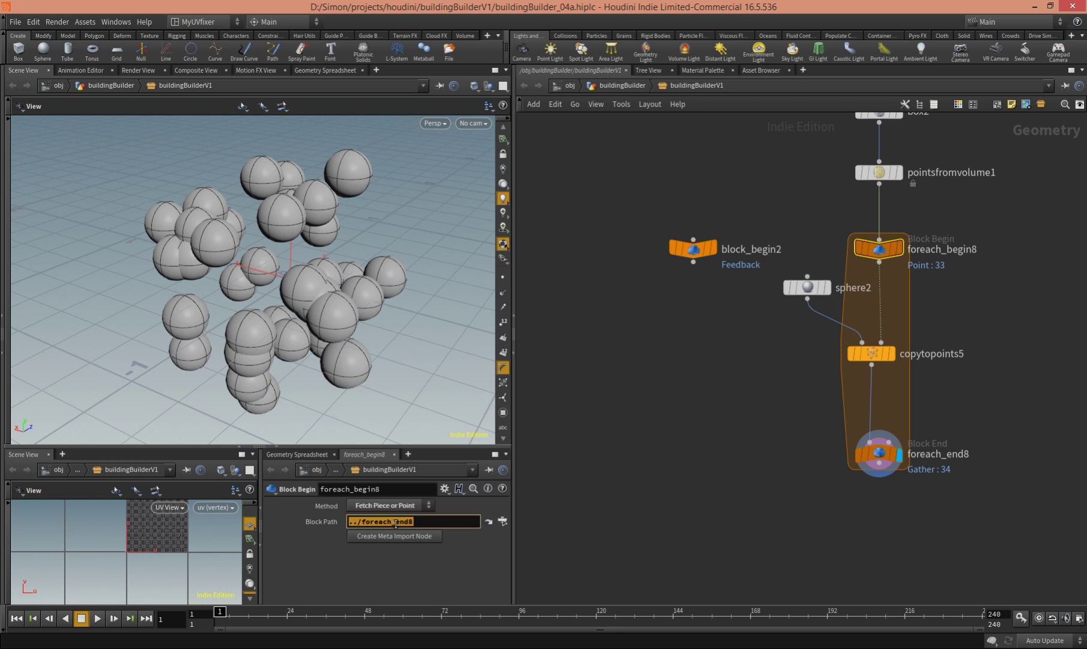
pyautogui.click(696, 254)
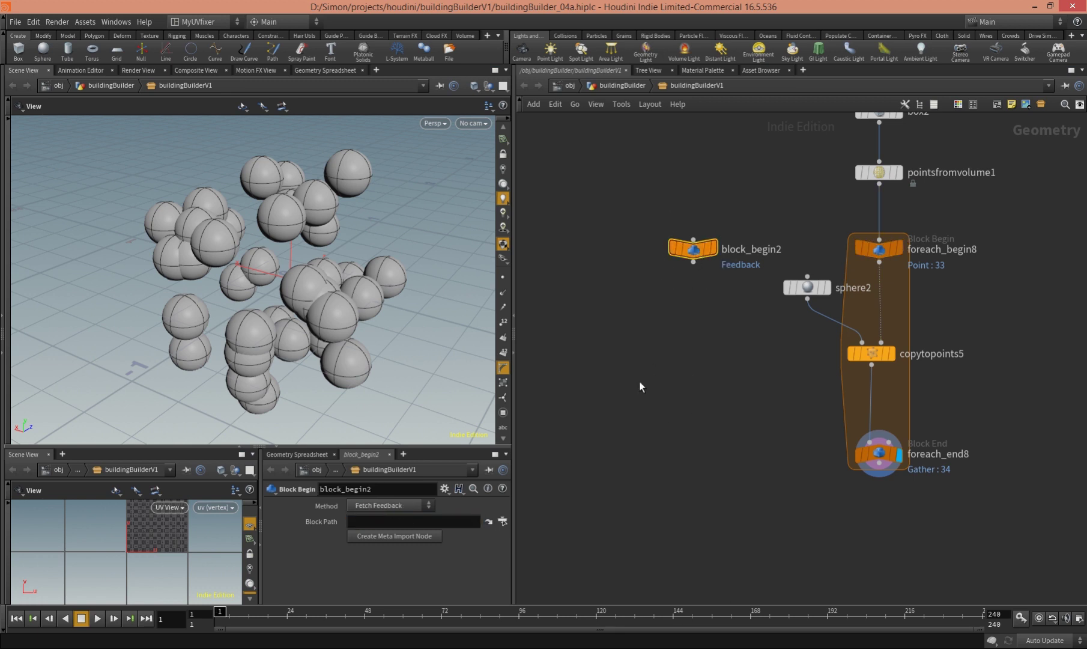
# Step: Paste ../foreach_end8 into block_begin2's Block Path, then move block_begin2 slightly left
pyautogui.click(427, 526)
pyautogui.hotkey('ctrl', 'v')
pyautogui.press('Return')
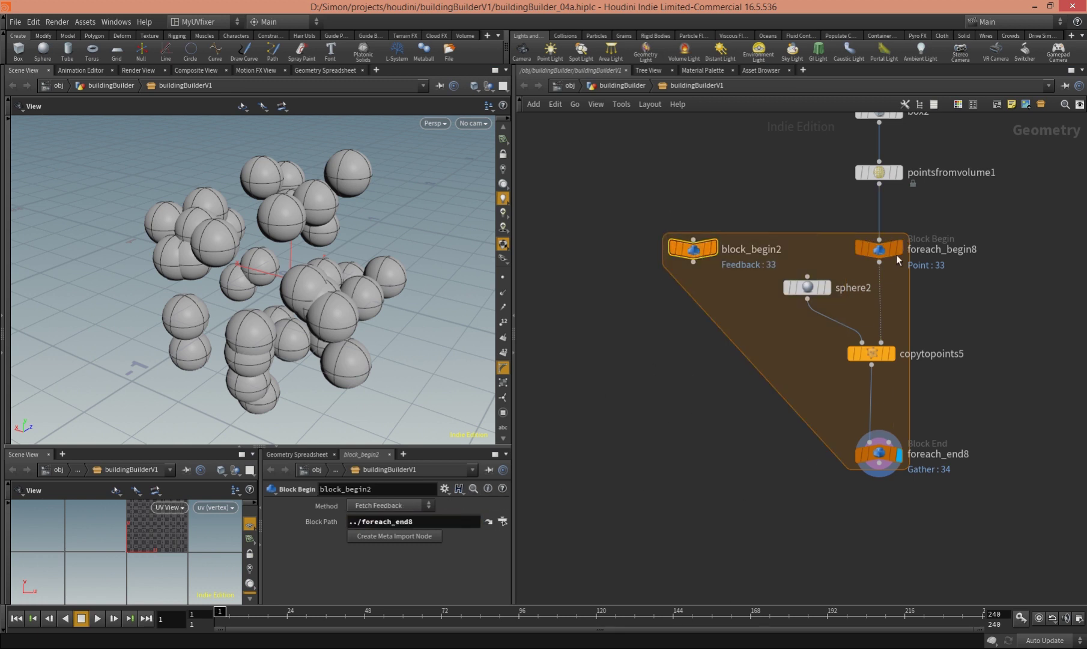
pyautogui.moveTo(694, 249); pyautogui.dragTo(666, 248)
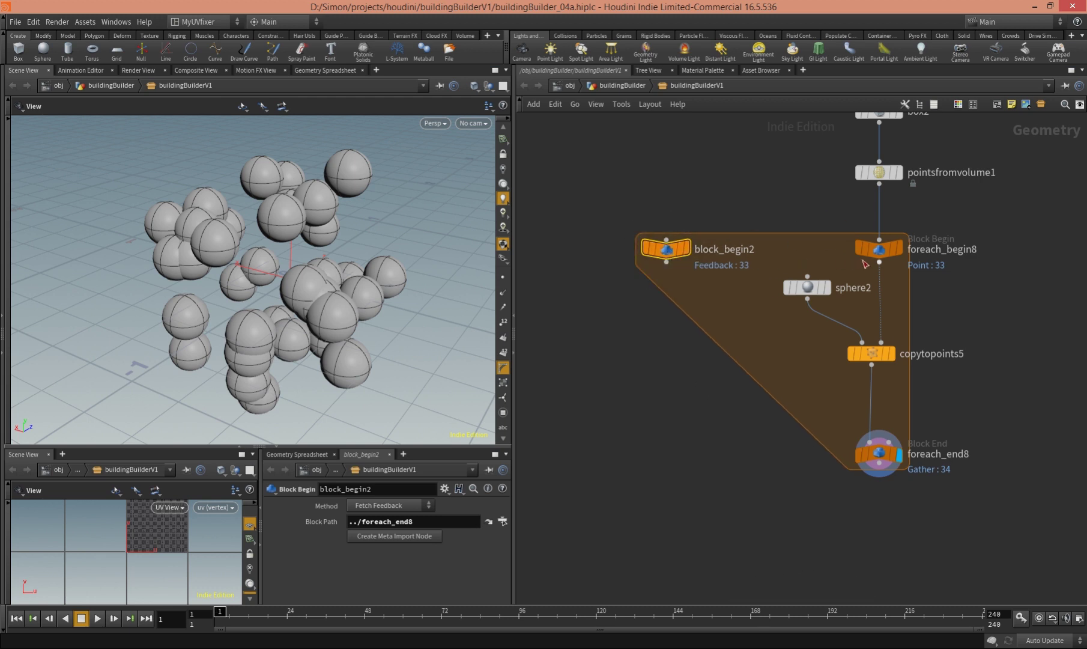
pyautogui.moveTo(883, 257); pyautogui.dragTo(858, 281, button='middle')
# Step: Nudge copytopoints5 and sphere2 upward, then select foreach_end8 to show its Block End settings
pyautogui.moveTo(857, 281)
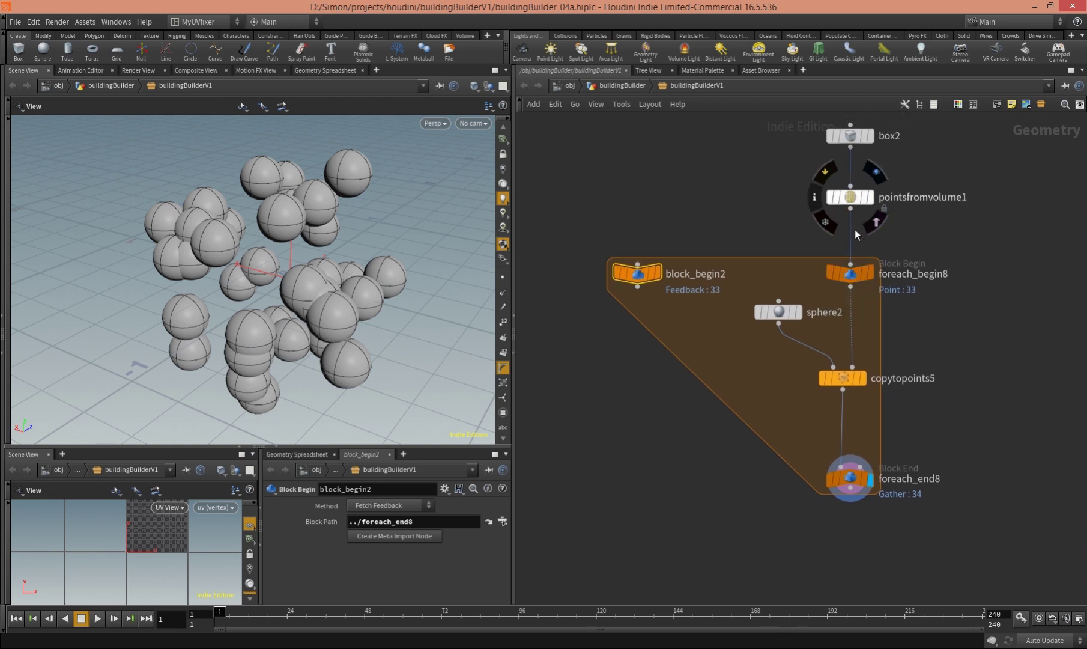
pyautogui.moveTo(849, 383)
pyautogui.moveTo(844, 380); pyautogui.dragTo(845, 360)
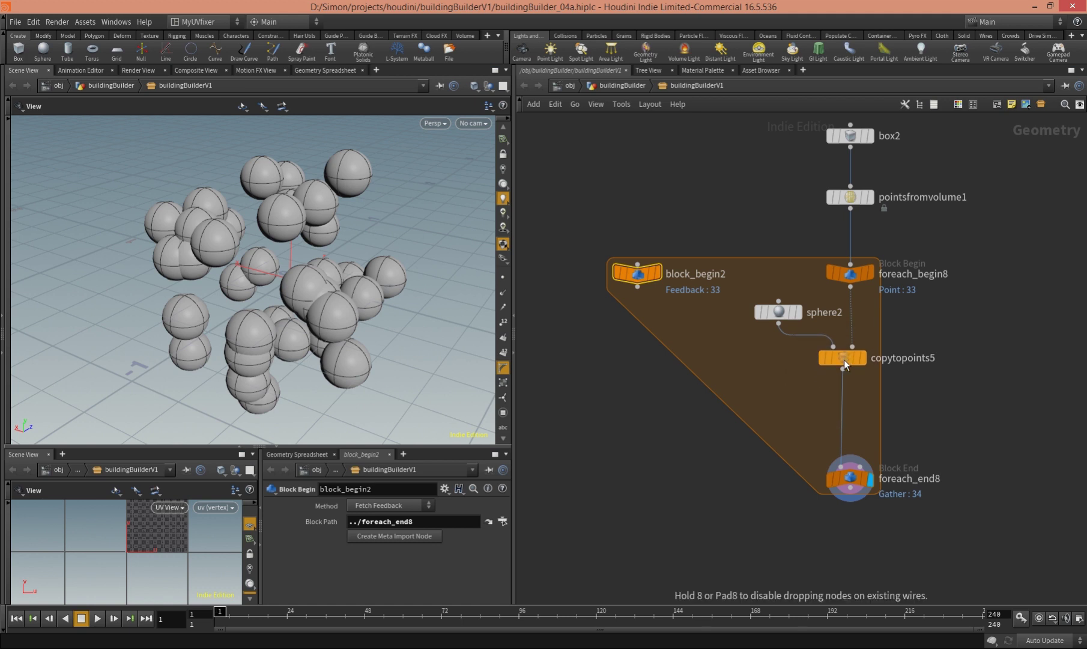
pyautogui.moveTo(781, 318)
pyautogui.moveTo(780, 319); pyautogui.dragTo(781, 307)
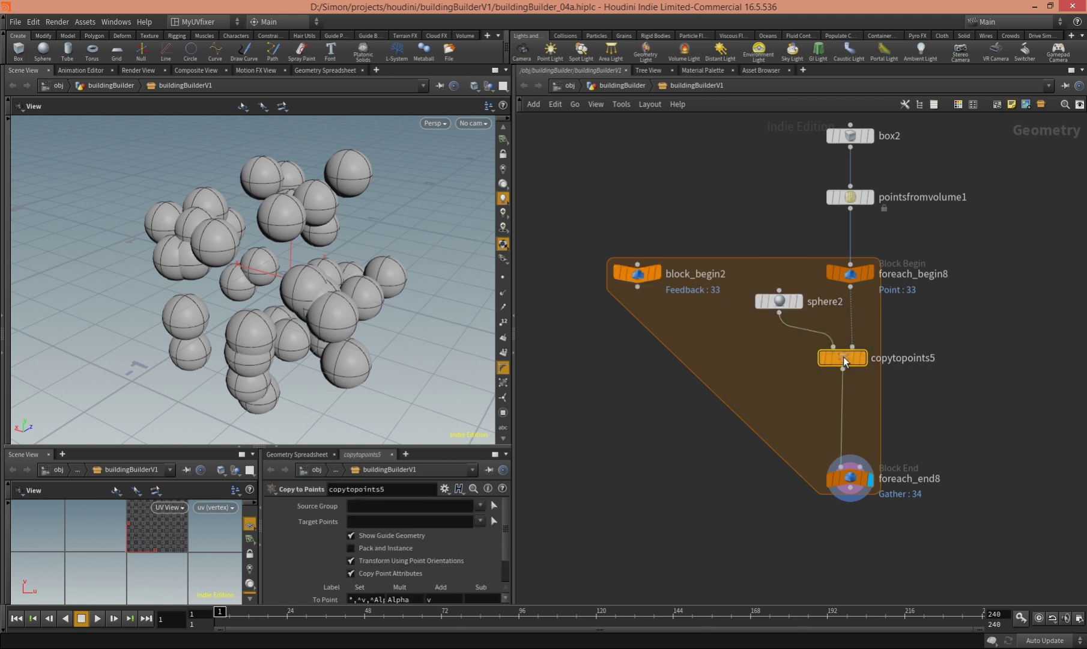
pyautogui.moveTo(843, 355); pyautogui.dragTo(840, 349)
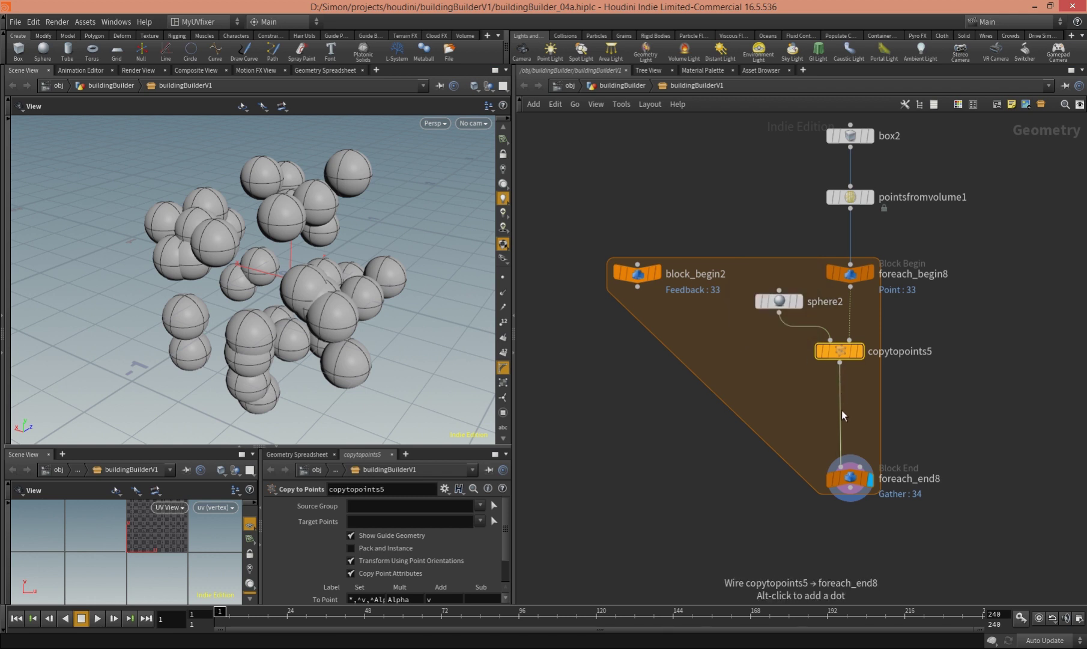
pyautogui.moveTo(854, 478)
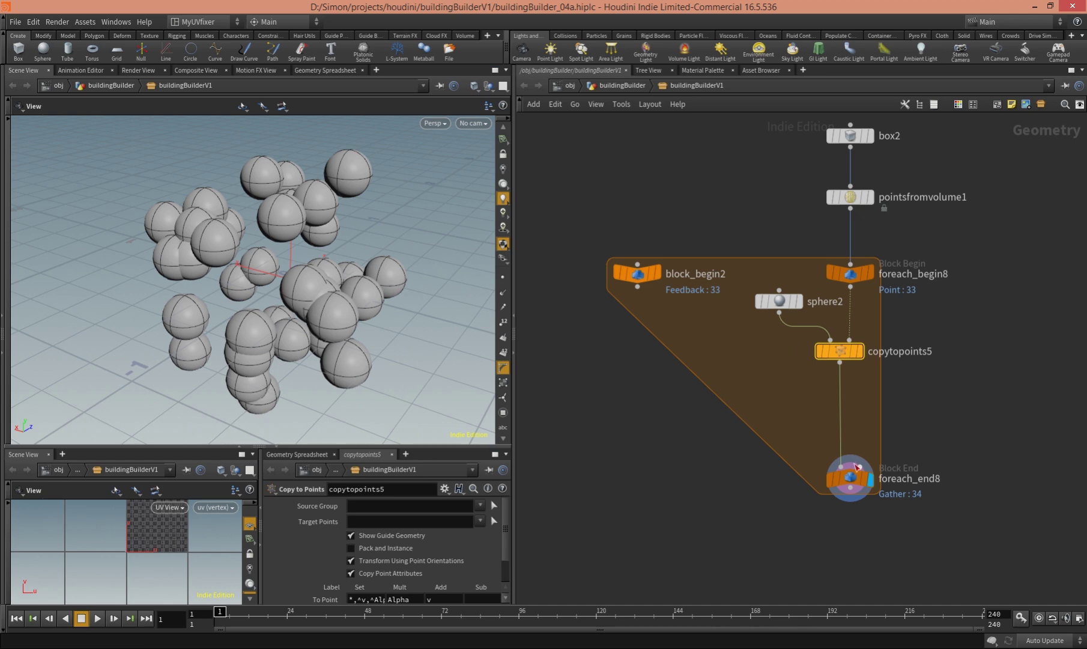
pyautogui.click(856, 467)
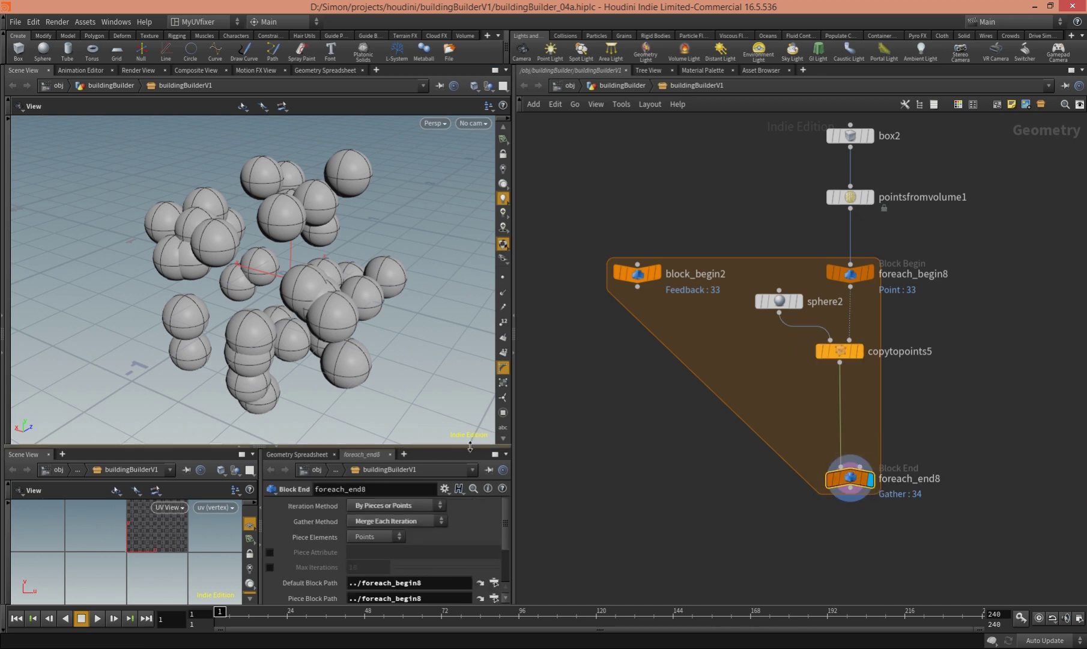
# Step: Enlarge the parameter pane and enable Max Iterations on foreach_end8, limiting it to a few iterations
pyautogui.moveTo(470, 446); pyautogui.dragTo(589, 397)
pyautogui.scroll(-1, 487, 515)
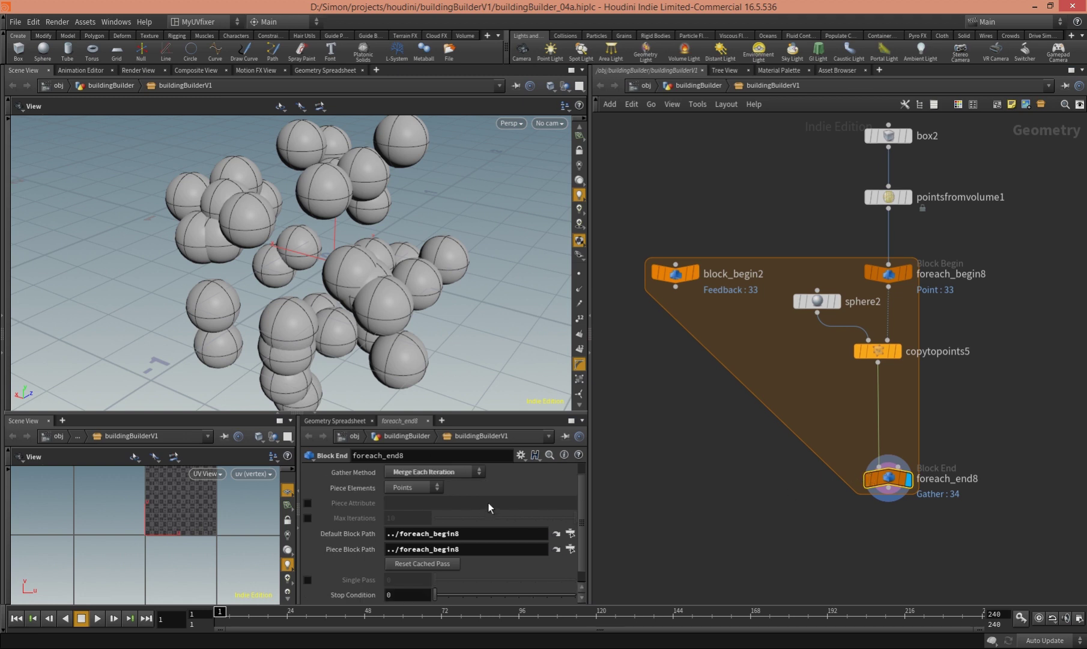
pyautogui.click(316, 518)
pyautogui.moveTo(475, 520); pyautogui.dragTo(508, 524)
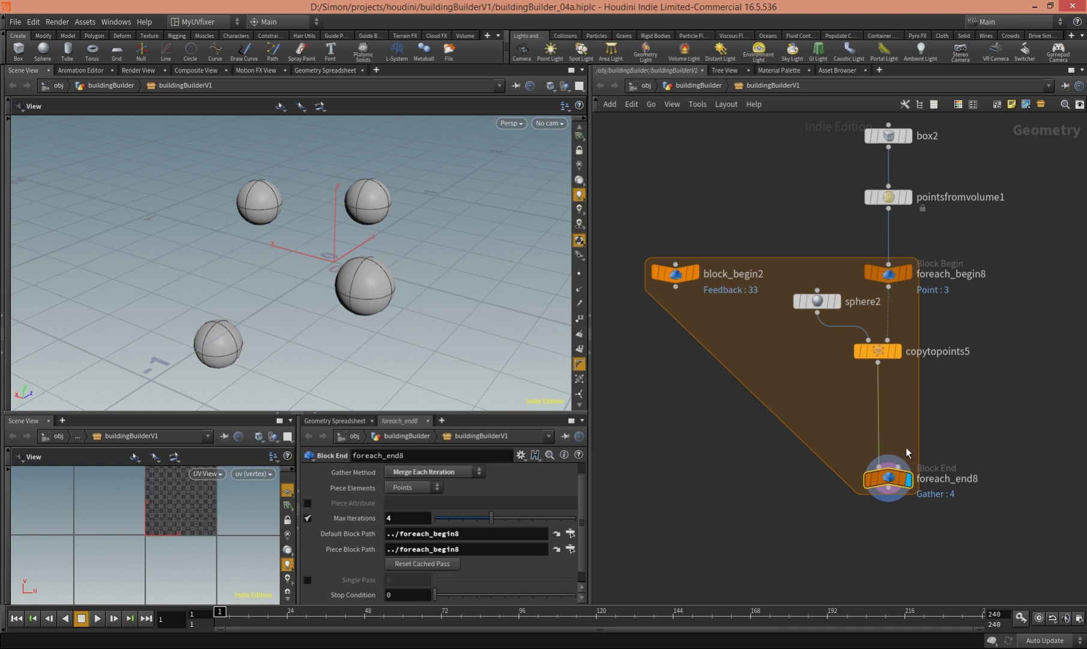
# Step: Set Gather Method to Feedback Each Iteration, check block_begin2's feedback settings, and drop Max Iterations to 0
pyautogui.scroll(1, 514, 488)
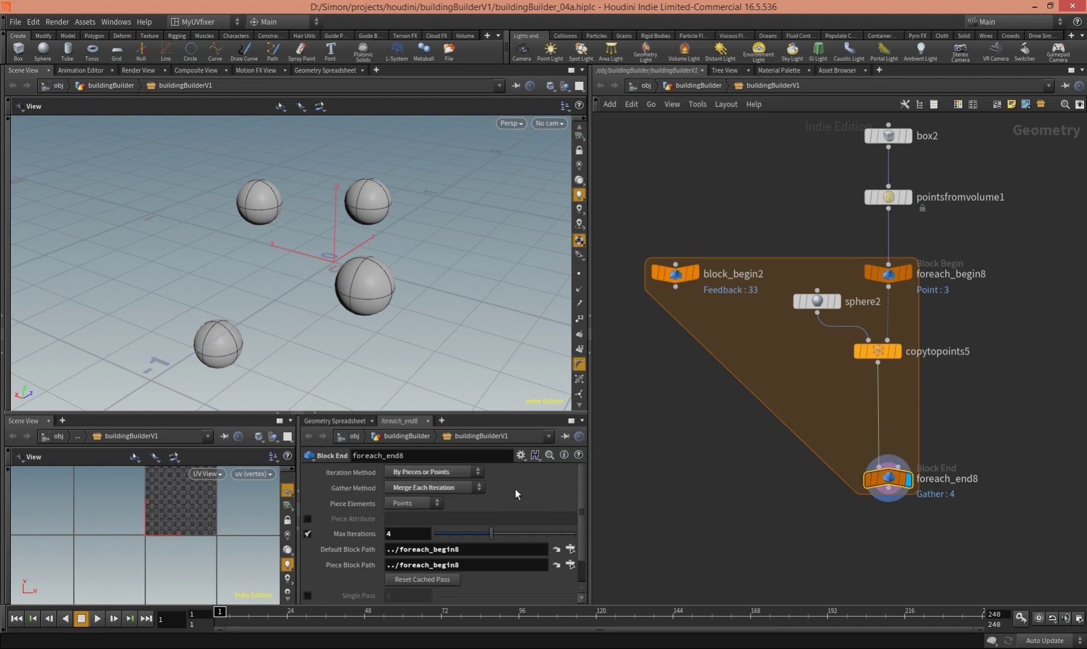
pyautogui.click(445, 487)
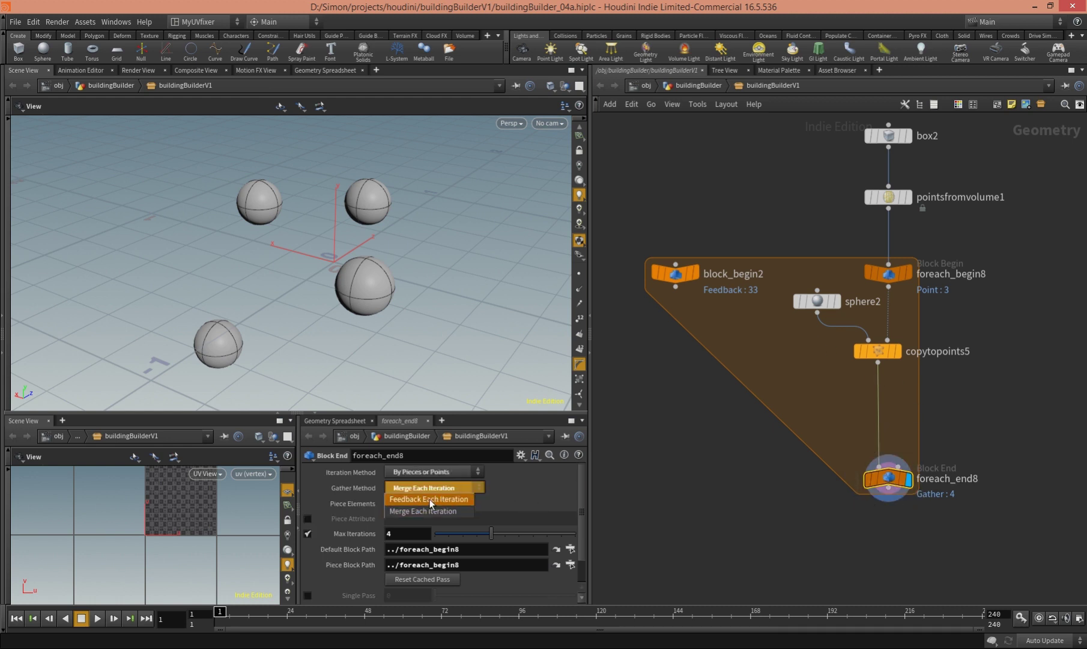
pyautogui.click(429, 499)
pyautogui.moveTo(700, 290)
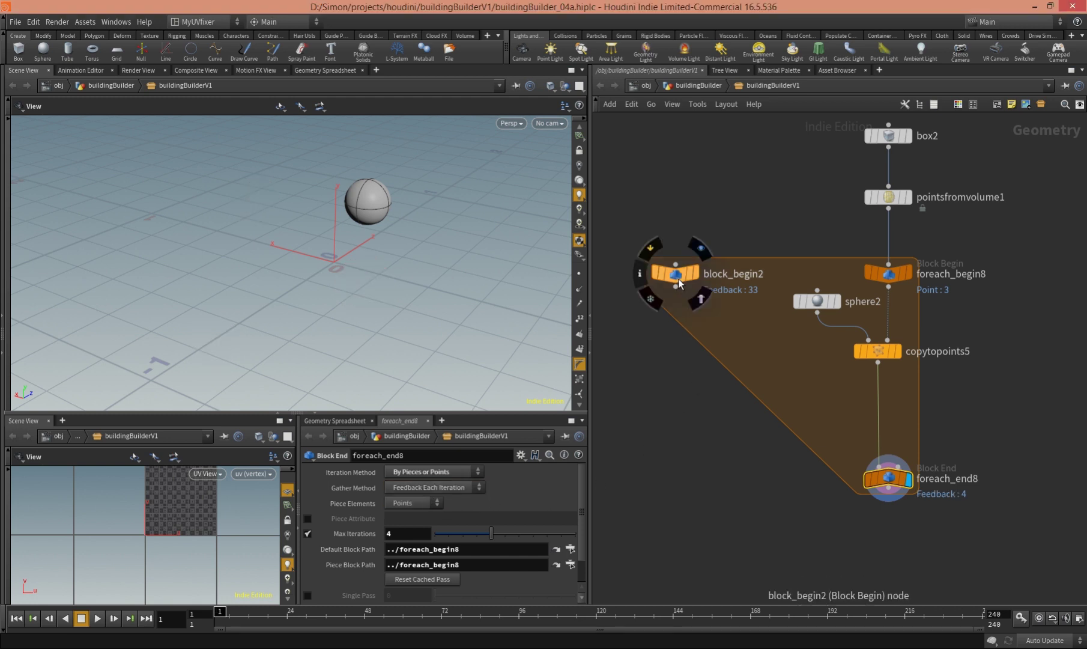
pyautogui.click(676, 276)
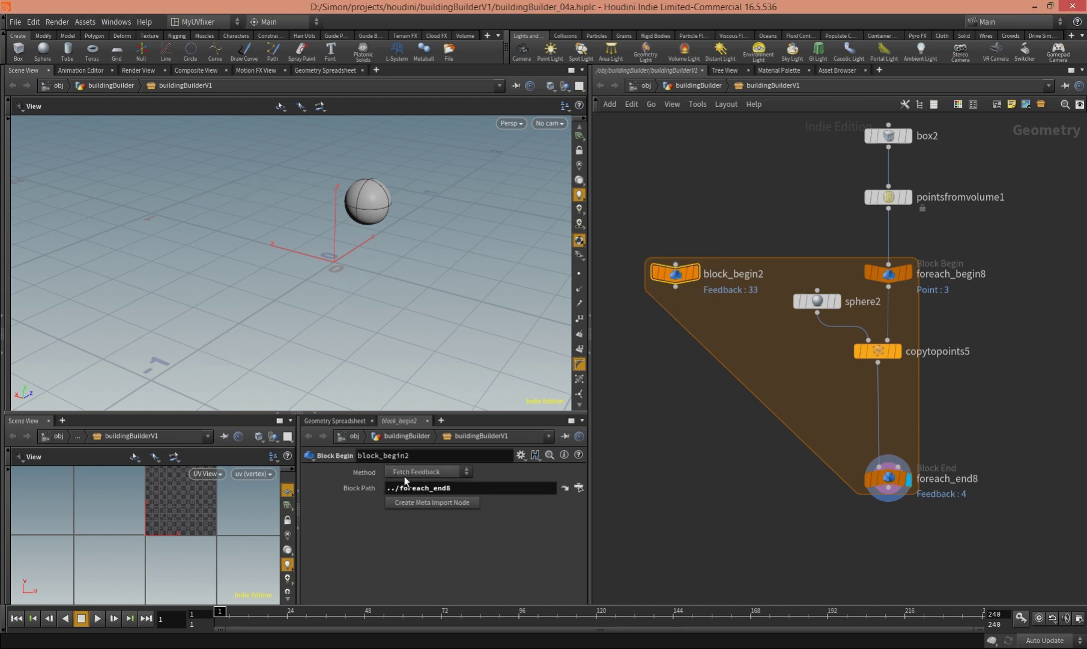
pyautogui.click(888, 477)
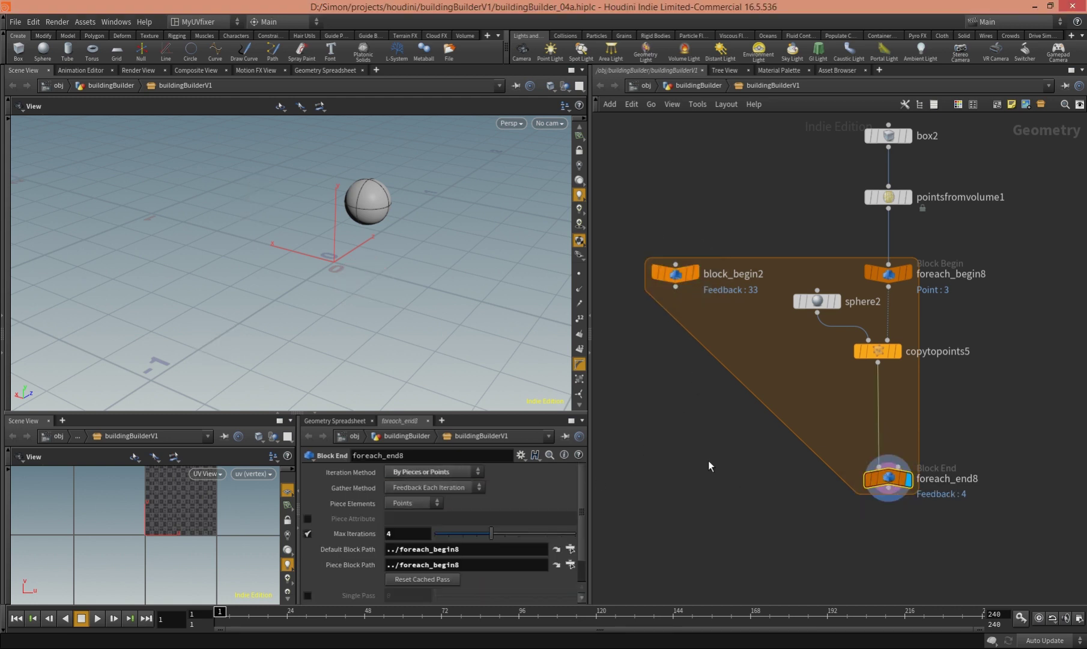
pyautogui.moveTo(462, 533); pyautogui.dragTo(436, 534)
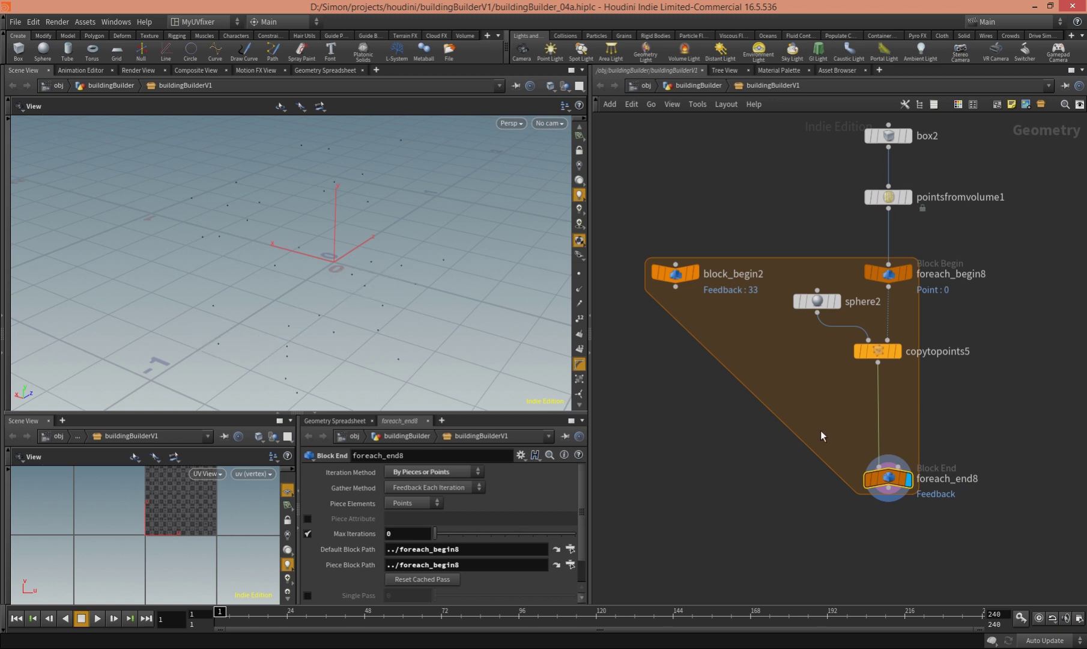
pyautogui.press('Tab')
# Step: Insert a Merge node (merge5) between copytopoints5 and foreach_end8, with block_begin2 wired in as its second input
pyautogui.write('merge')
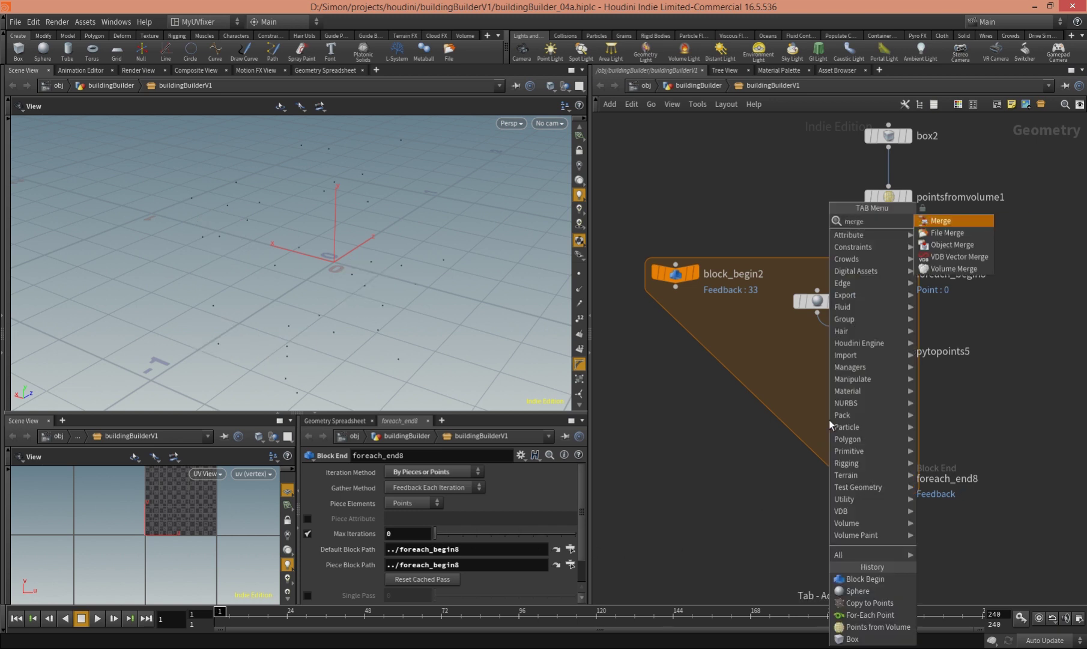
pyautogui.press('Return')
pyautogui.click(946, 421)
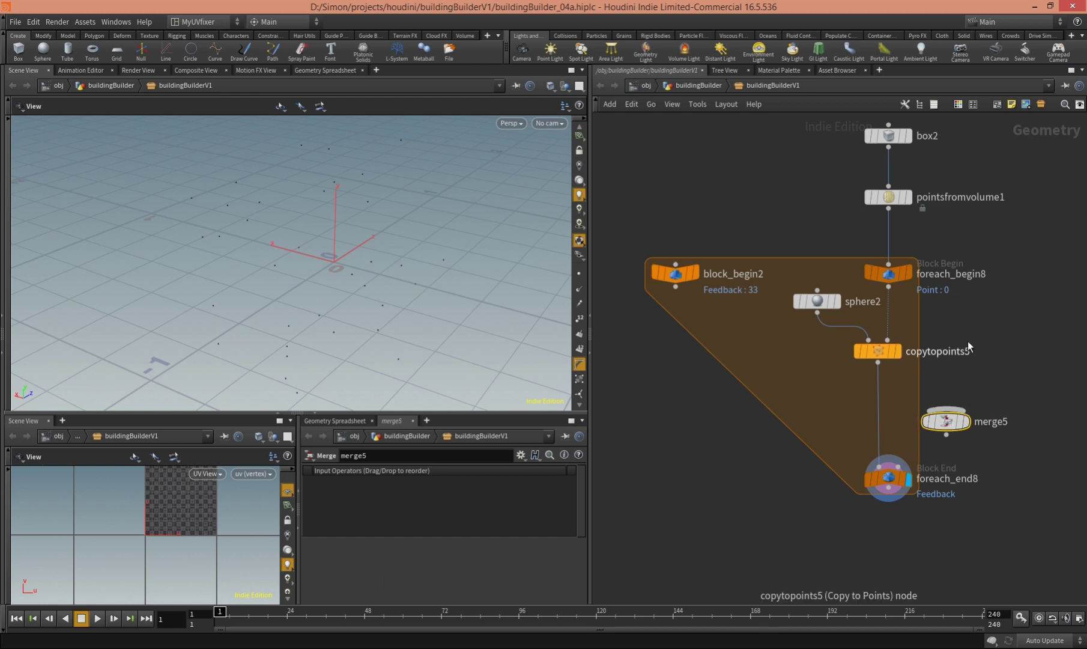
pyautogui.moveTo(879, 364); pyautogui.dragTo(946, 411)
pyautogui.moveTo(947, 422); pyautogui.dragTo(878, 418)
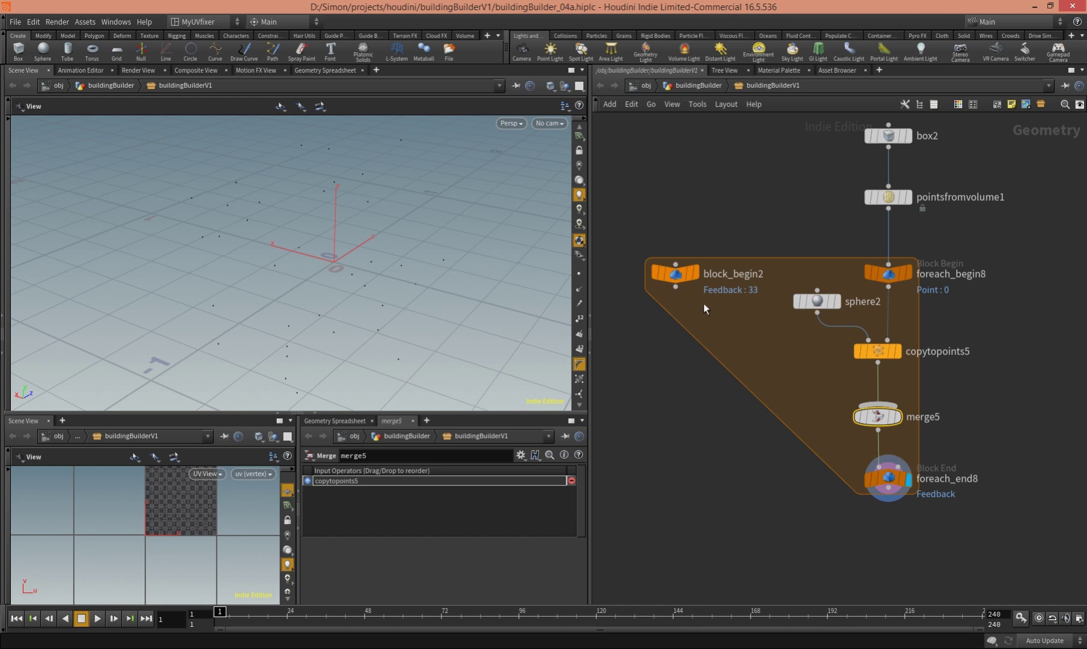
pyautogui.click(675, 287)
pyautogui.click(865, 414)
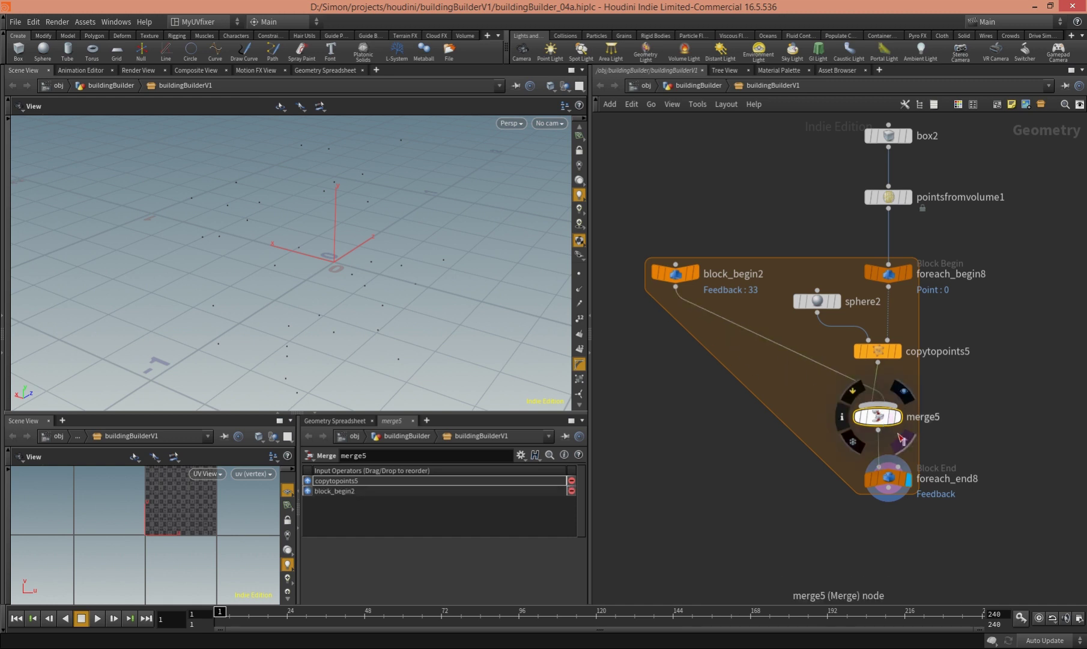
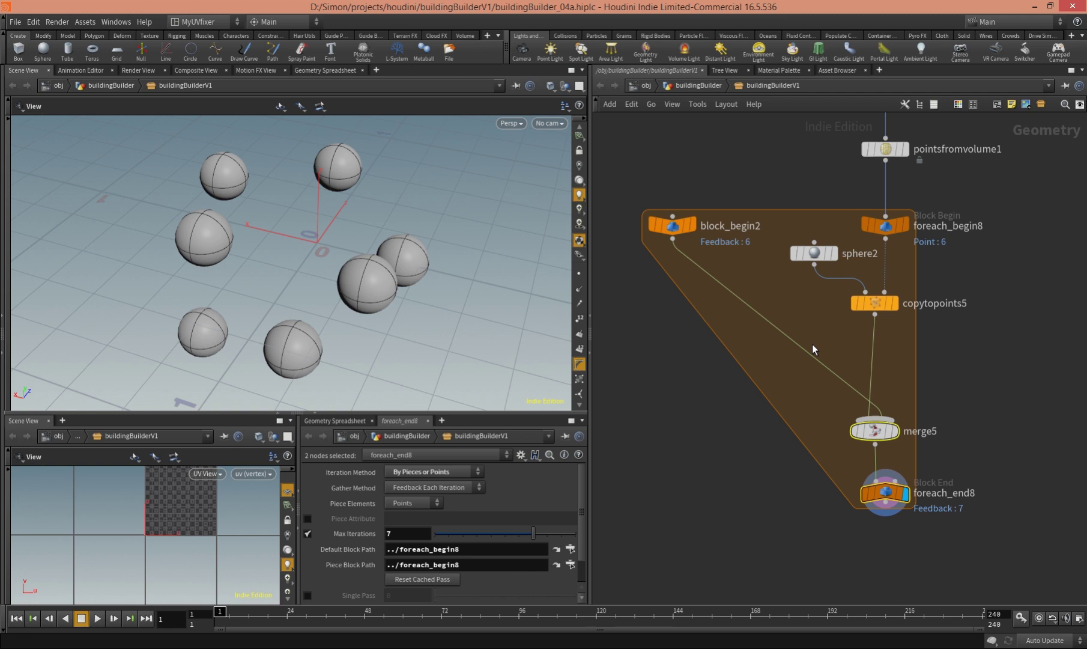
# Step: Bring up the node creation menu in the network to add a node
pyautogui.press('Tab')
# Step: Add an Intersection Analysis node (intersectionanalysis2) to the loop and cut its link into merge5
pyautogui.write('inter')
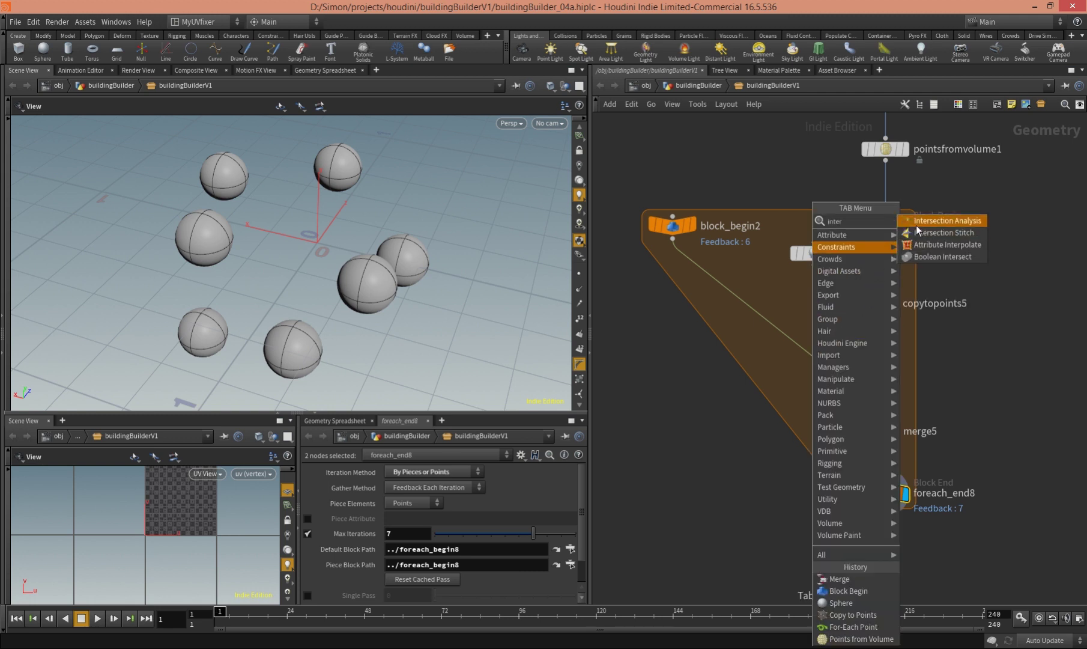
pyautogui.click(917, 222)
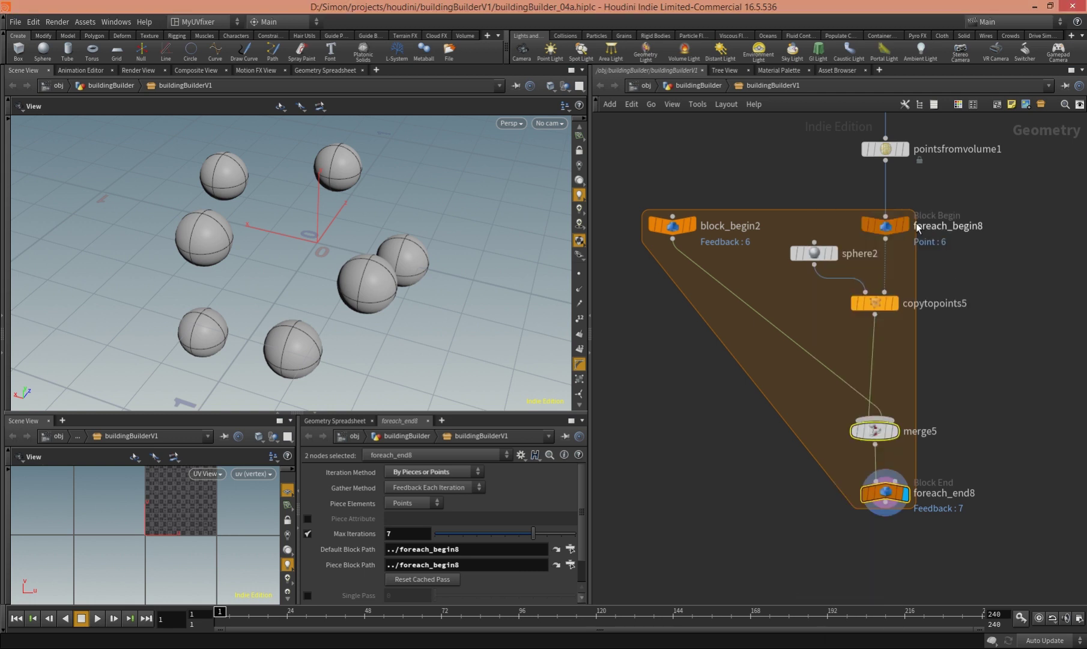
pyautogui.click(804, 343)
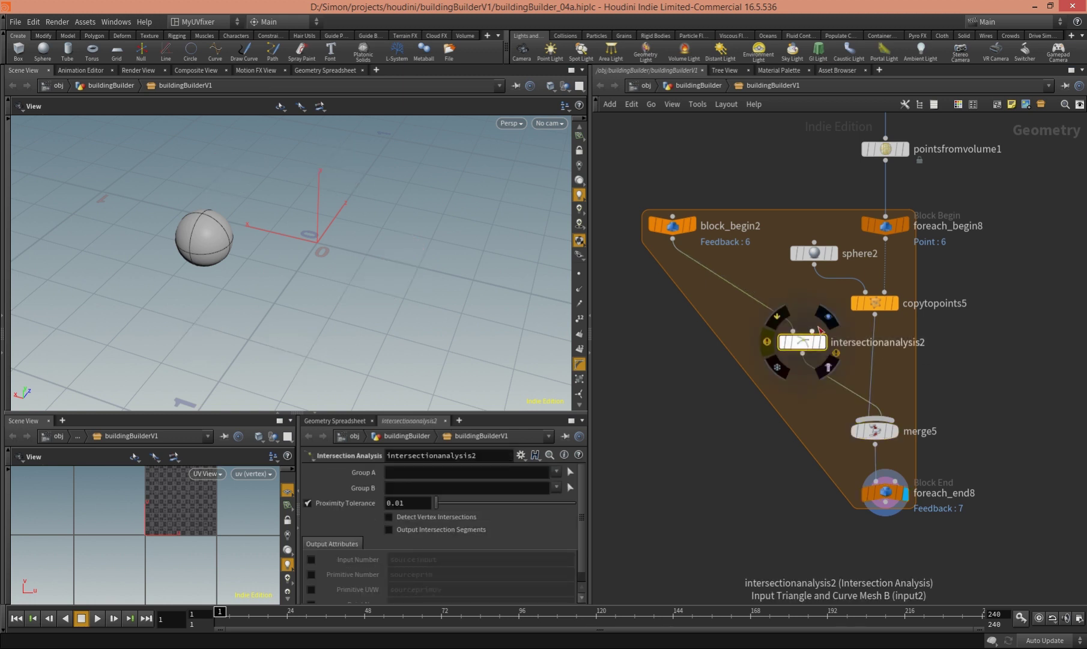
pyautogui.click(846, 386)
pyautogui.press('Delete')
pyautogui.moveTo(796, 347); pyautogui.dragTo(808, 353)
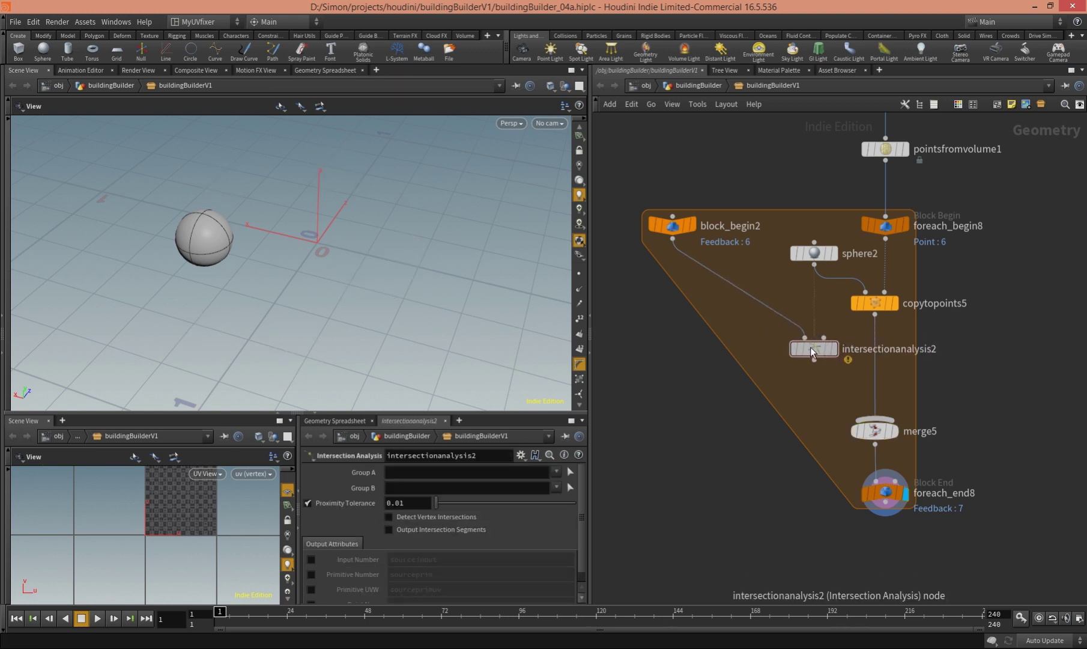
# Step: Wire block_begin2 directly into merge5 instead of the intersection node, tidying node positions
pyautogui.click(783, 318)
pyautogui.press('Delete')
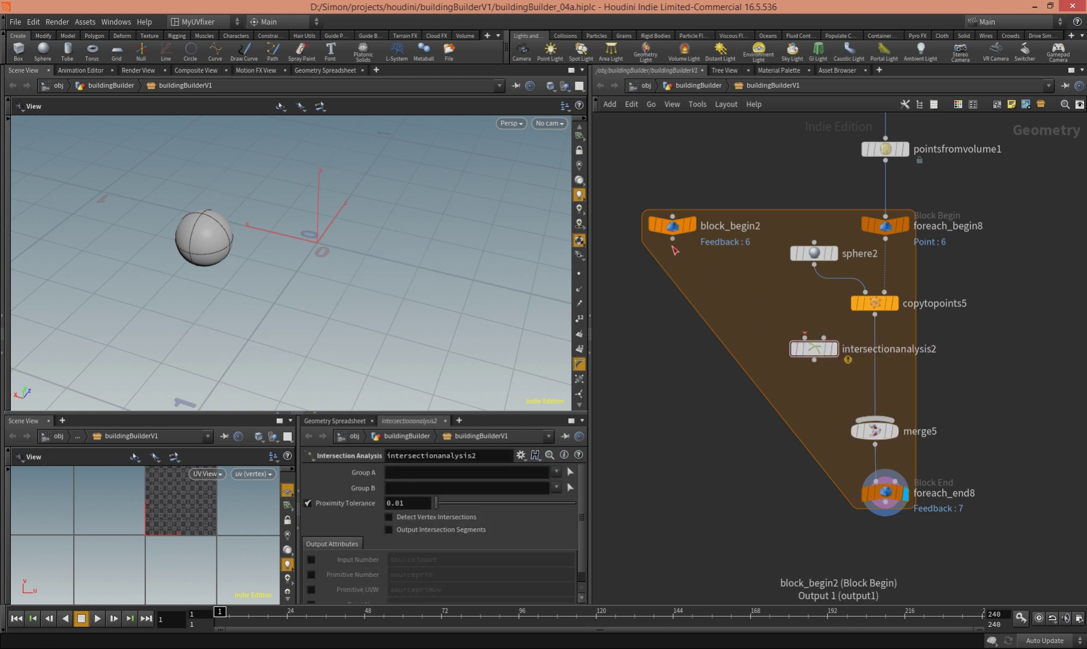
pyautogui.moveTo(672, 239); pyautogui.dragTo(848, 424)
pyautogui.moveTo(673, 230); pyautogui.dragTo(647, 288)
pyautogui.moveTo(880, 430); pyautogui.dragTo(880, 436)
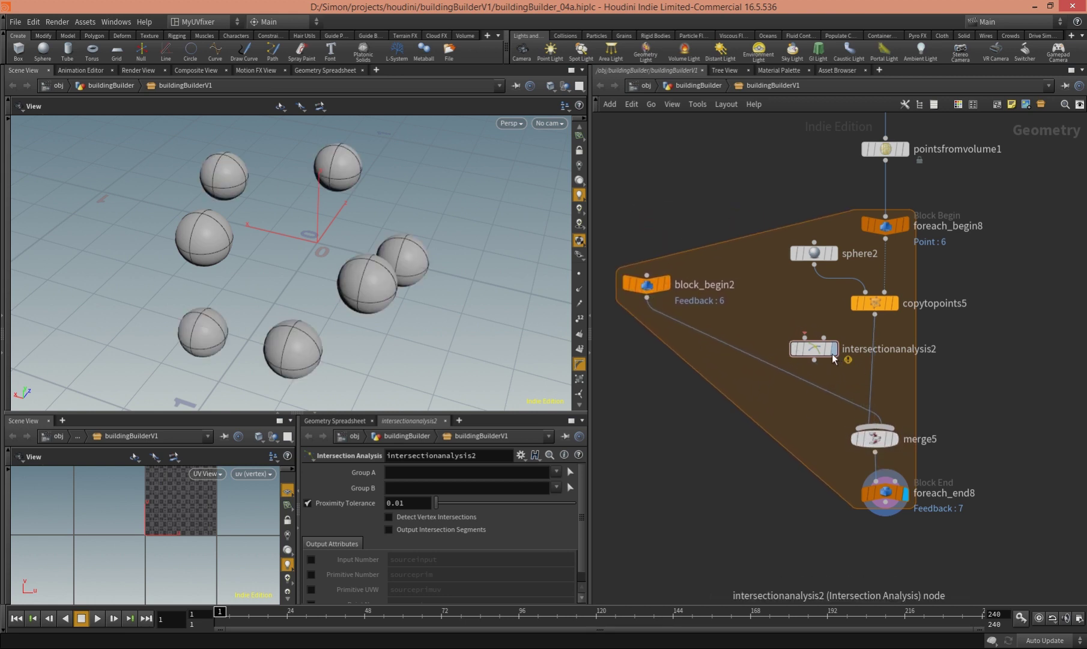
pyautogui.moveTo(811, 348); pyautogui.dragTo(801, 344)
# Step: Feed block_begin2 and copytopoints5 into intersectionanalysis2's first and second inputs, then inspect block_begin2
pyautogui.moveTo(646, 297); pyautogui.dragTo(770, 338)
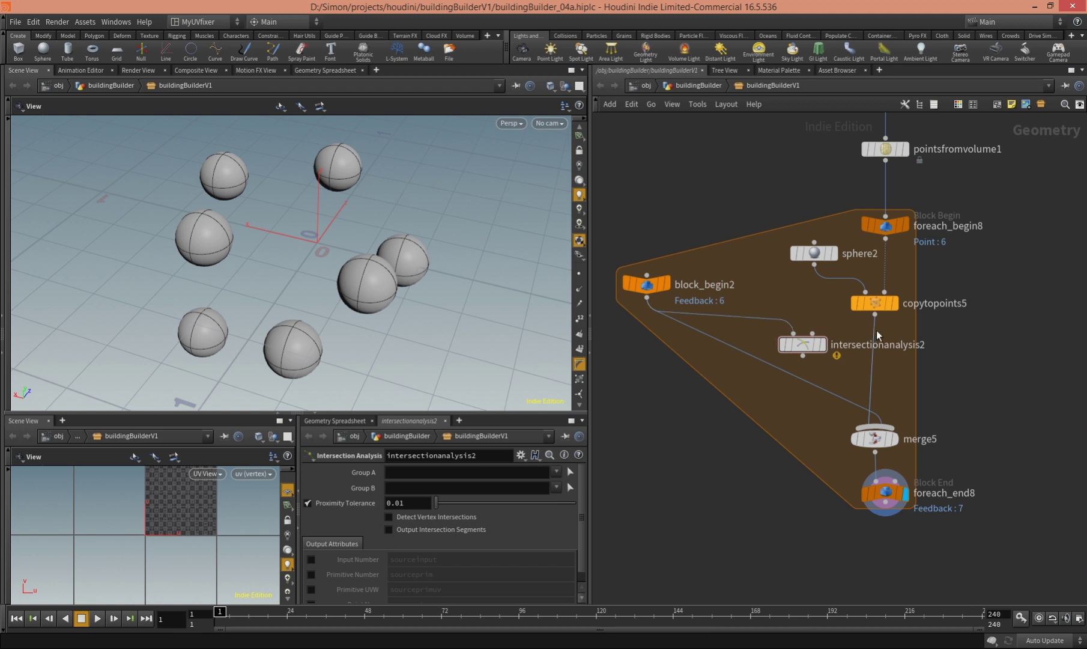
pyautogui.moveTo(875, 315); pyautogui.dragTo(799, 340)
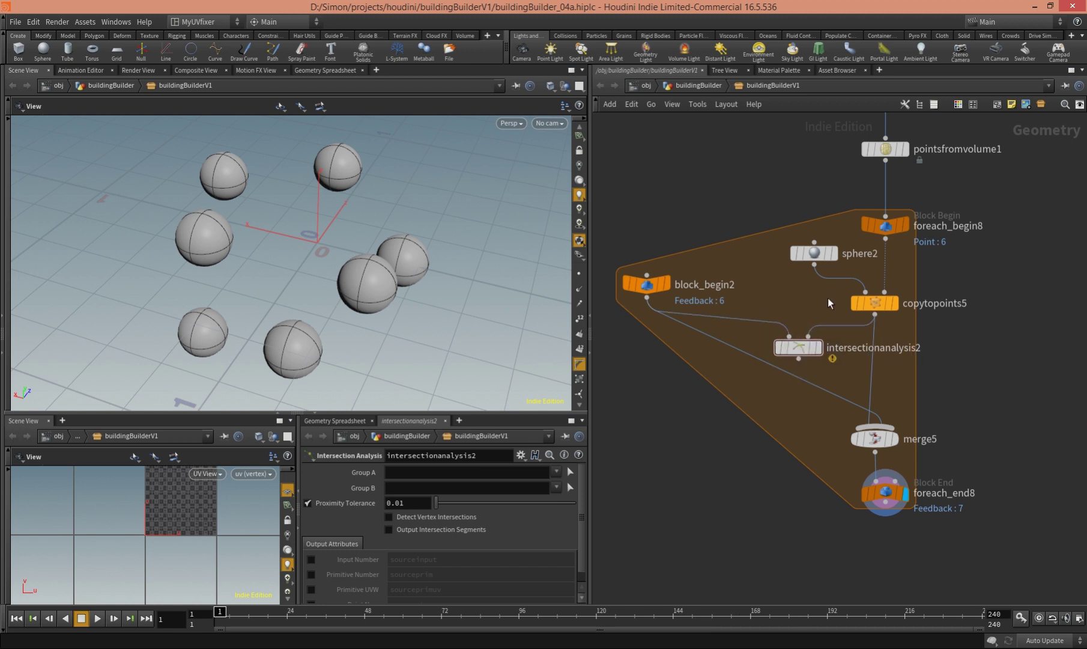
pyautogui.moveTo(652, 291)
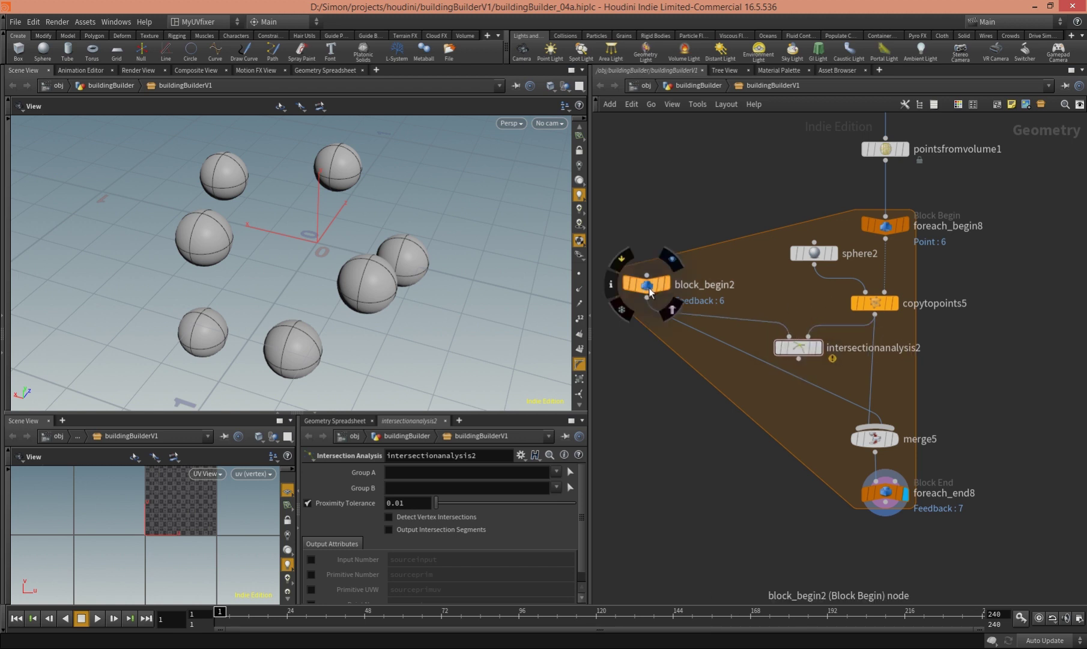
pyautogui.click(648, 291)
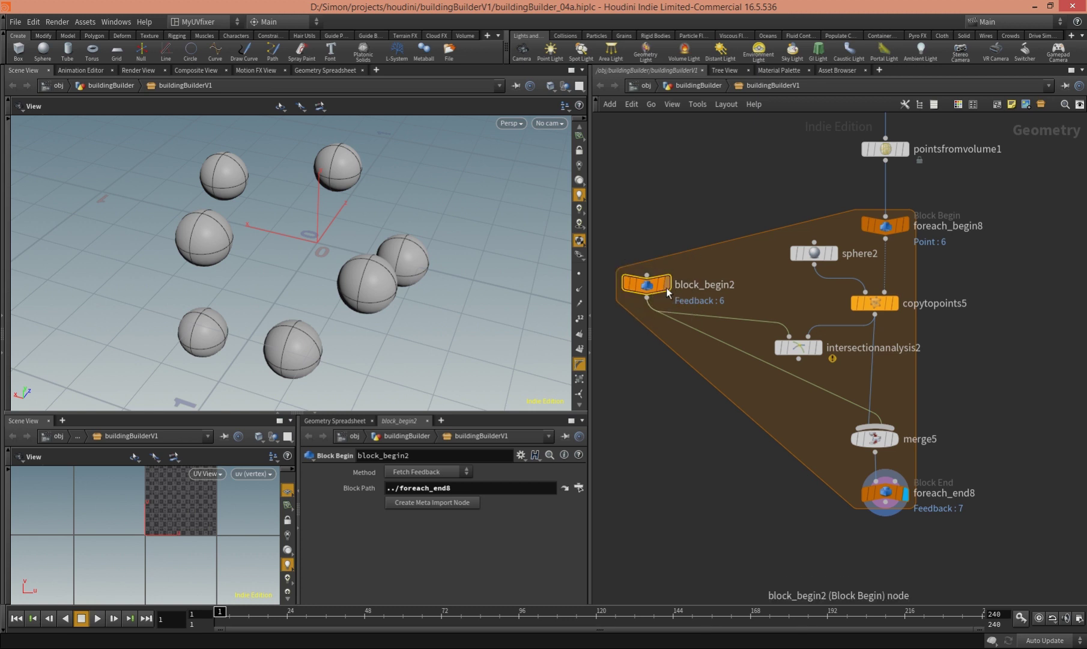
pyautogui.moveTo(653, 296)
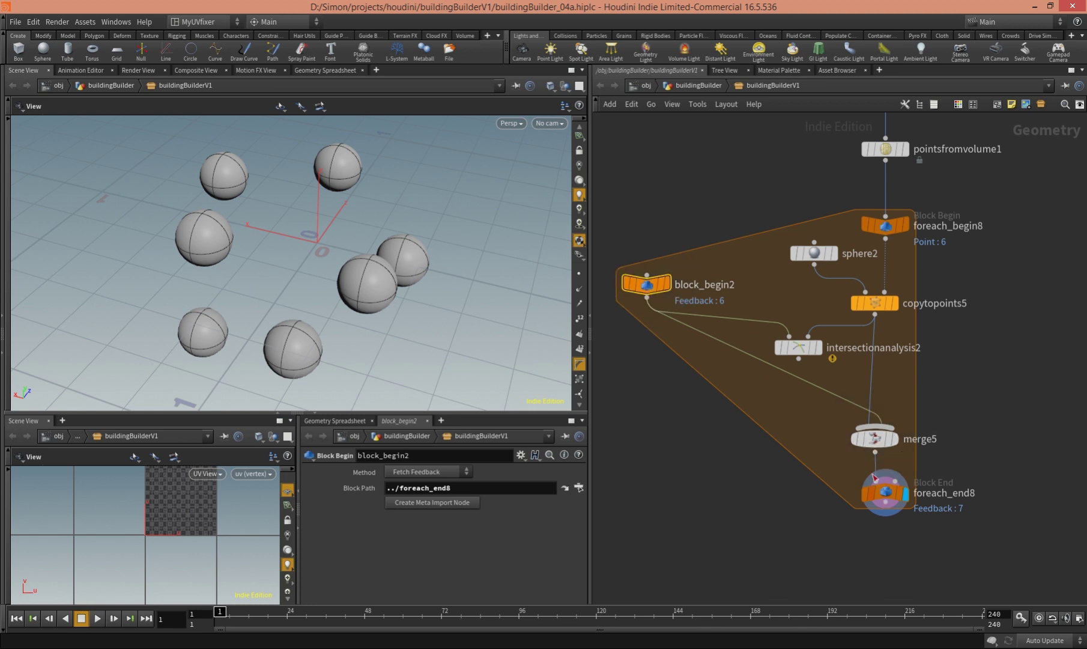
pyautogui.moveTo(872, 452)
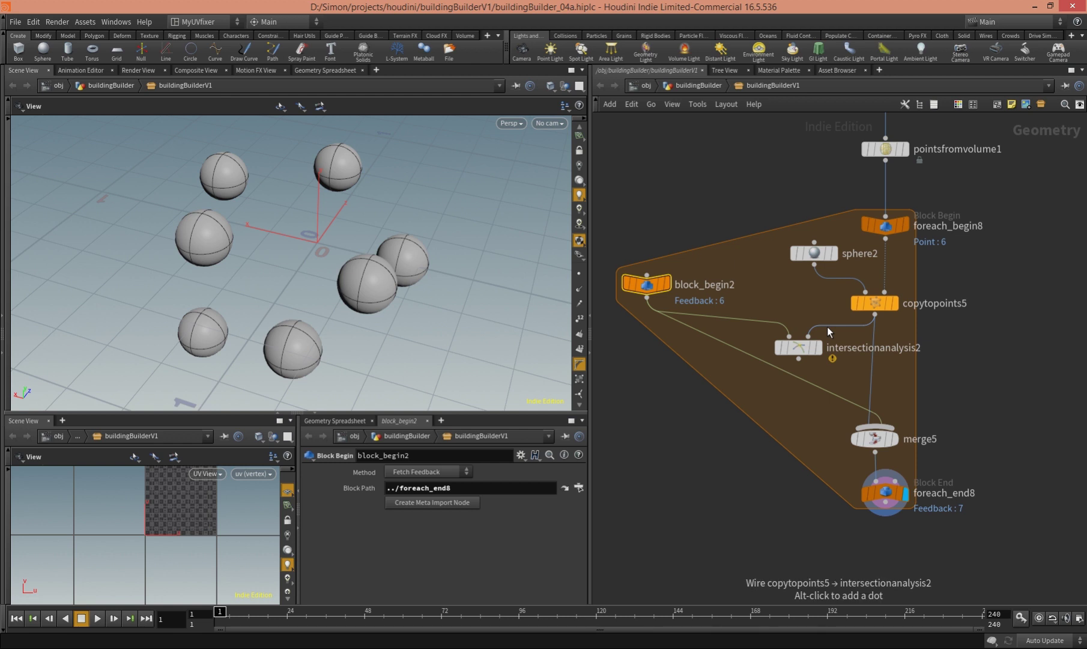
pyautogui.moveTo(799, 355)
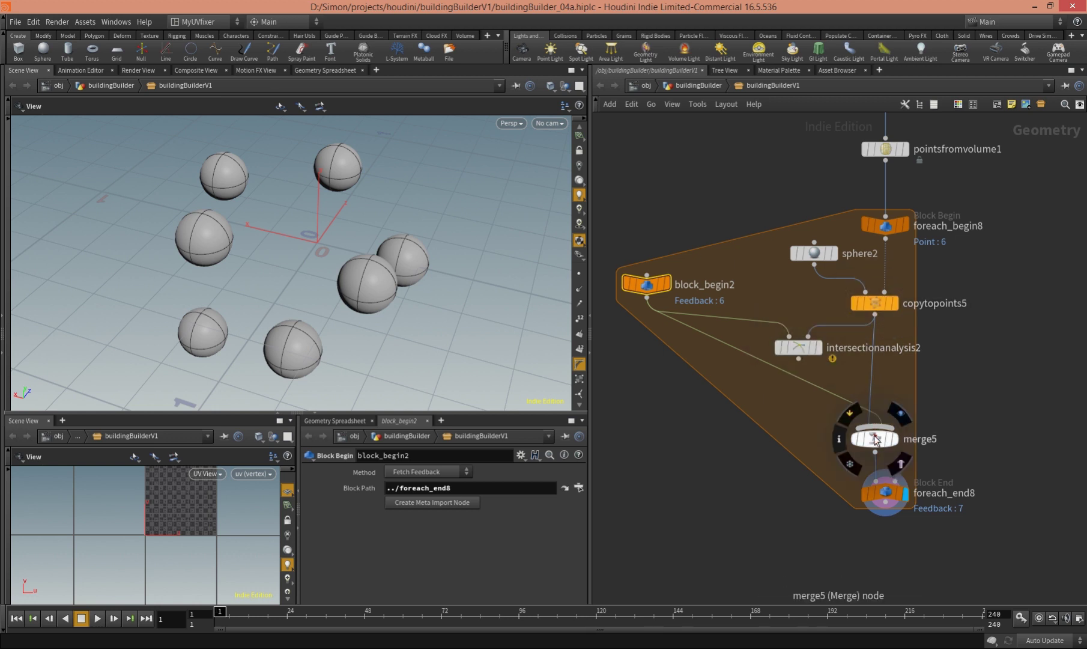
# Step: Move merge5 and foreach_end8 lower and shift intersectionanalysis2 slightly left
pyautogui.moveTo(987, 416); pyautogui.dragTo(977, 386, button='middle')
pyautogui.moveTo(966, 397); pyautogui.dragTo(849, 519)
pyautogui.moveTo(866, 415); pyautogui.dragTo(866, 493)
pyautogui.click(791, 327)
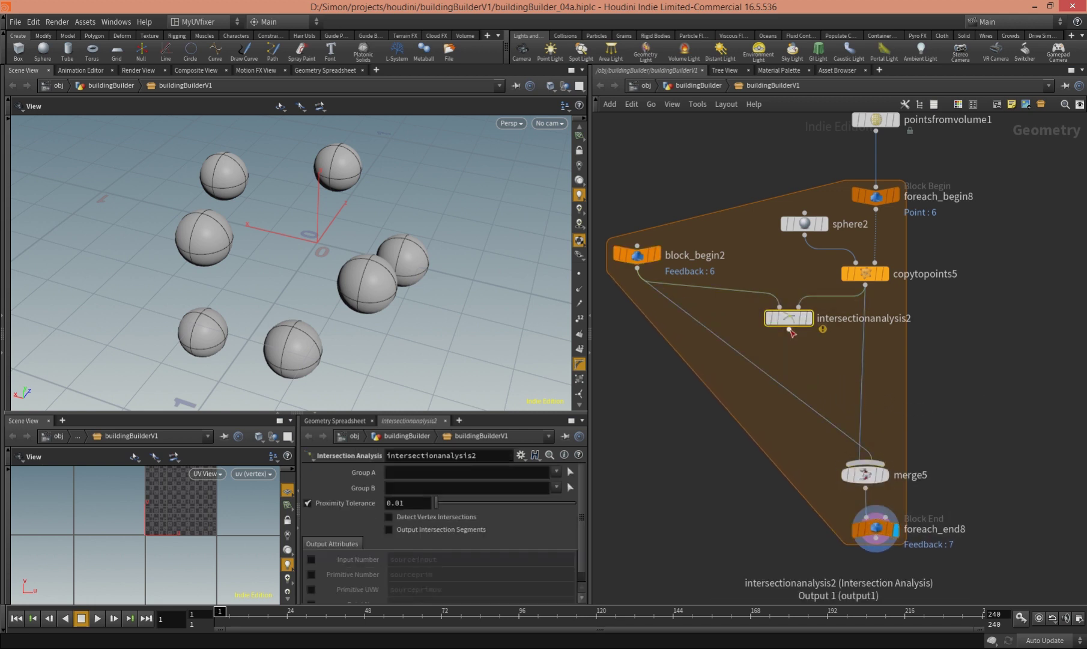
pyautogui.moveTo(790, 323); pyautogui.dragTo(780, 324)
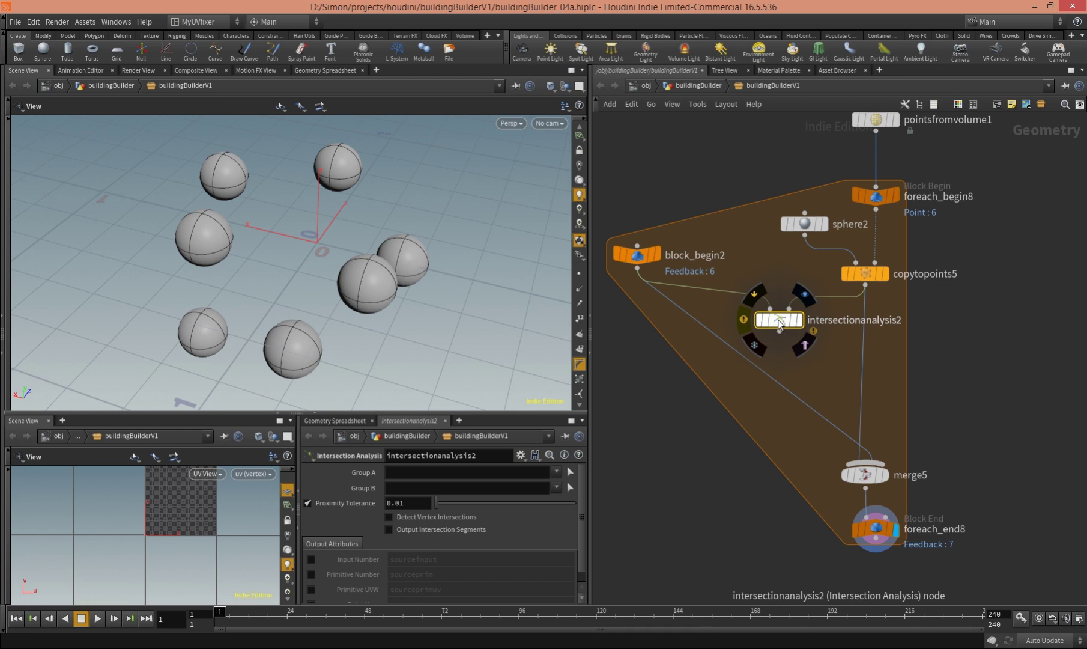
# Step: Raise foreach_end8's Max Iterations to 10
pyautogui.moveTo(451, 298); pyautogui.dragTo(396, 315)
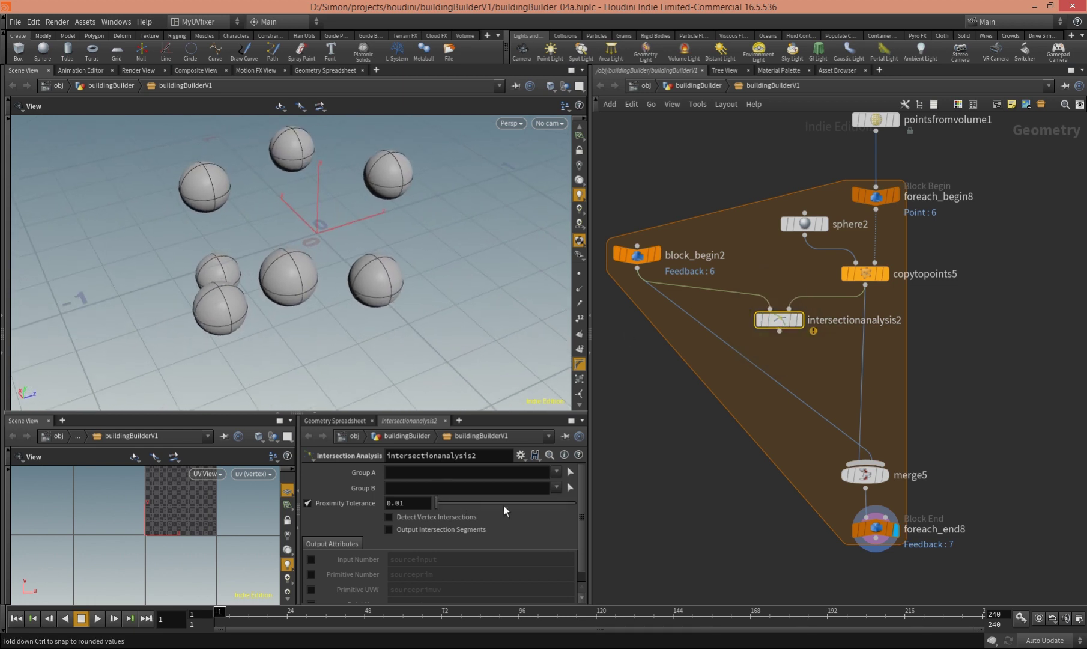
pyautogui.click(876, 530)
pyautogui.moveTo(533, 533); pyautogui.dragTo(579, 537)
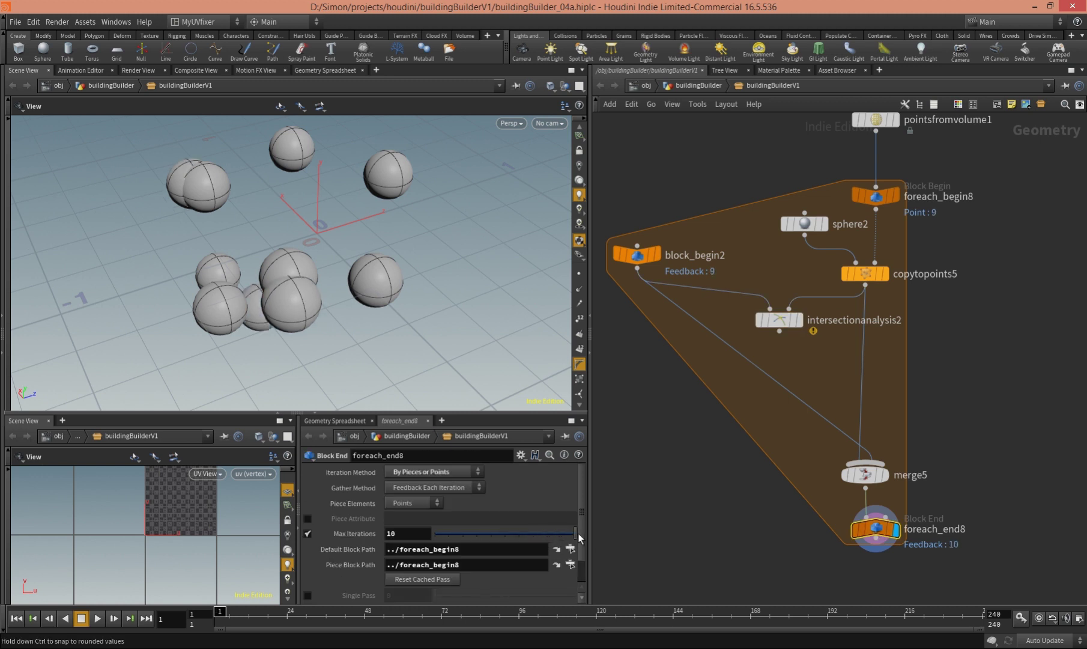
pyautogui.moveTo(347, 316); pyautogui.dragTo(364, 308)
pyautogui.moveTo(790, 328)
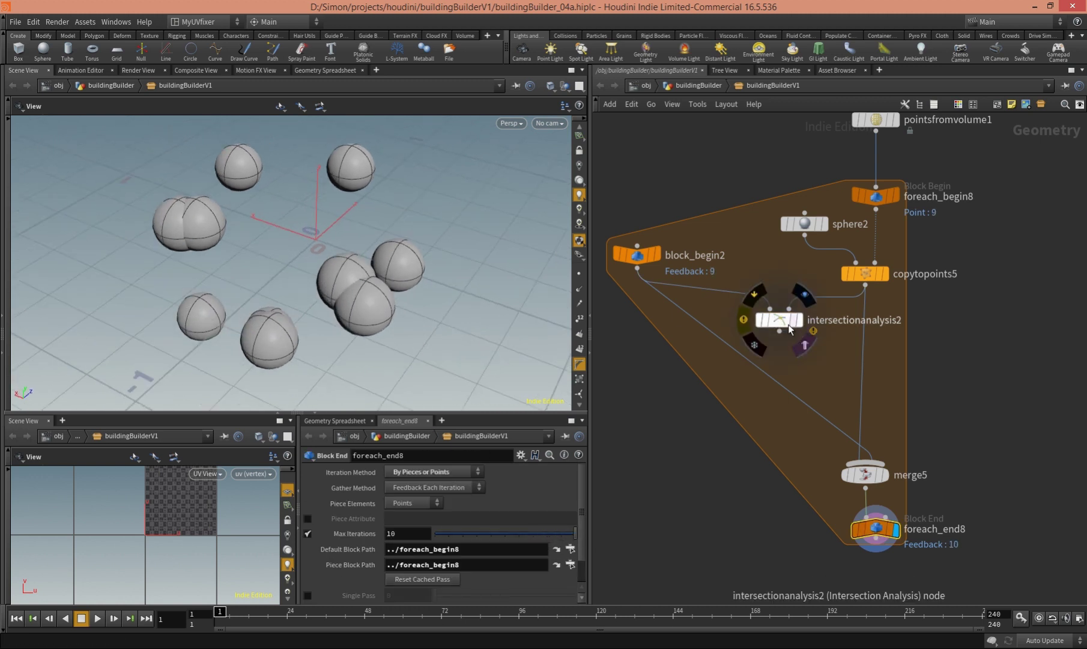
# Step: Wire intersectionanalysis2's output into merge5 and inspect the blue intersection points
pyautogui.moveTo(779, 331); pyautogui.dragTo(860, 460)
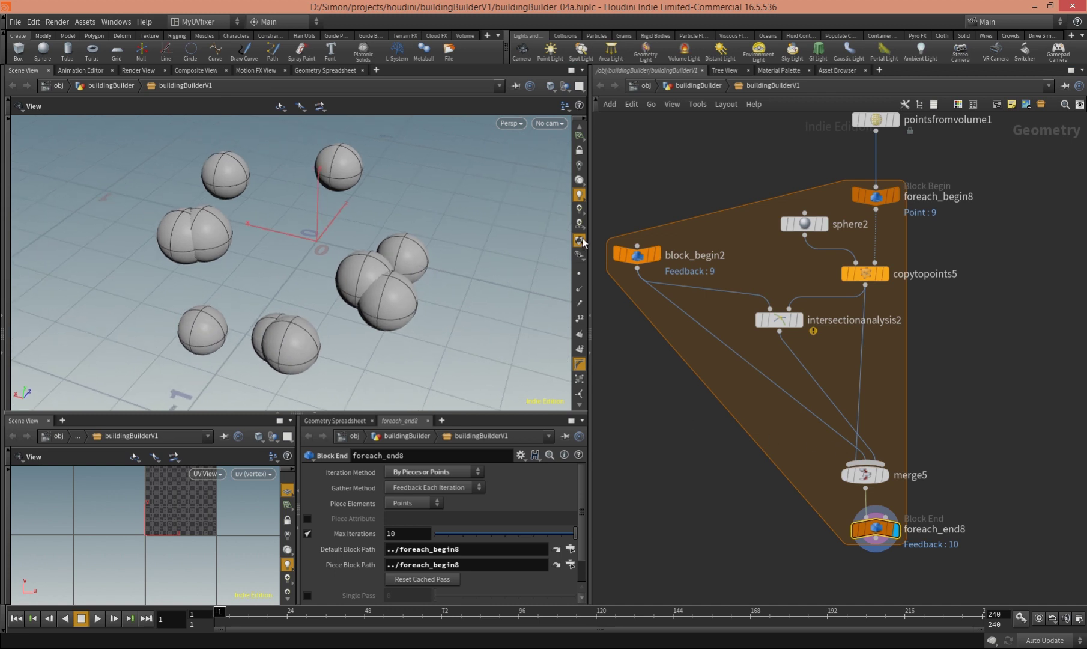
pyautogui.moveTo(387, 278); pyautogui.dragTo(414, 289)
pyautogui.moveTo(414, 289); pyautogui.dragTo(420, 290, button='right')
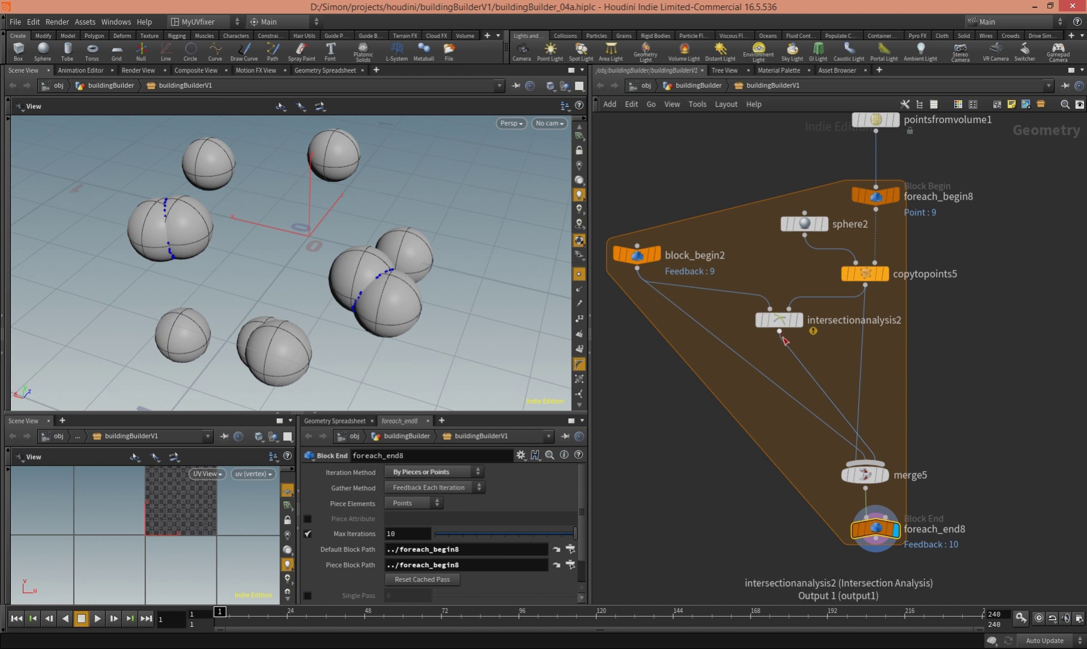
pyautogui.moveTo(329, 305)
pyautogui.mouseDown()
pyautogui.moveTo(342, 305)
pyautogui.moveTo(334, 298)
pyautogui.mouseUp()
pyautogui.moveTo(238, 271); pyautogui.dragTo(309, 277, button='right')
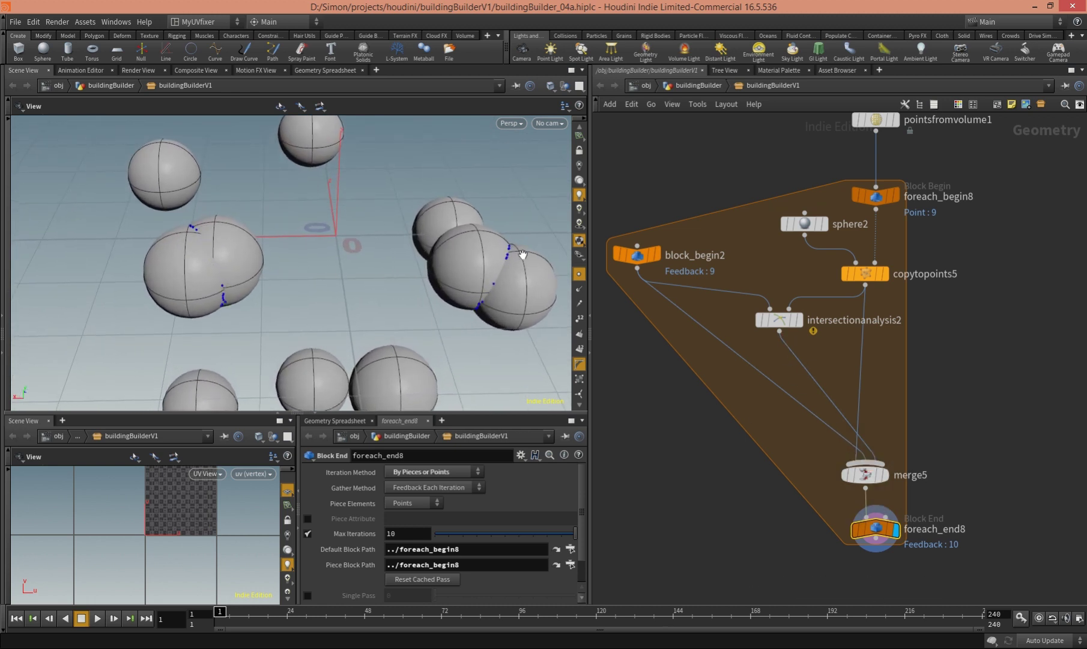
pyautogui.moveTo(487, 290); pyautogui.dragTo(461, 313, button='right')
pyautogui.moveTo(461, 312); pyautogui.dragTo(369, 318)
pyautogui.moveTo(446, 345); pyautogui.dragTo(449, 337)
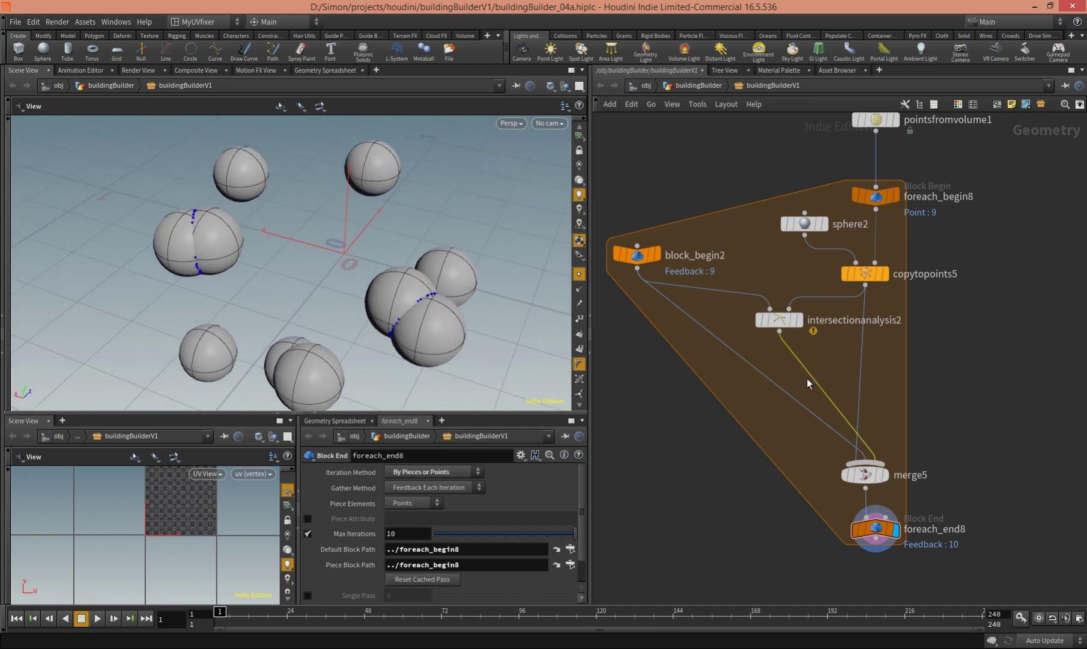
# Step: Remove the intersection link from merge5 and select the copytopoints5 link into merge5
pyautogui.press('Delete')
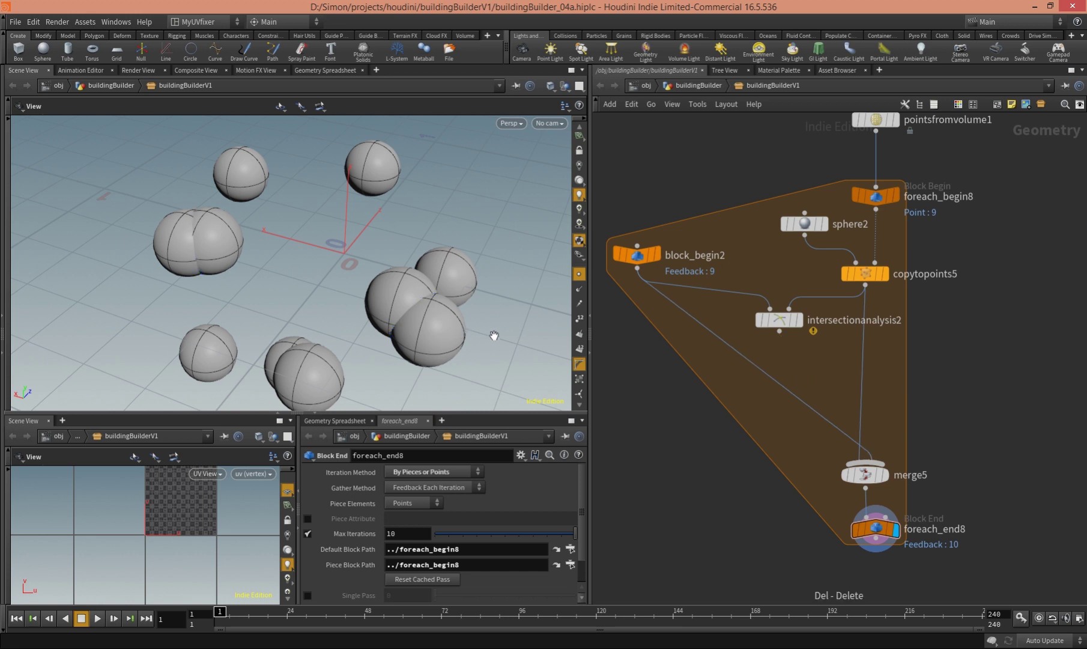
pyautogui.moveTo(788, 329)
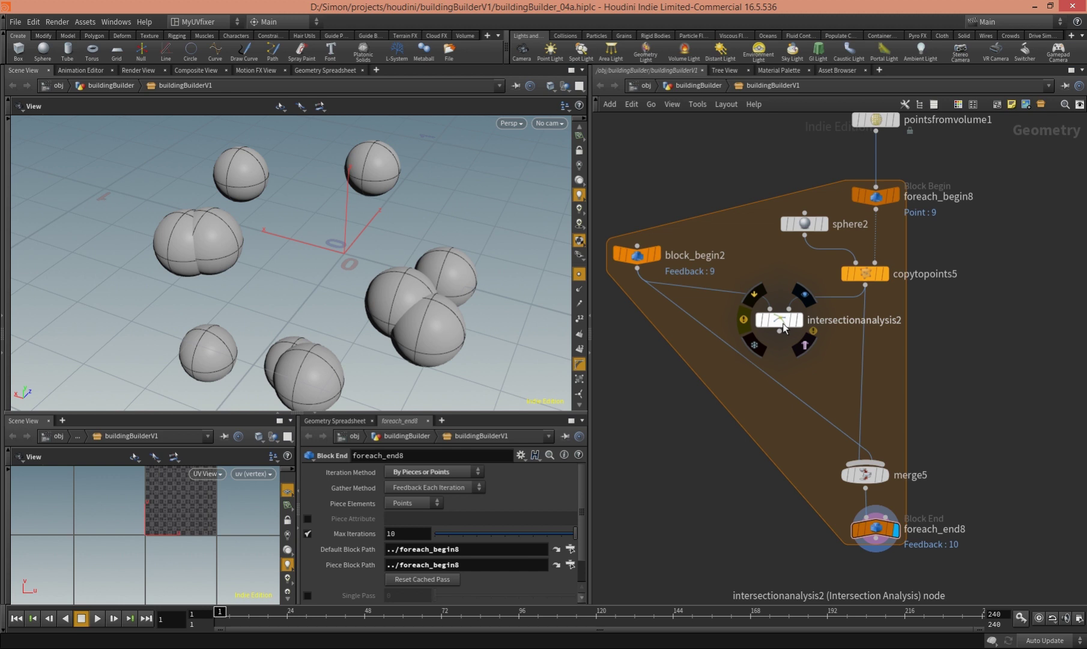
pyautogui.click(860, 383)
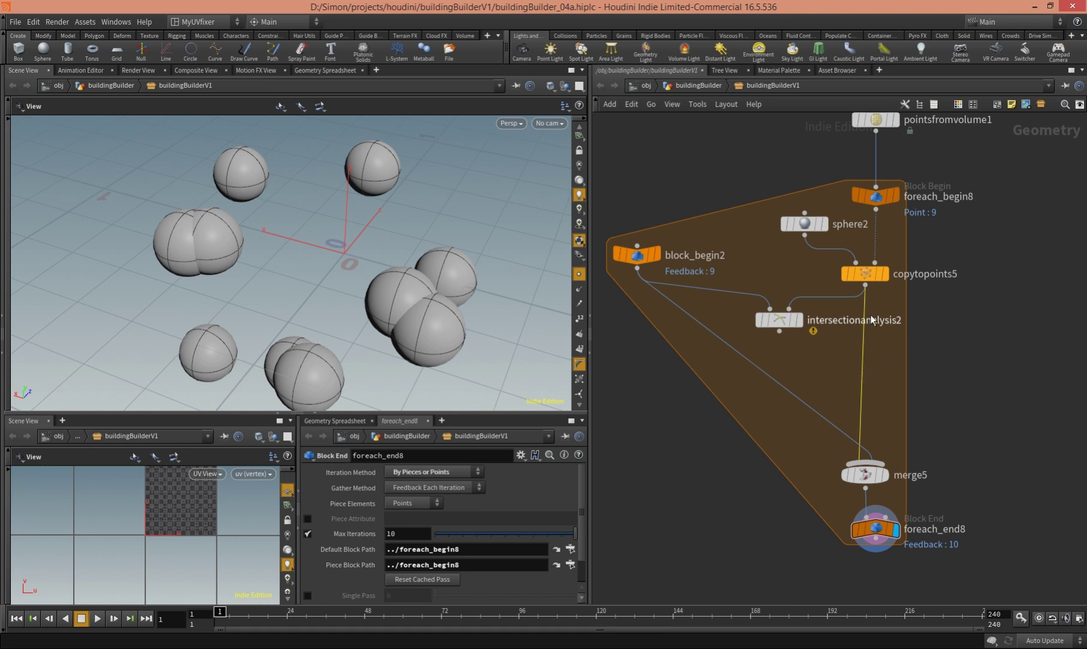
pyautogui.moveTo(859, 271)
# Step: Insert a Switch node (switch4) on the copytopoints5→merge5 wire
pyautogui.press('Tab')
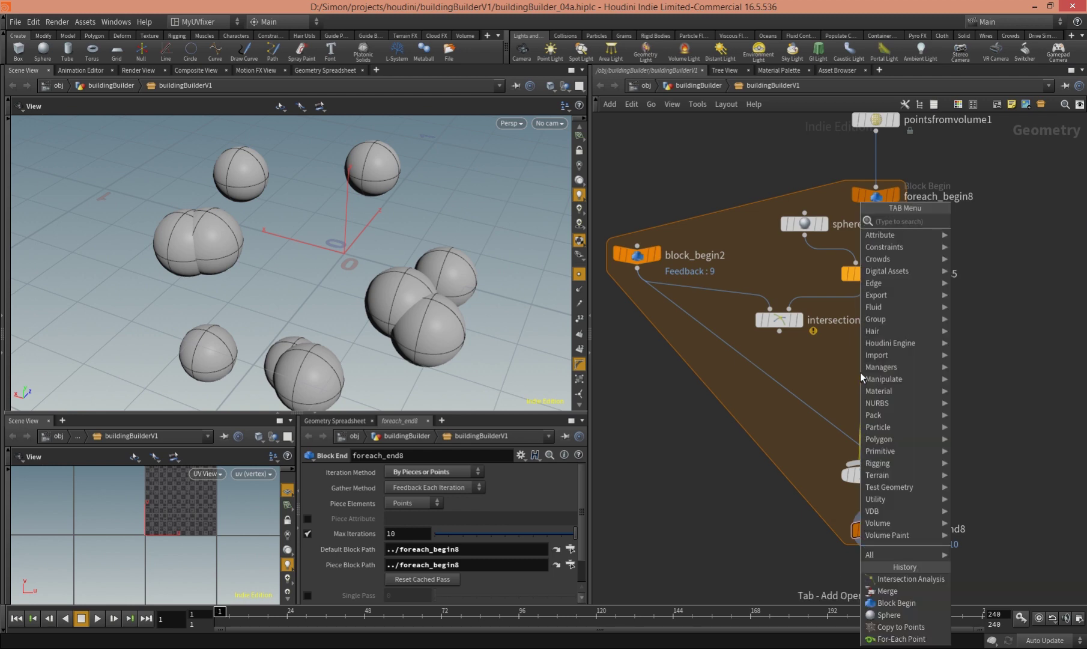
pyautogui.write('sw')
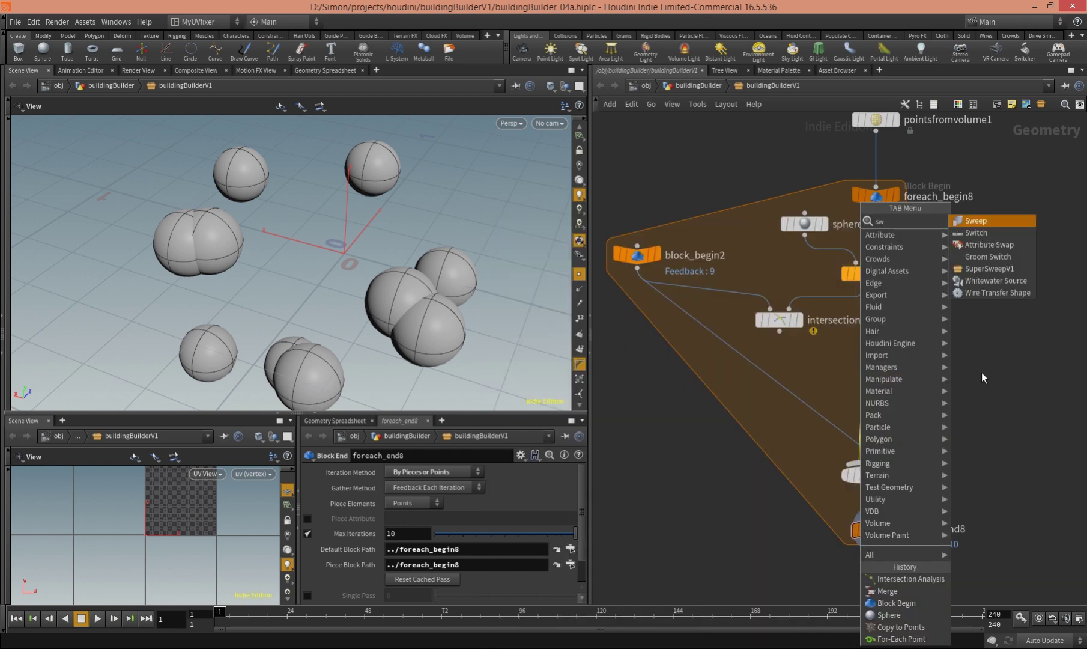
pyautogui.click(976, 232)
pyautogui.click(865, 371)
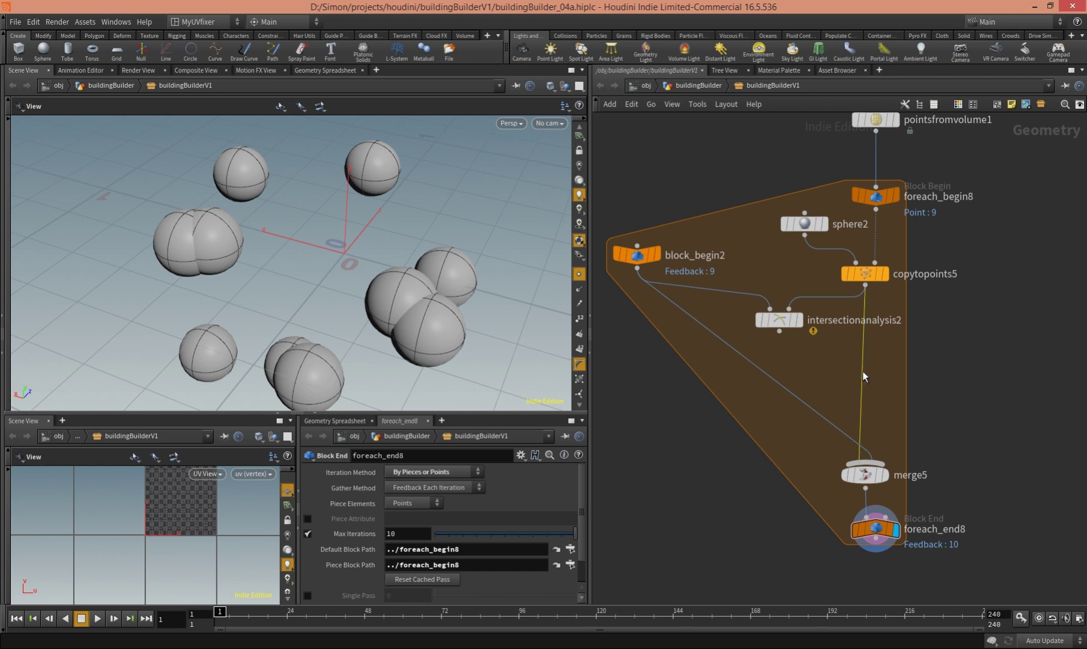
pyautogui.moveTo(865, 370); pyautogui.dragTo(865, 384)
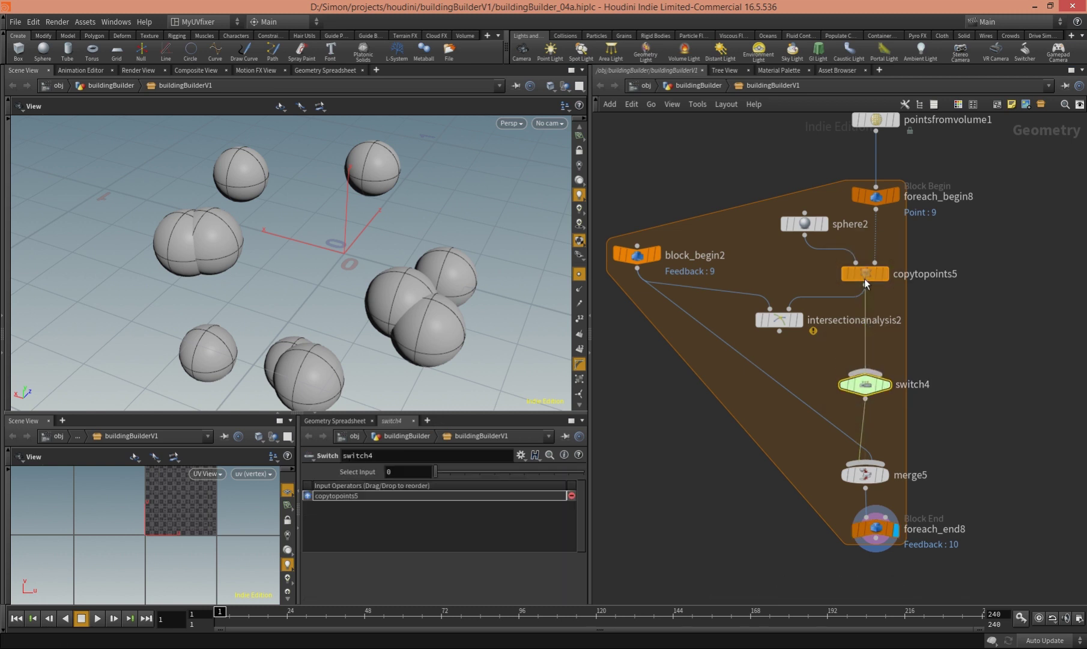
# Step: Add a Null node (null4) and wire it into switch4 as its second input
pyautogui.press('Tab')
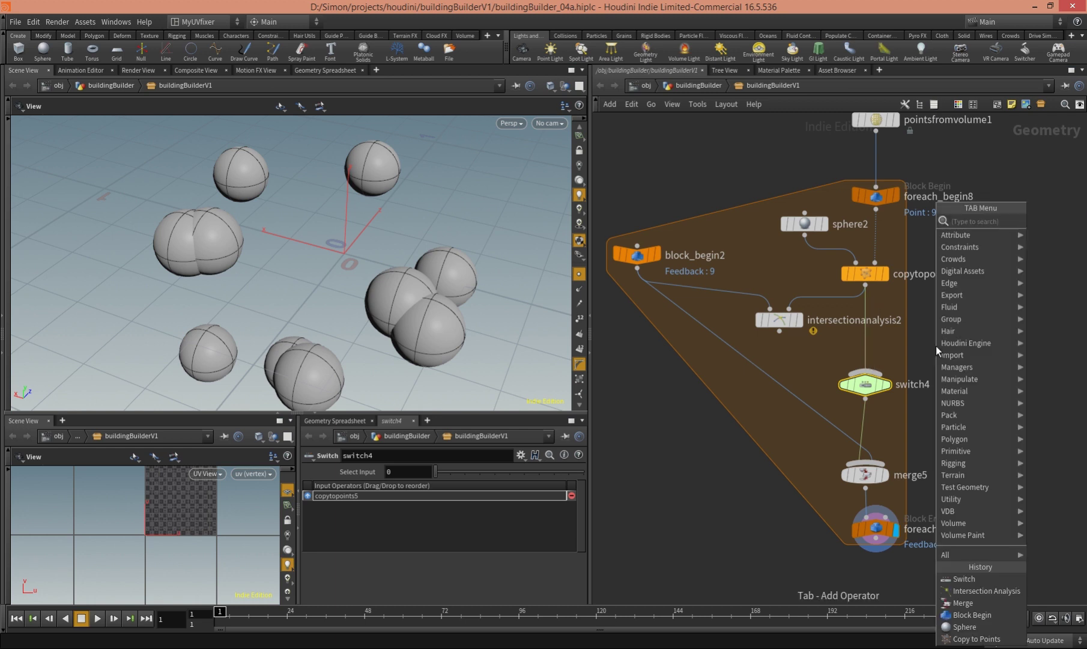
pyautogui.write('null')
pyautogui.press('Return')
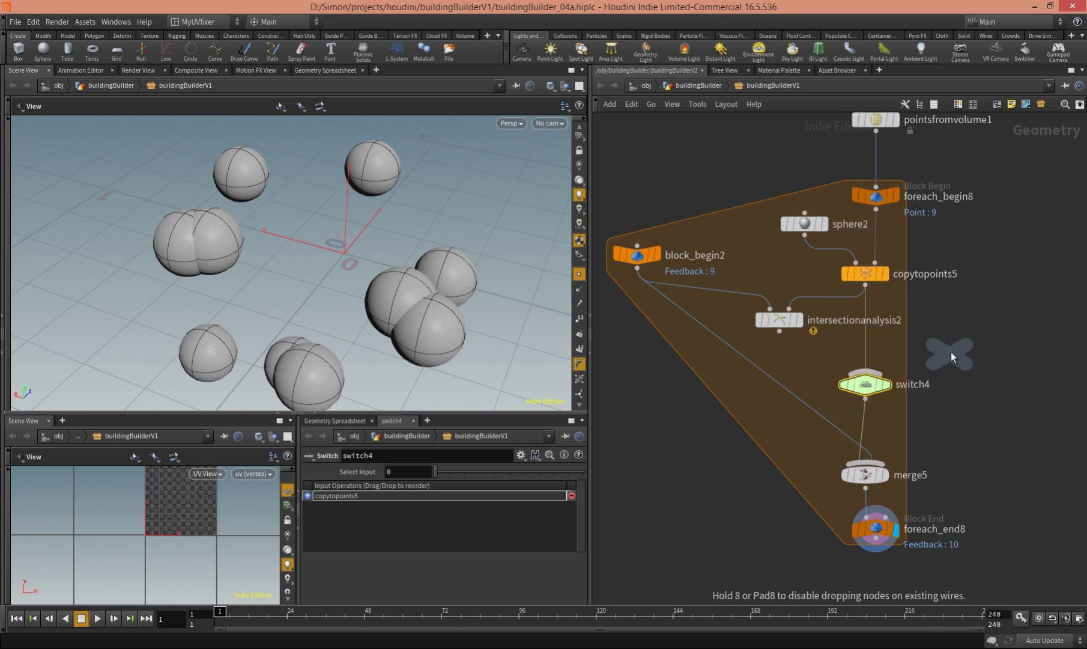
pyautogui.click(956, 338)
pyautogui.moveTo(956, 352); pyautogui.dragTo(868, 373)
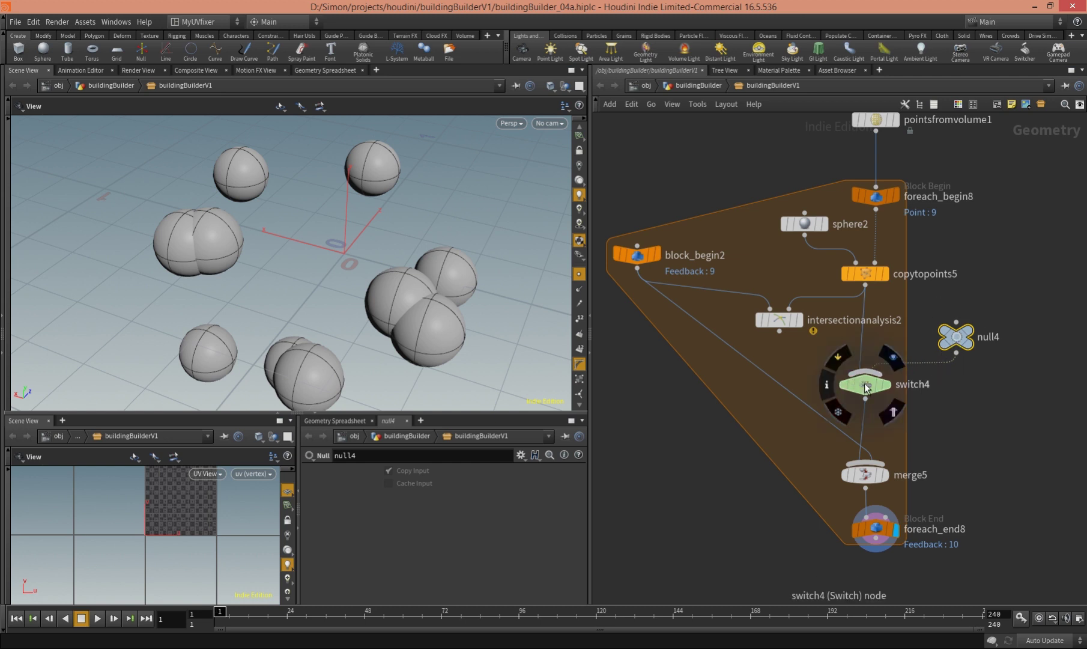
# Step: Test switch4's Select Input toggling between inputs and begin editing its value
pyautogui.click(866, 390)
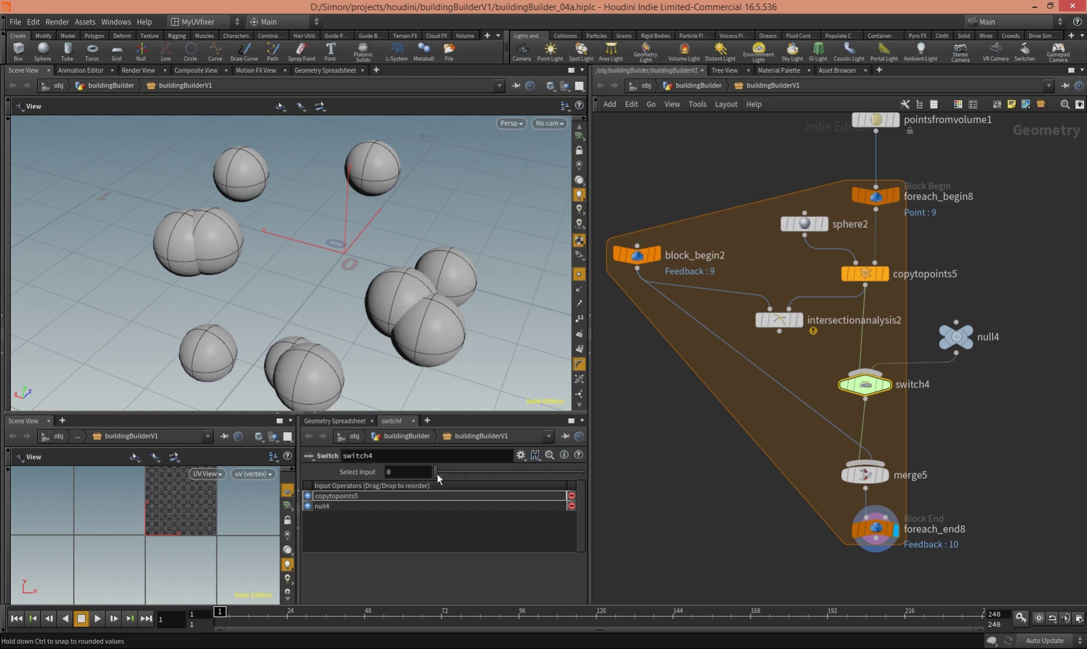
pyautogui.moveTo(438, 477)
pyautogui.mouseDown()
pyautogui.moveTo(451, 477)
pyautogui.moveTo(435, 478)
pyautogui.mouseUp()
pyautogui.moveTo(781, 320); pyautogui.dragTo(769, 320)
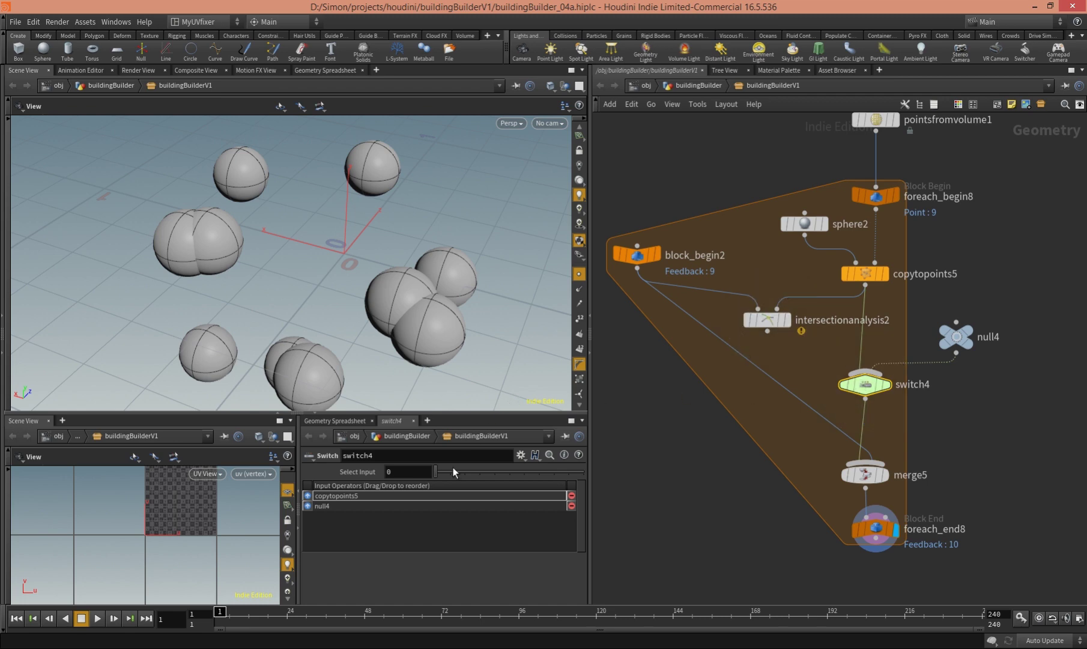
pyautogui.click(400, 473)
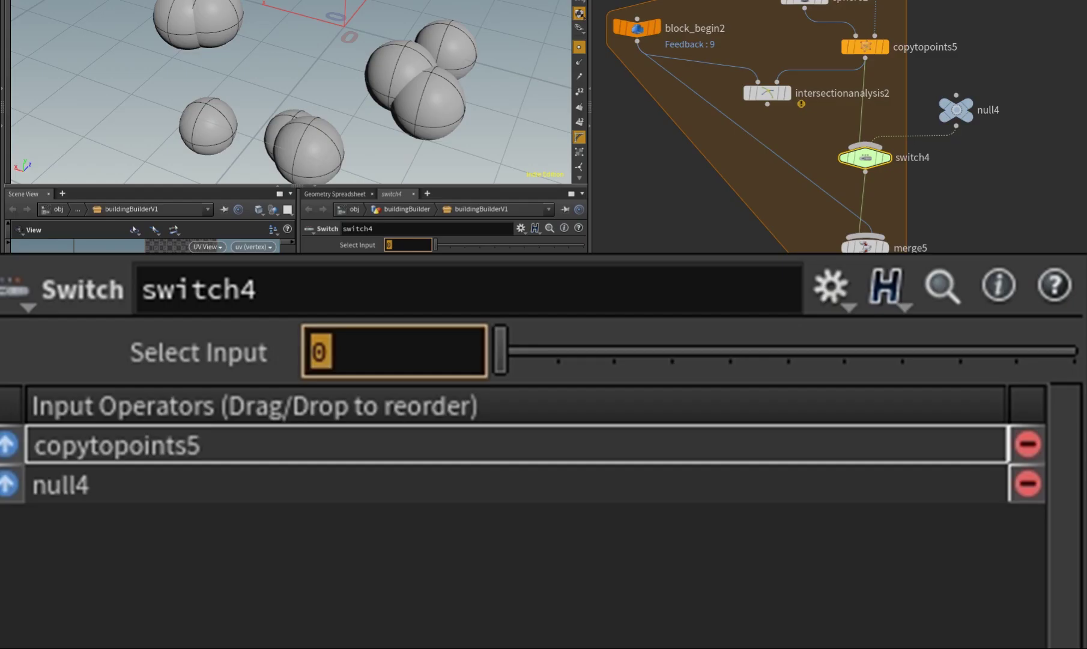
# Step: Drive switch4's Select Input with if(npoints("../intersectionanalysis2/")>0,0,1)
pyautogui.write('if(')
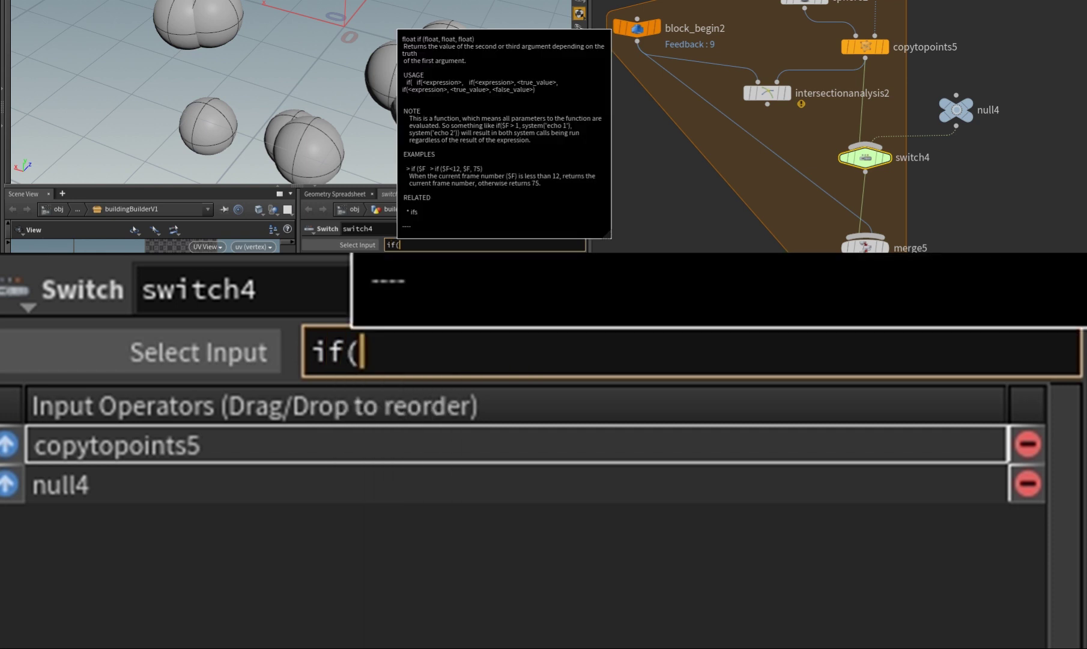
pyautogui.write('npoints')
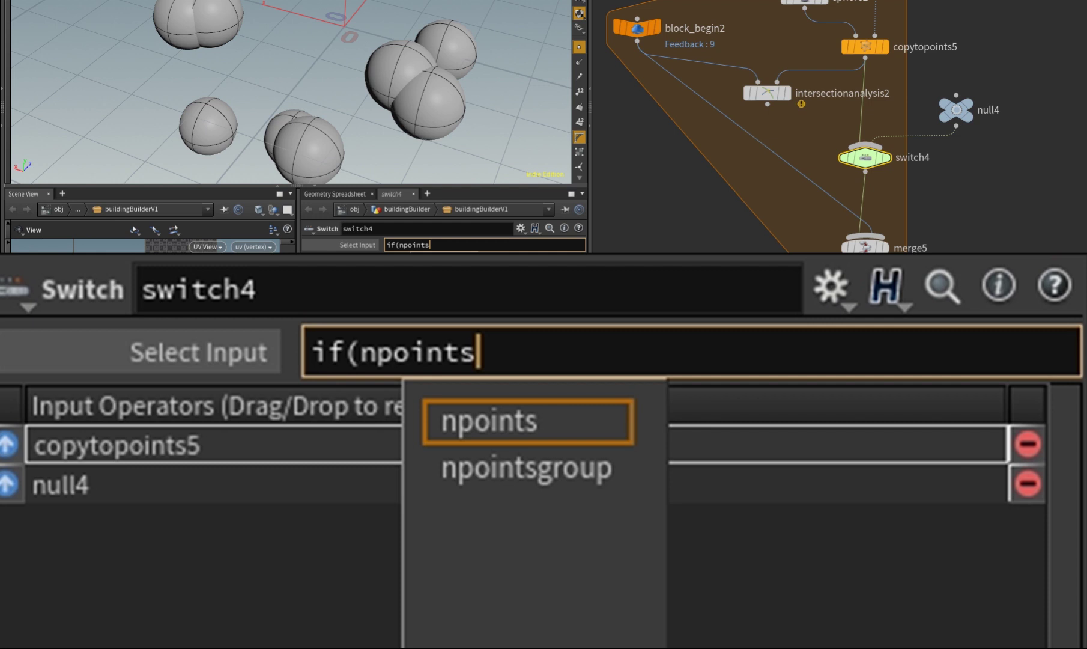
pyautogui.write('("')
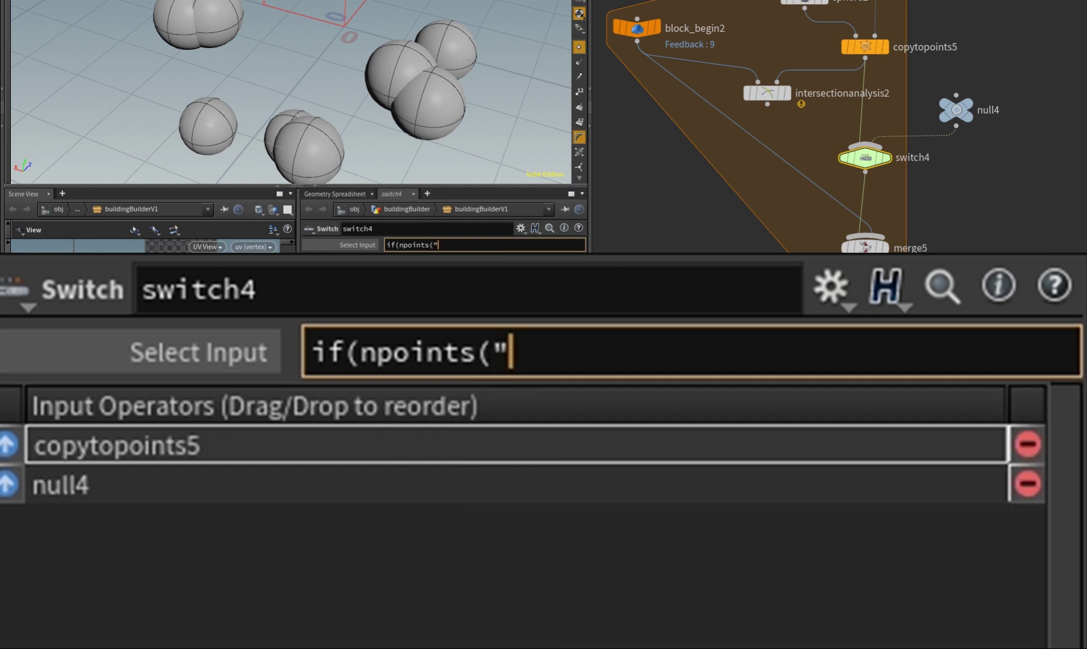
pyautogui.write('../')
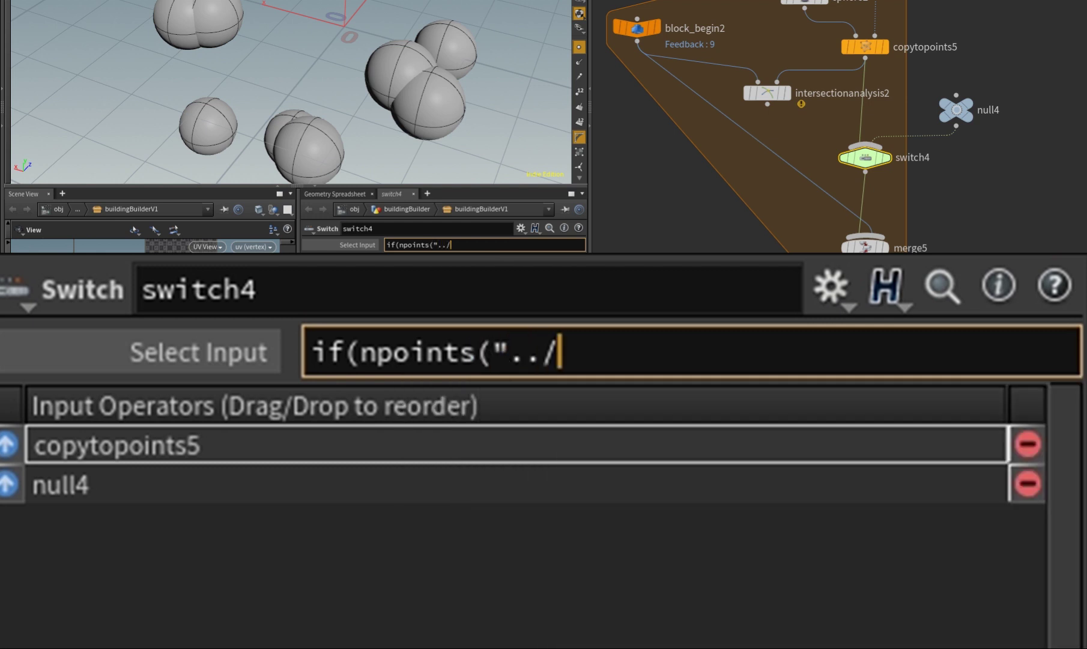
pyautogui.write('in')
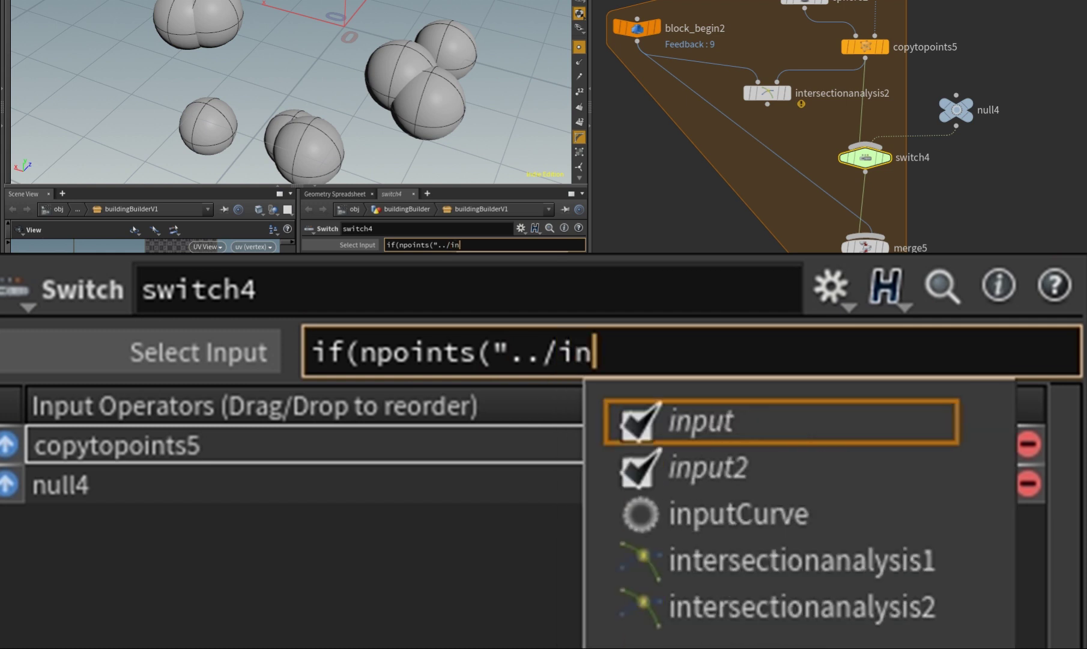
pyautogui.press('Down')
pyautogui.press('Down')
pyautogui.press('Down')
pyautogui.press('Down')
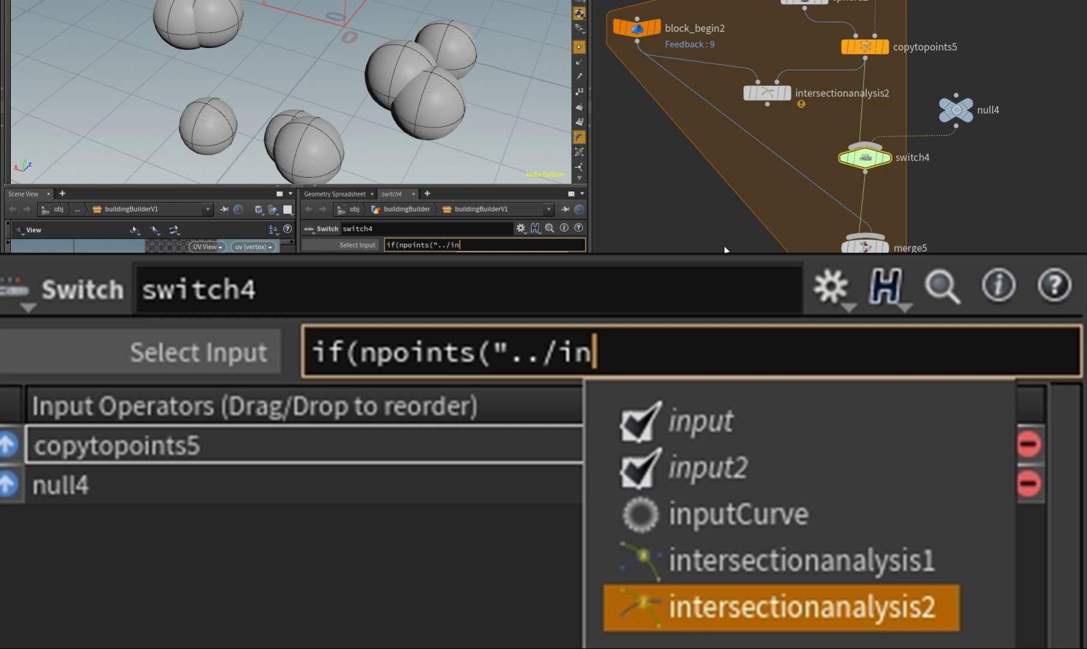
pyautogui.press('Tab')
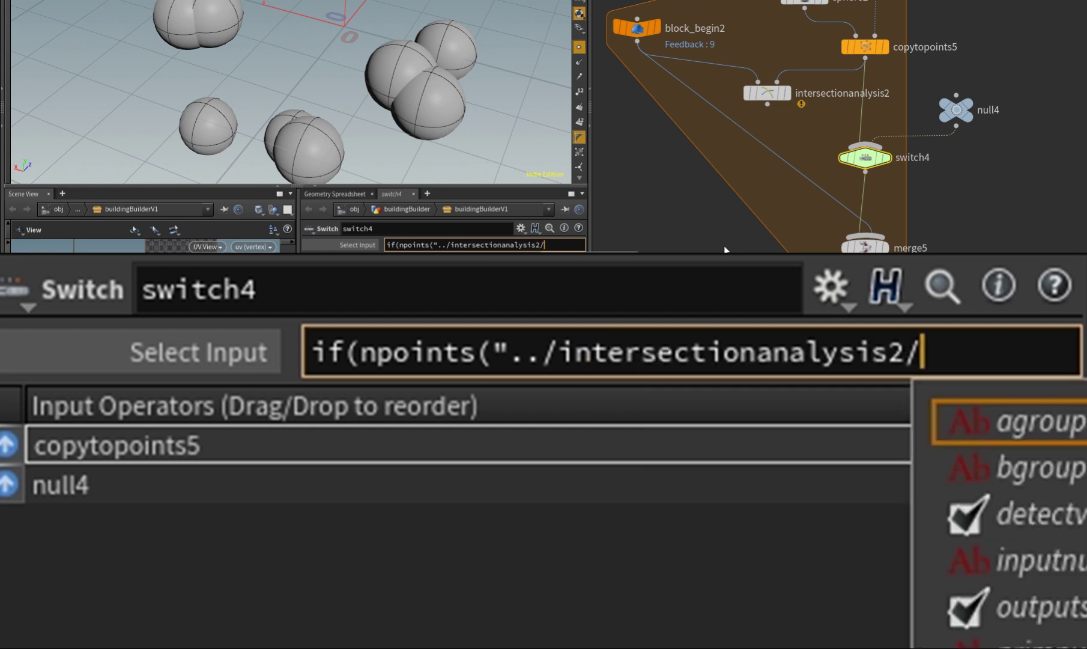
pyautogui.write('"')
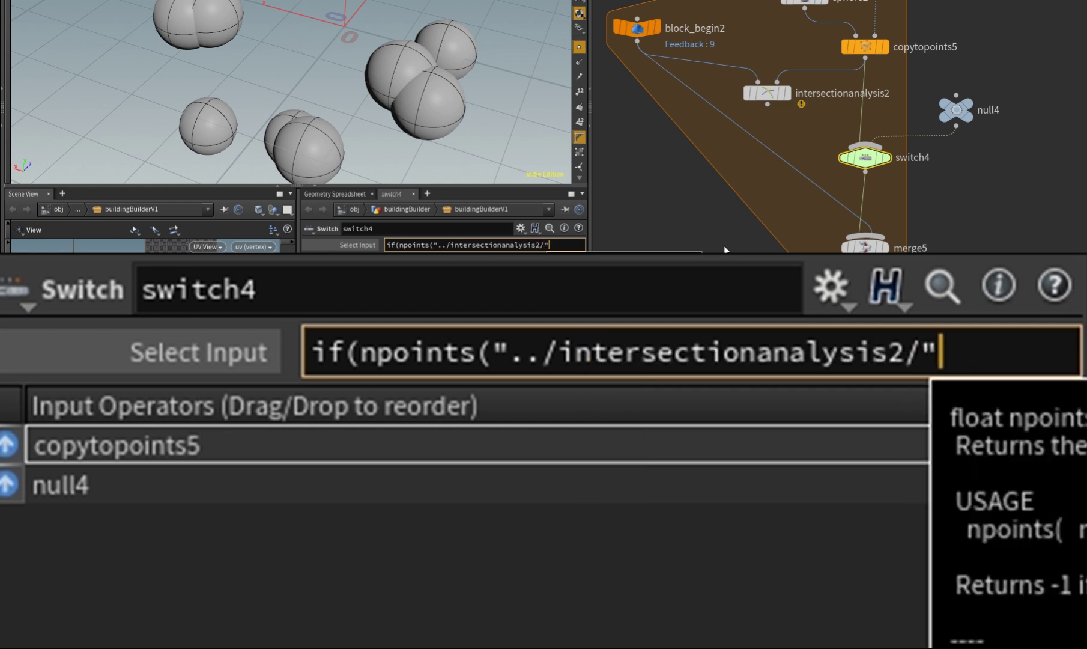
pyautogui.write(')')
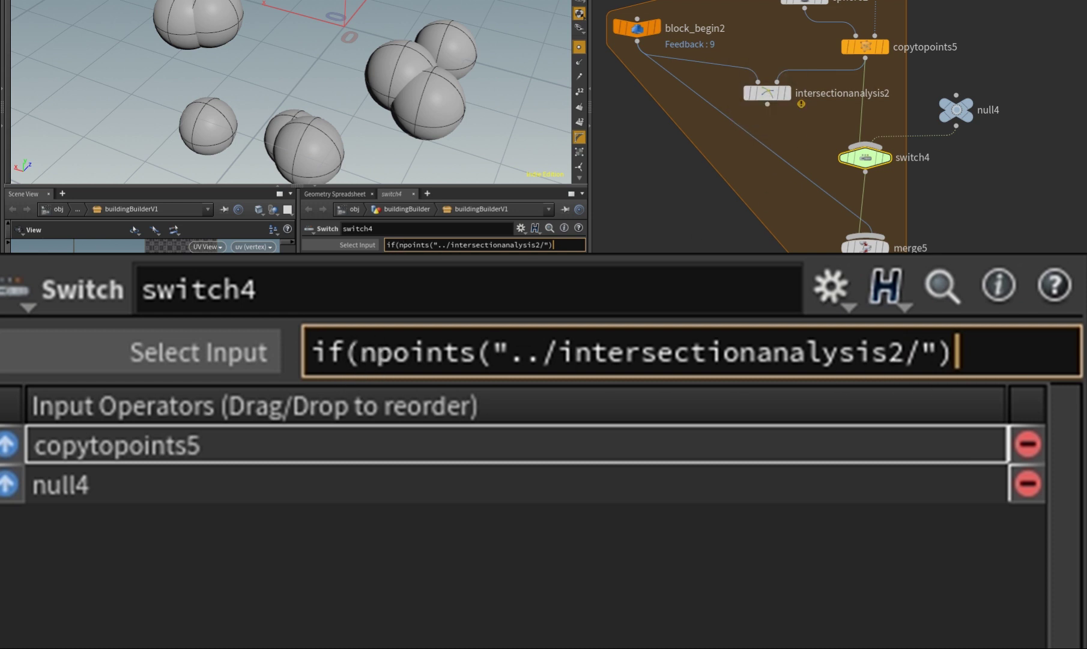
pyautogui.write('>0')
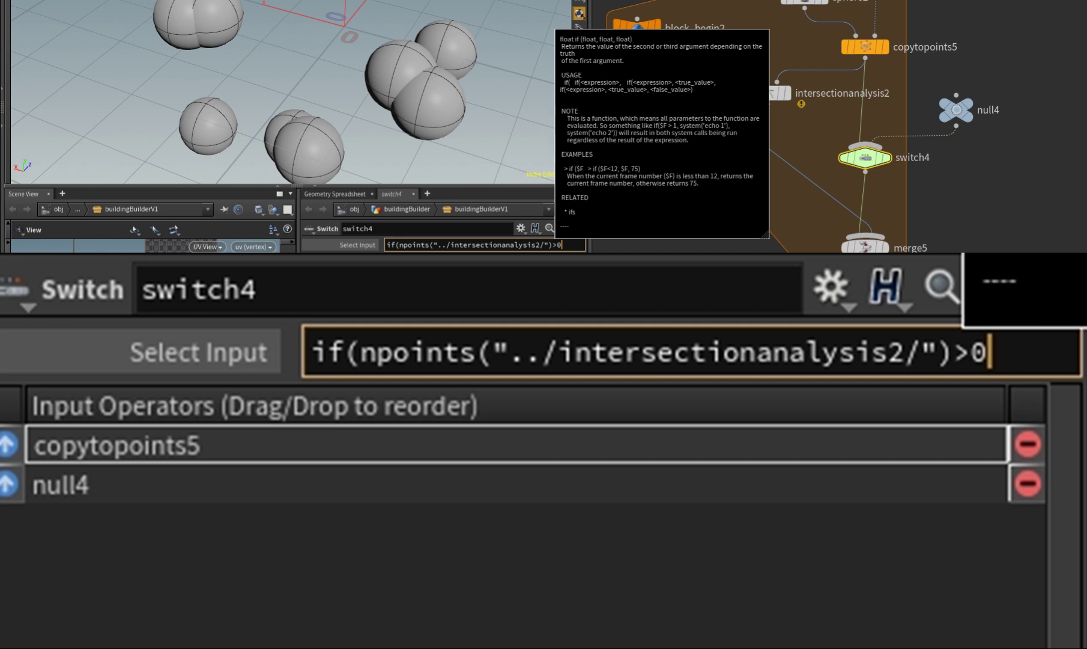
pyautogui.write(',0')
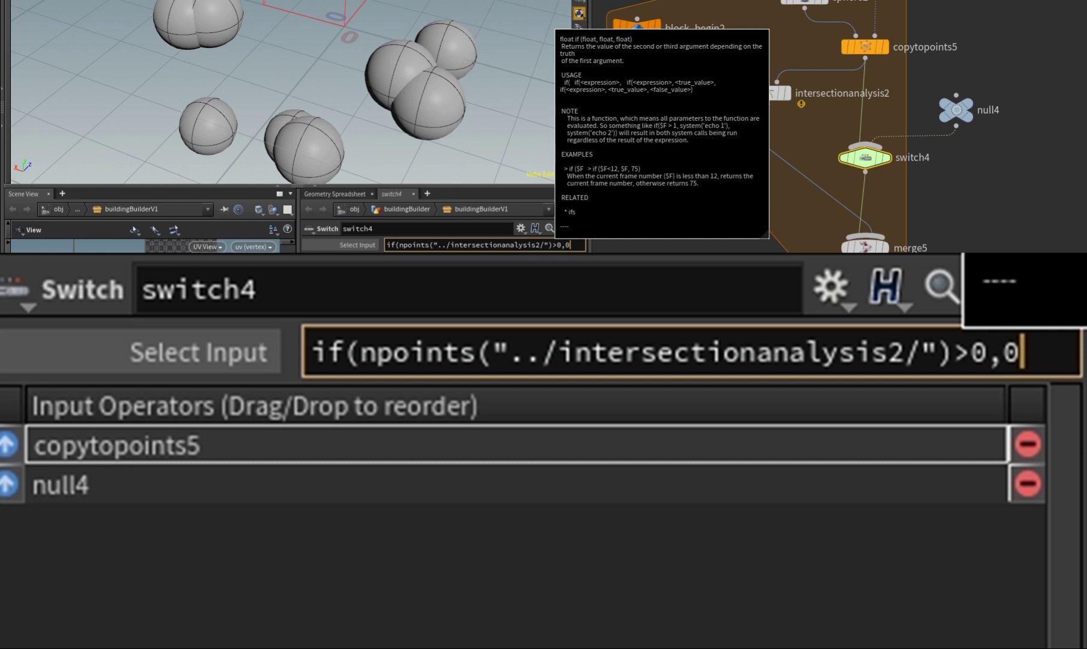
pyautogui.write(',1')
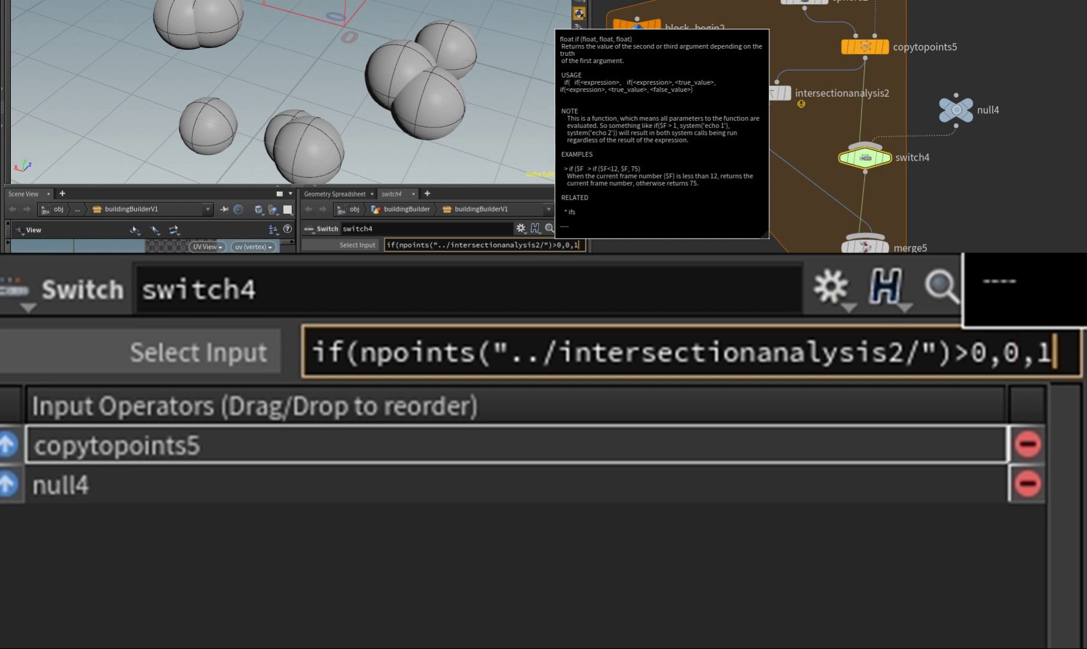
pyautogui.write(')')
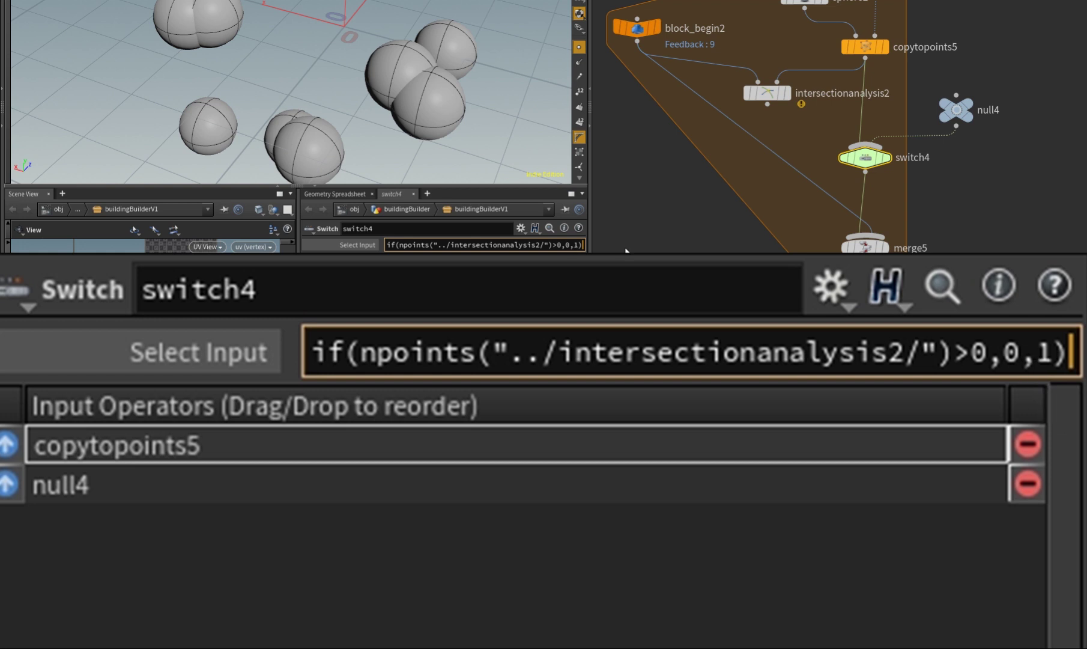
pyautogui.press('Return')
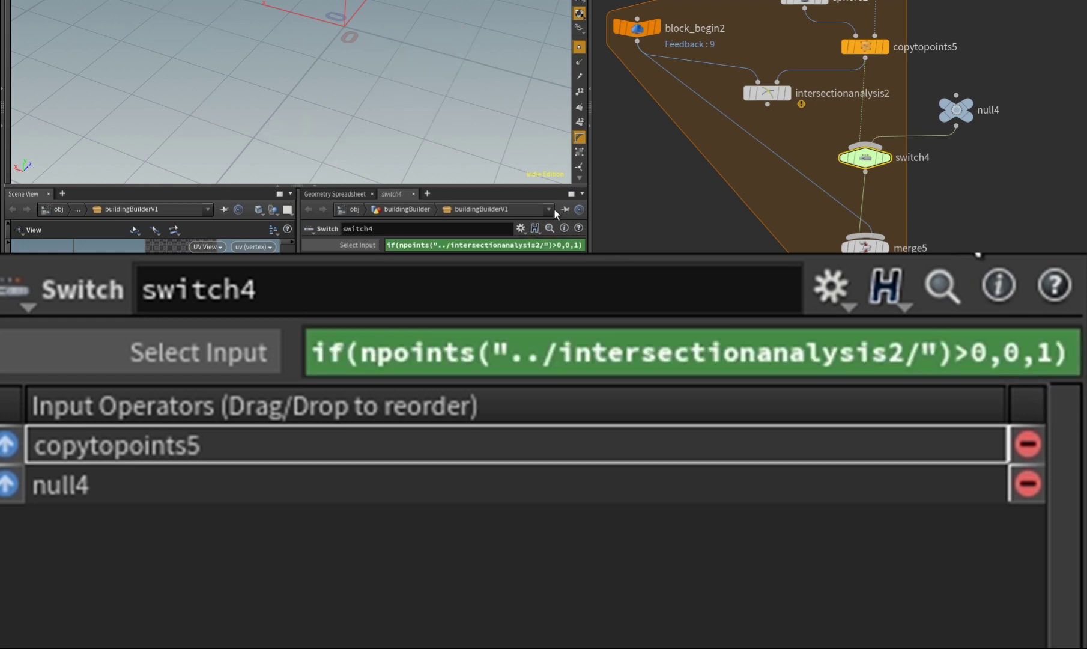
pyautogui.doubleClick(1011, 351)
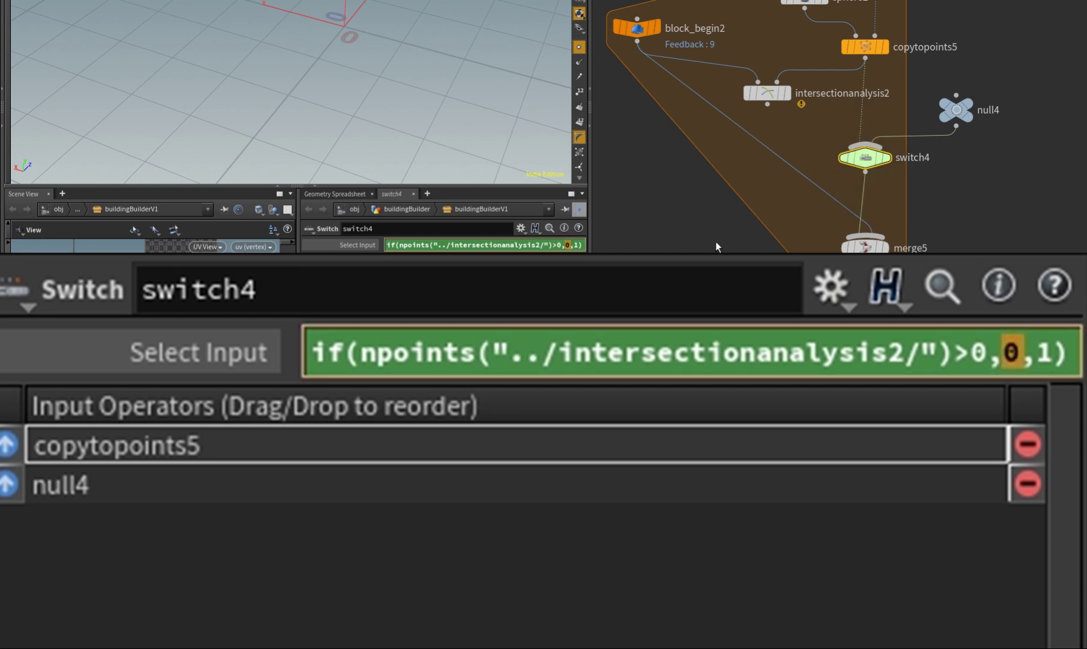
pyautogui.write('1')
pyautogui.press('Right')
pyautogui.press('Delete')
pyautogui.write('0')
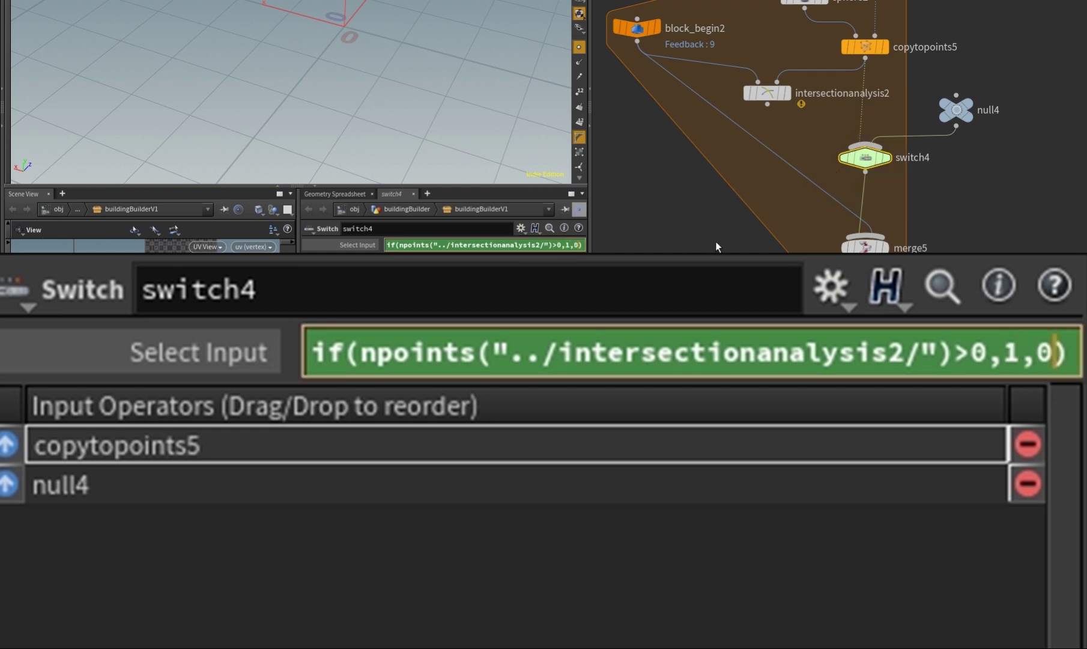
pyautogui.press('Return')
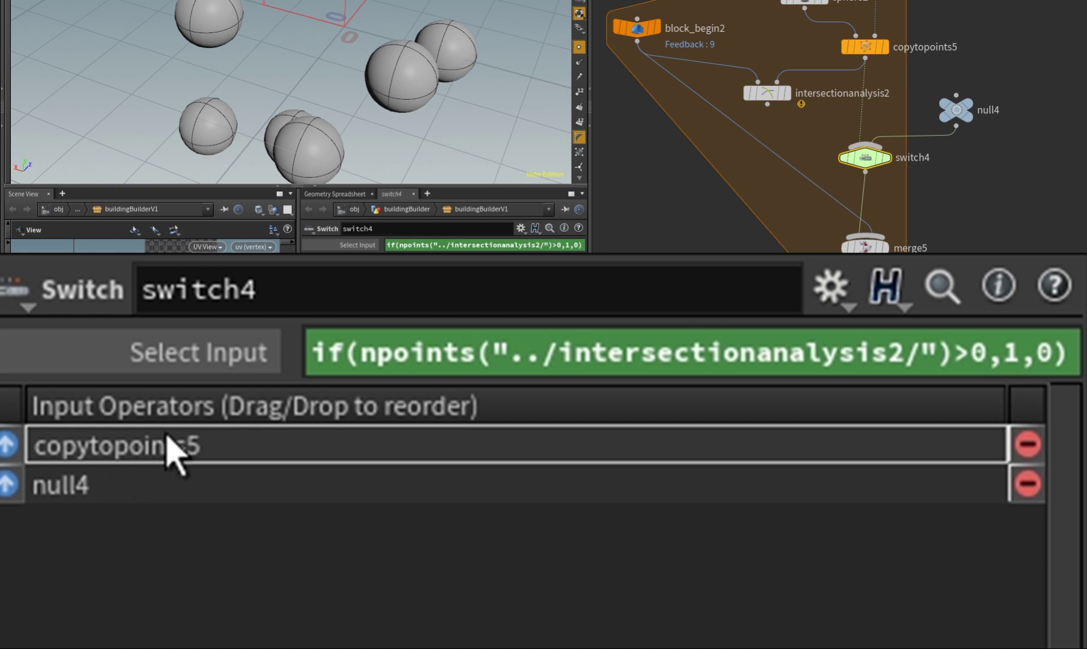
pyautogui.moveTo(98, 487); pyautogui.dragTo(115, 461)
pyautogui.click(90, 497)
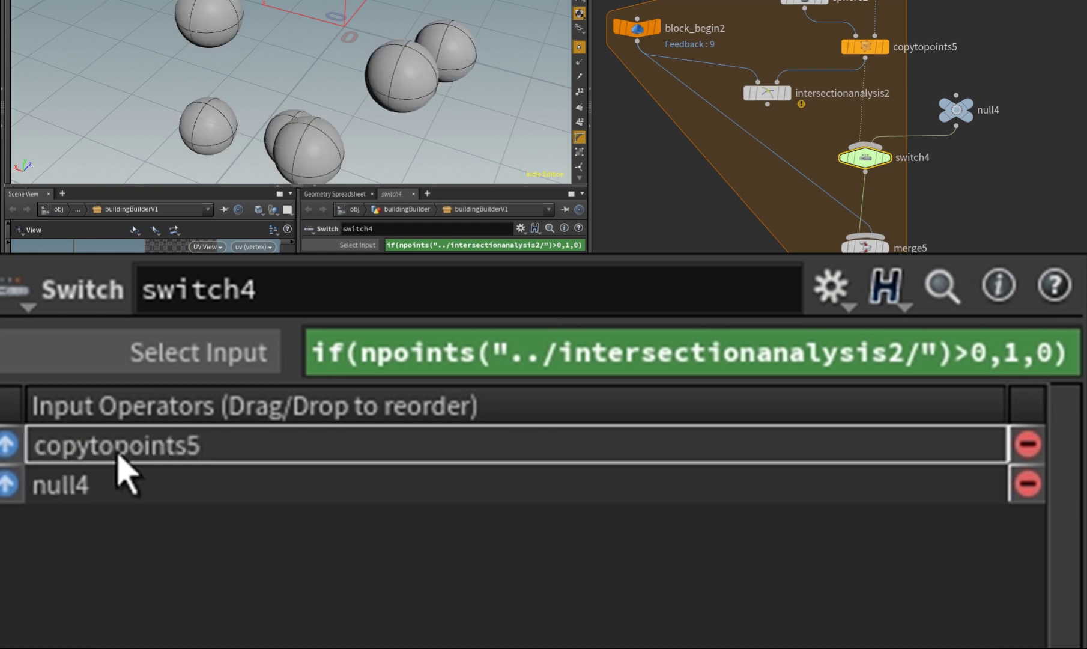
pyautogui.moveTo(477, 111); pyautogui.dragTo(434, 66)
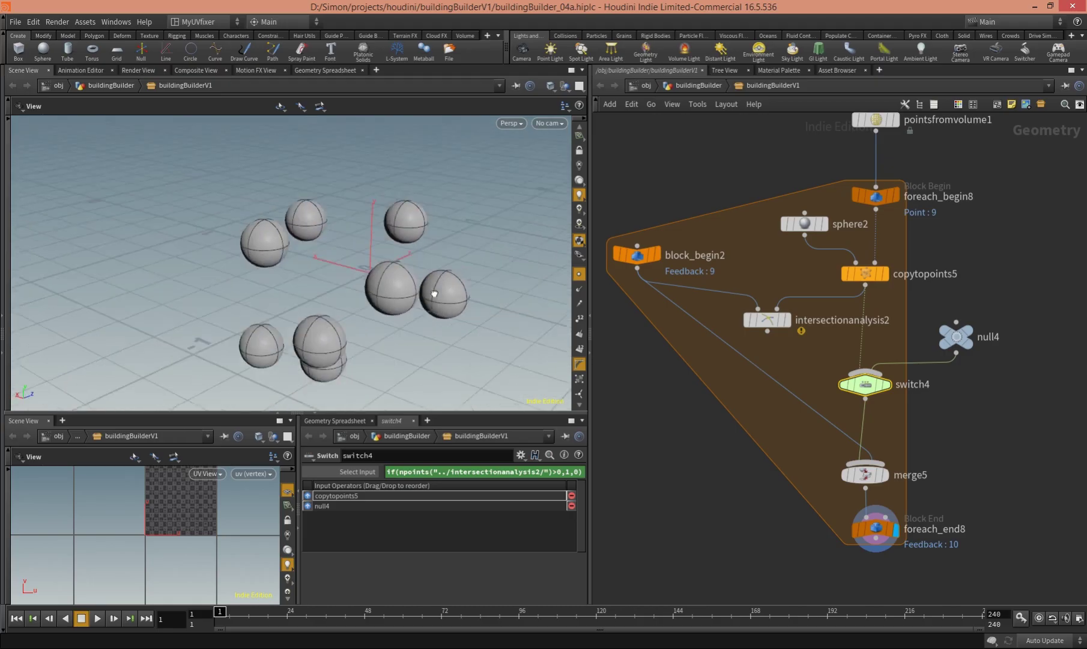
pyautogui.moveTo(434, 293); pyautogui.dragTo(456, 297)
pyautogui.moveTo(875, 395)
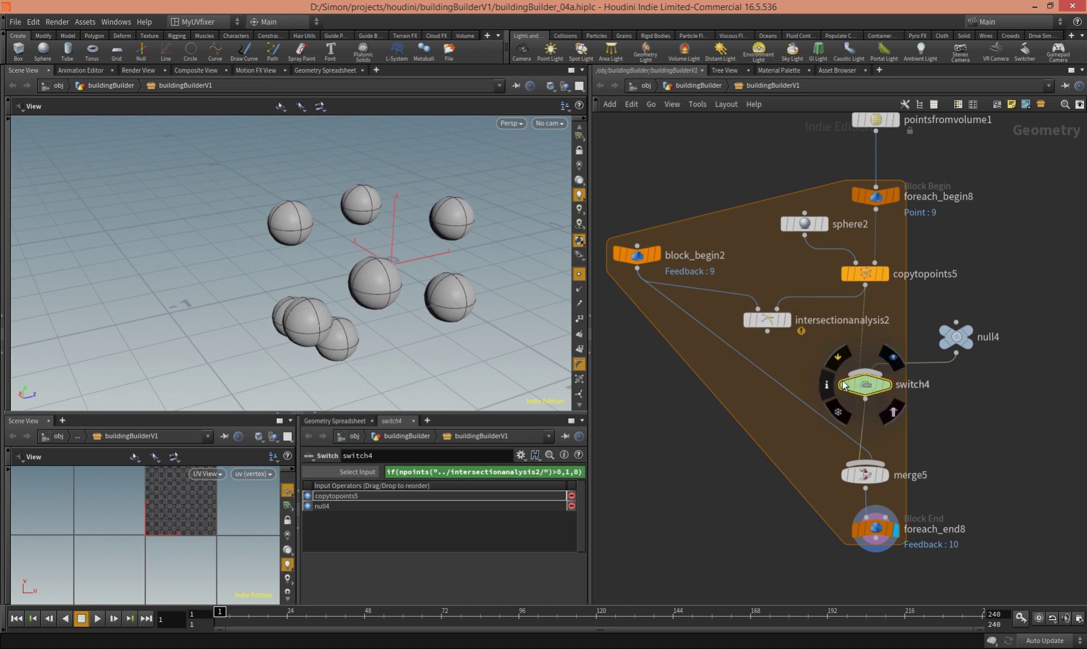
pyautogui.click(849, 377)
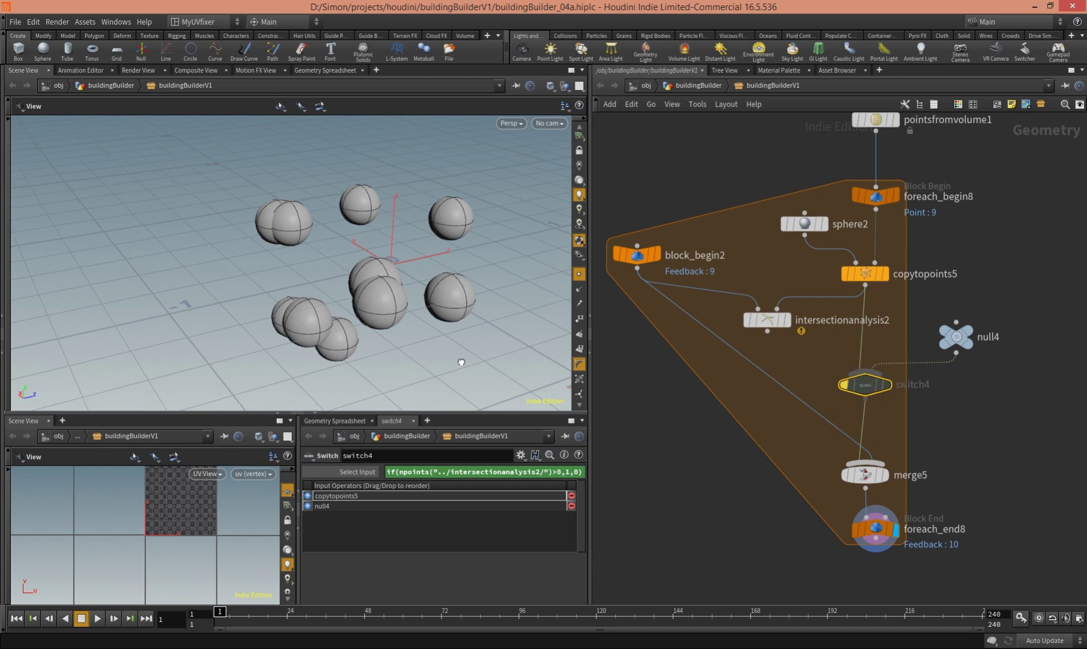
pyautogui.moveTo(458, 360); pyautogui.dragTo(533, 348)
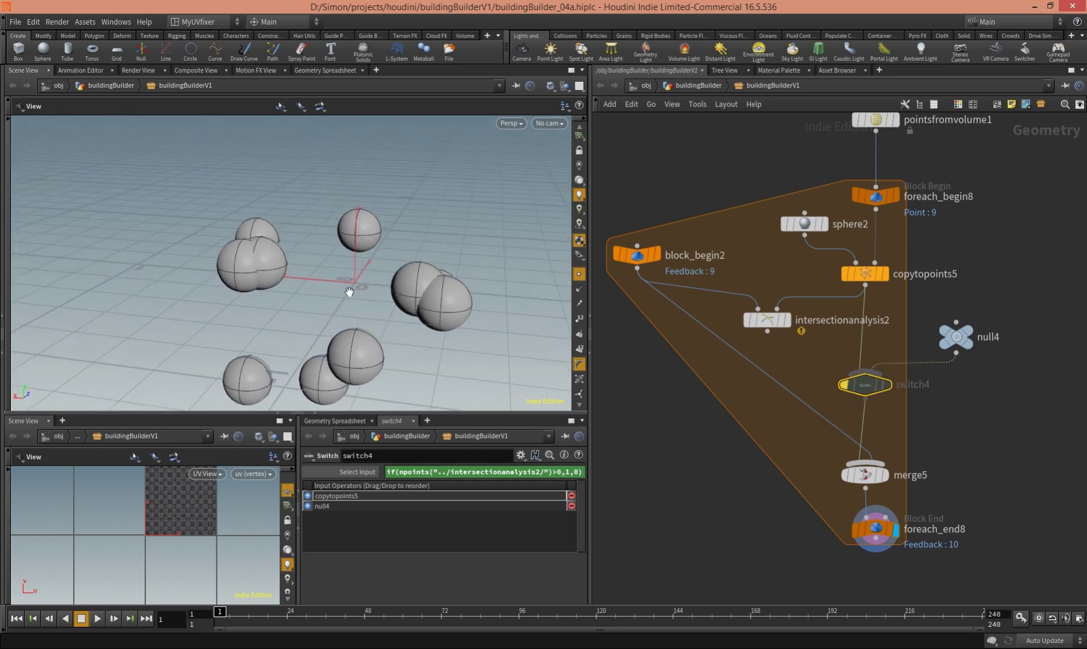
pyautogui.moveTo(349, 292); pyautogui.dragTo(430, 330)
pyautogui.moveTo(856, 388)
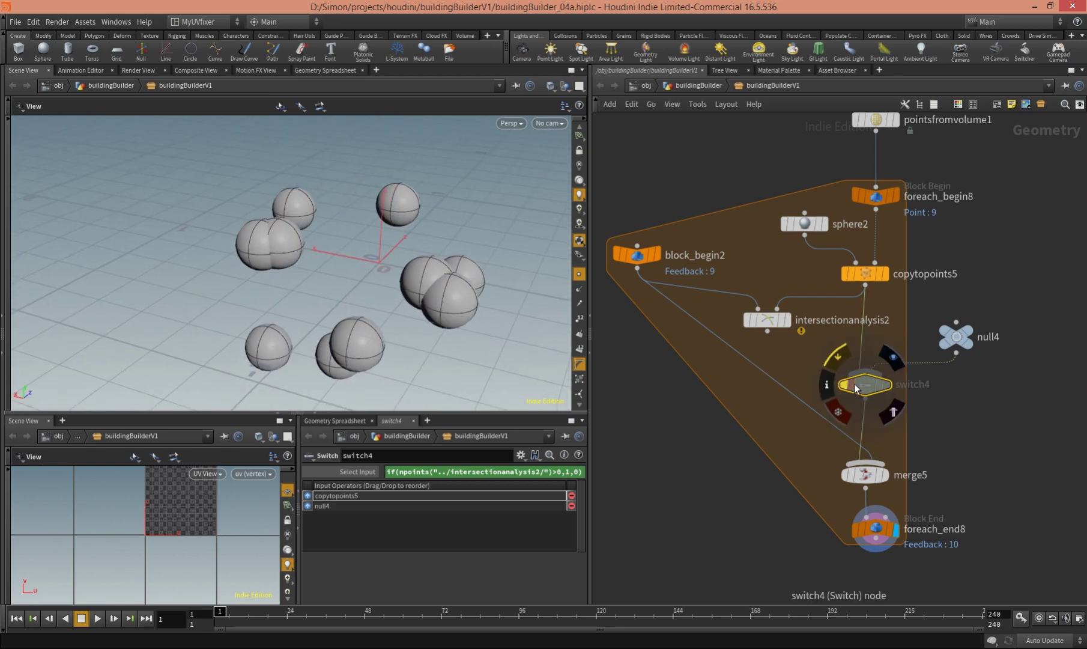
pyautogui.click(840, 356)
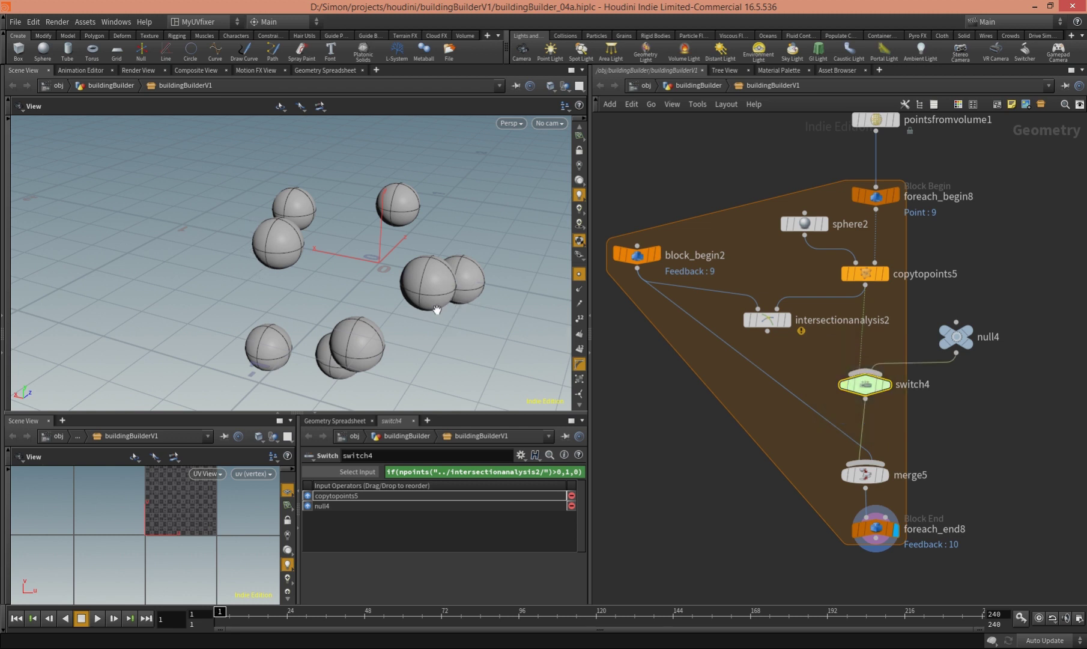
pyautogui.moveTo(485, 327); pyautogui.dragTo(443, 279)
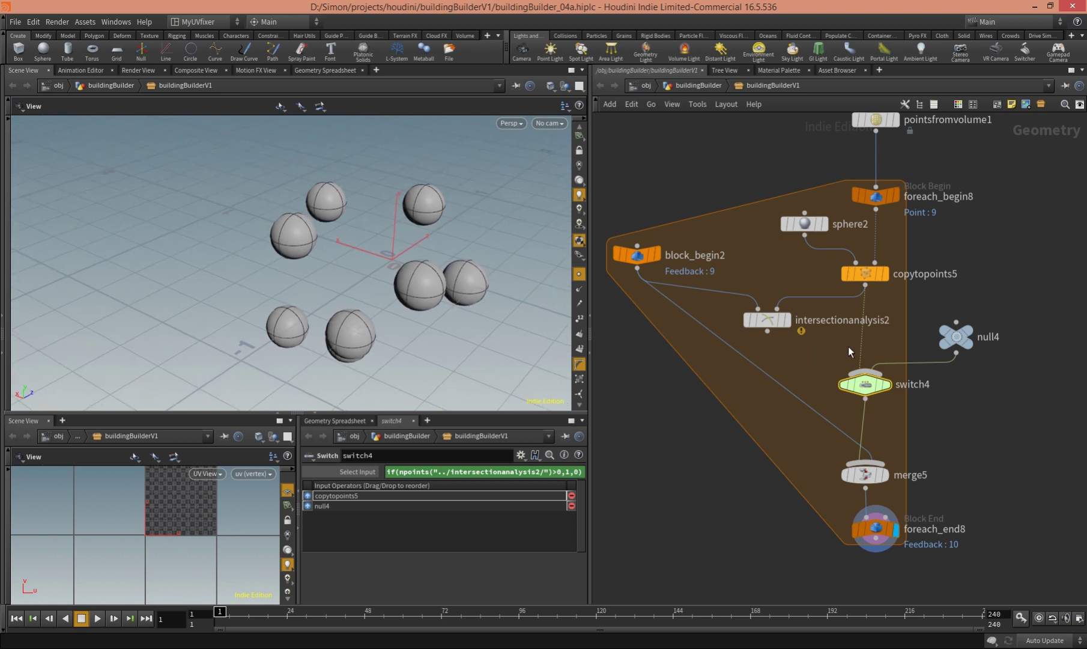
pyautogui.scroll(2, 943, 327)
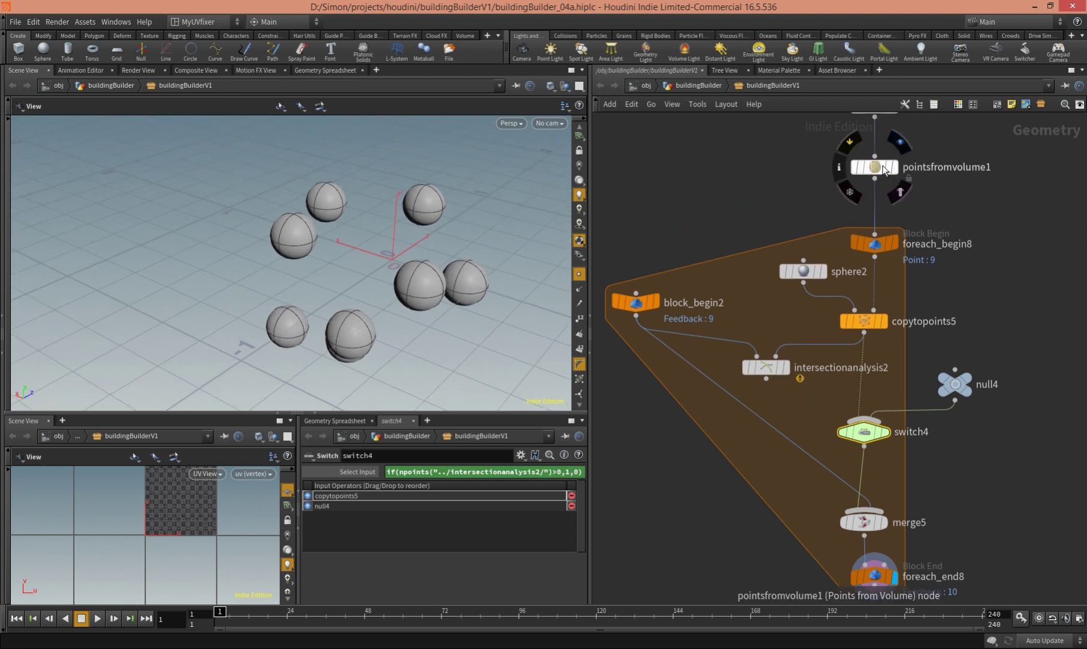
# Step: Set pointsfromvolume1's Point Separation to 0.2
pyautogui.scroll(2, 950, 230)
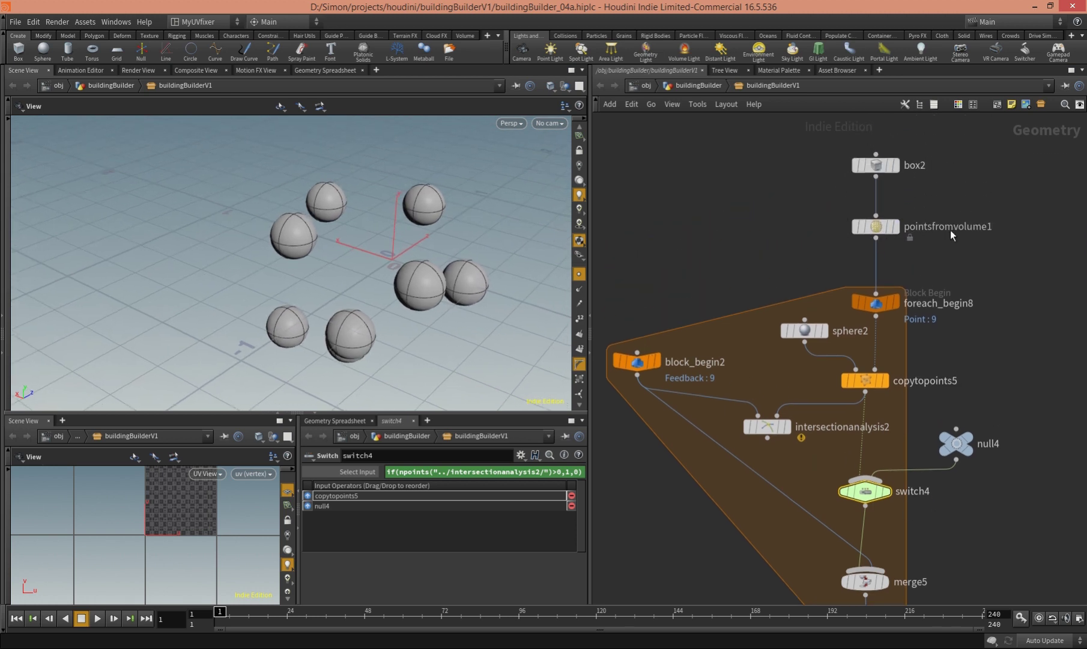
pyautogui.click(877, 232)
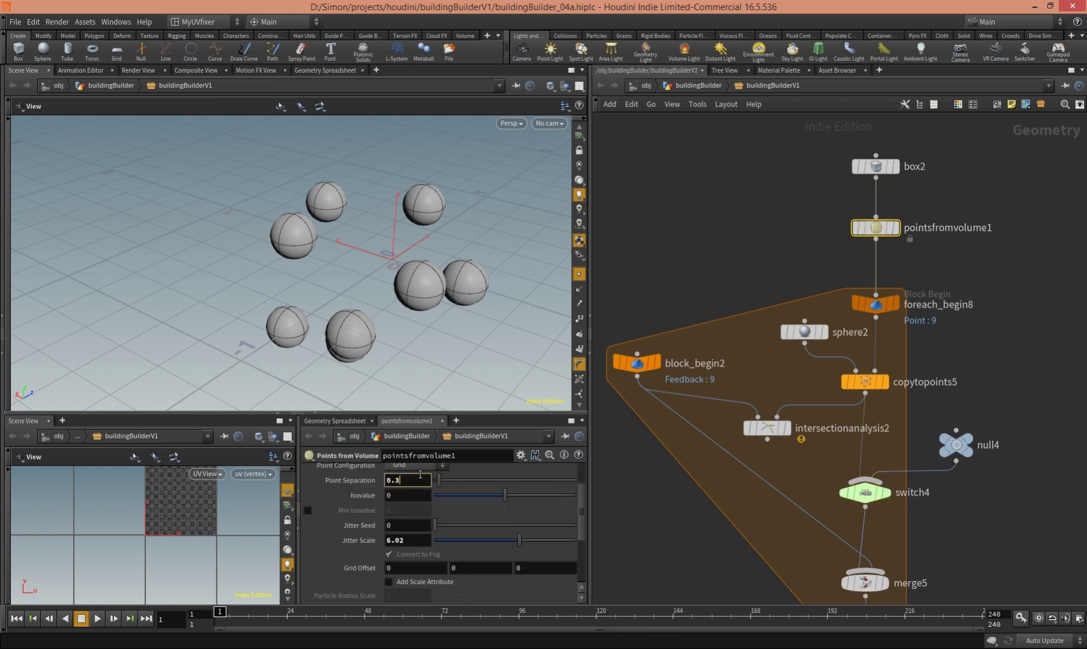
pyautogui.click(421, 475)
pyautogui.write('0.2')
pyautogui.press('Return')
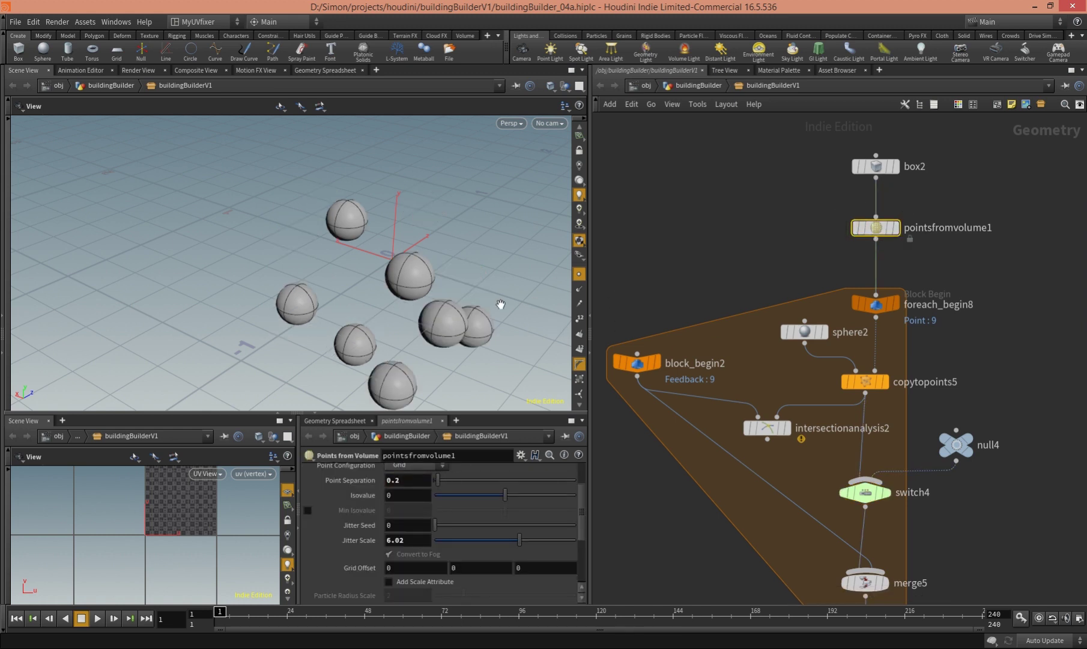
# Step: Bypass switch4 again and bring box2 back into view
pyautogui.moveTo(822, 307); pyautogui.dragTo(826, 246, button='middle')
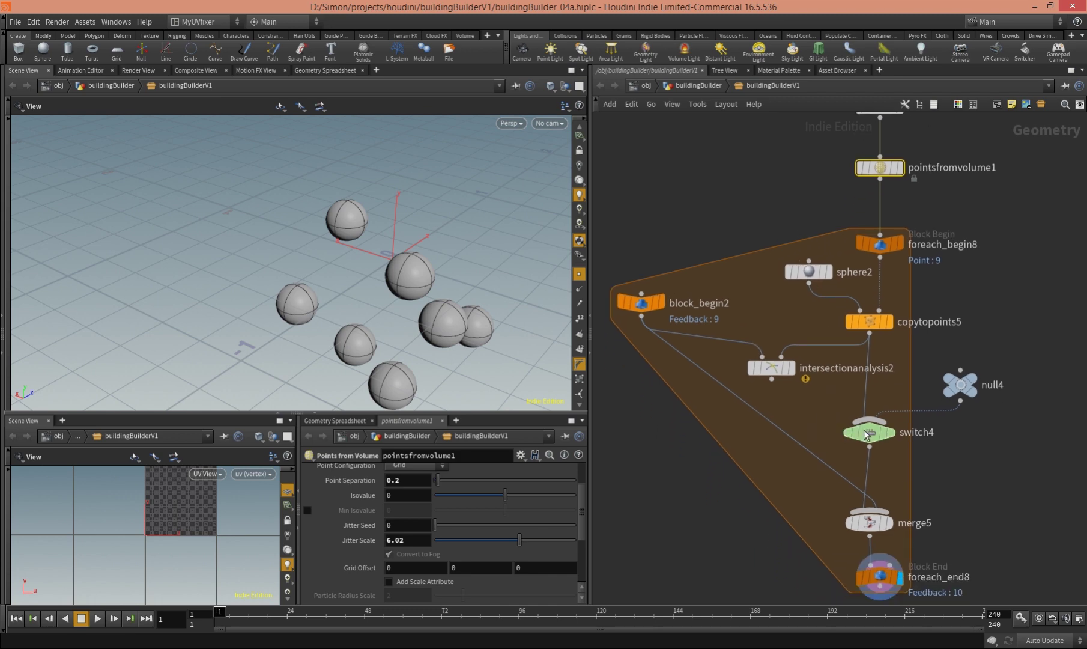
pyautogui.click(848, 432)
pyautogui.moveTo(425, 357); pyautogui.dragTo(444, 245)
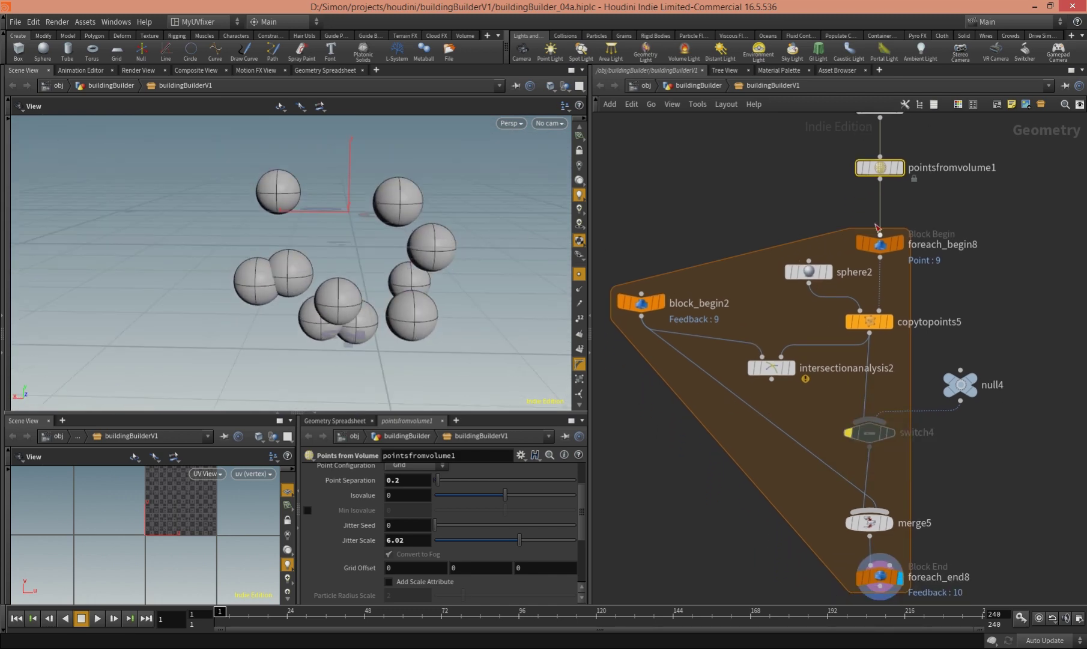
pyautogui.moveTo(877, 226); pyautogui.dragTo(872, 268, button='middle')
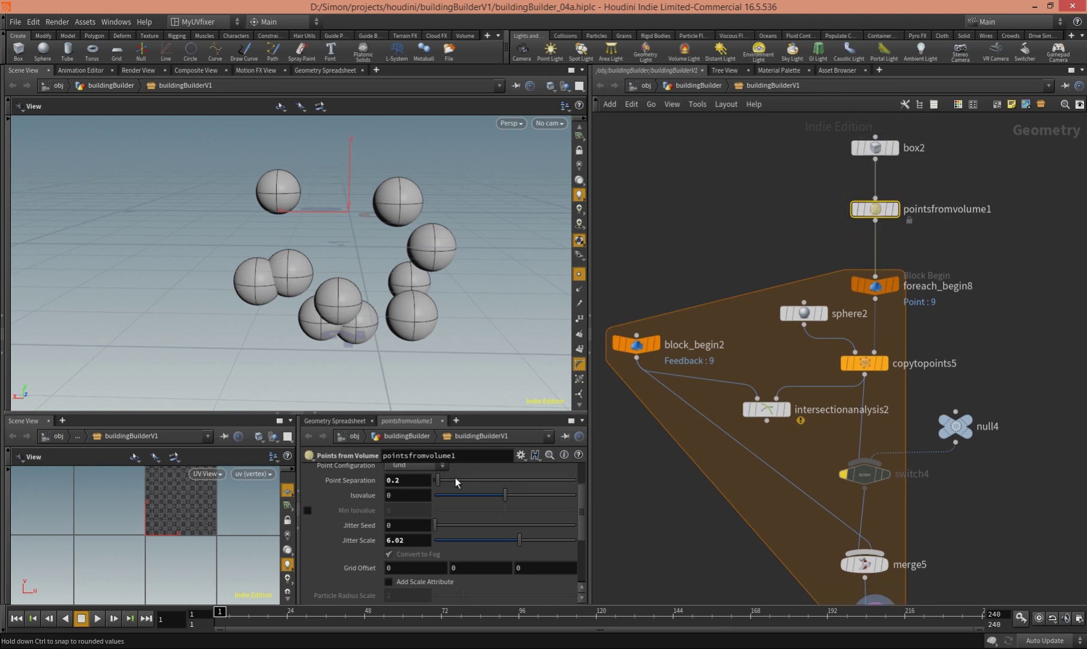
# Step: Lower Point Separation to 0.15 and display pointsfromvolume1's points in the viewport
pyautogui.write('5')
pyautogui.press('Return')
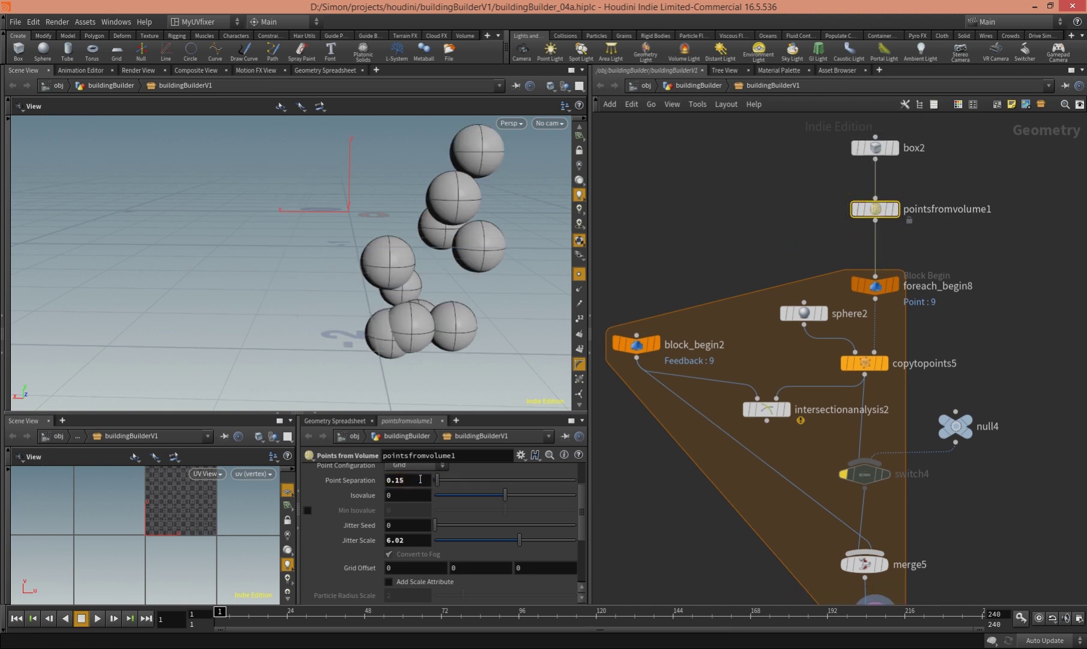
pyautogui.moveTo(511, 381); pyautogui.dragTo(530, 309)
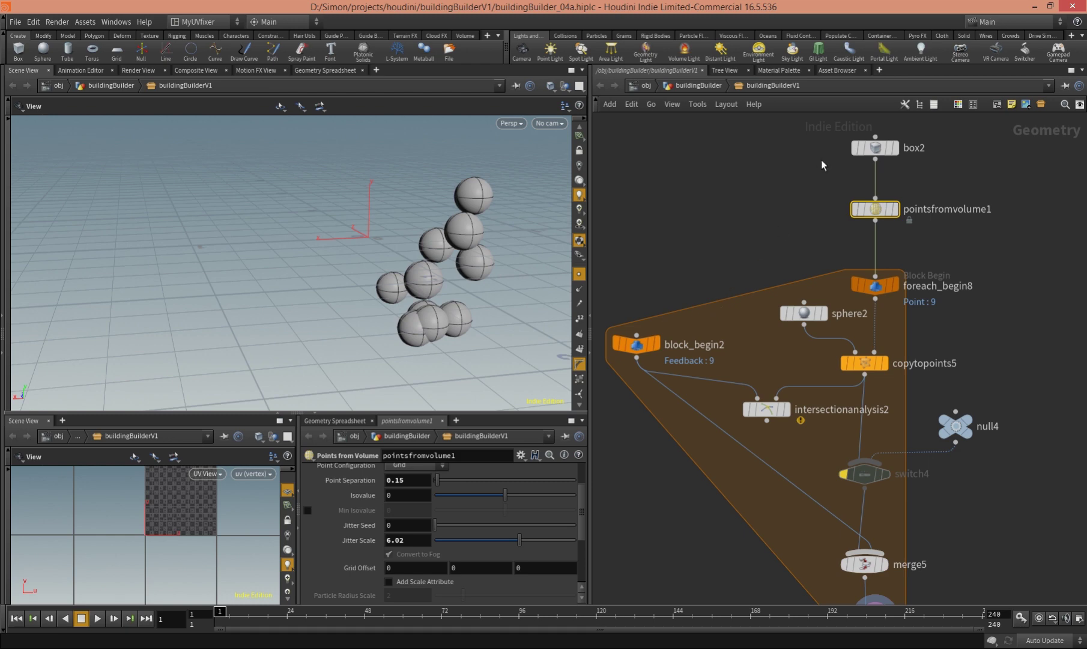
pyautogui.click(881, 208)
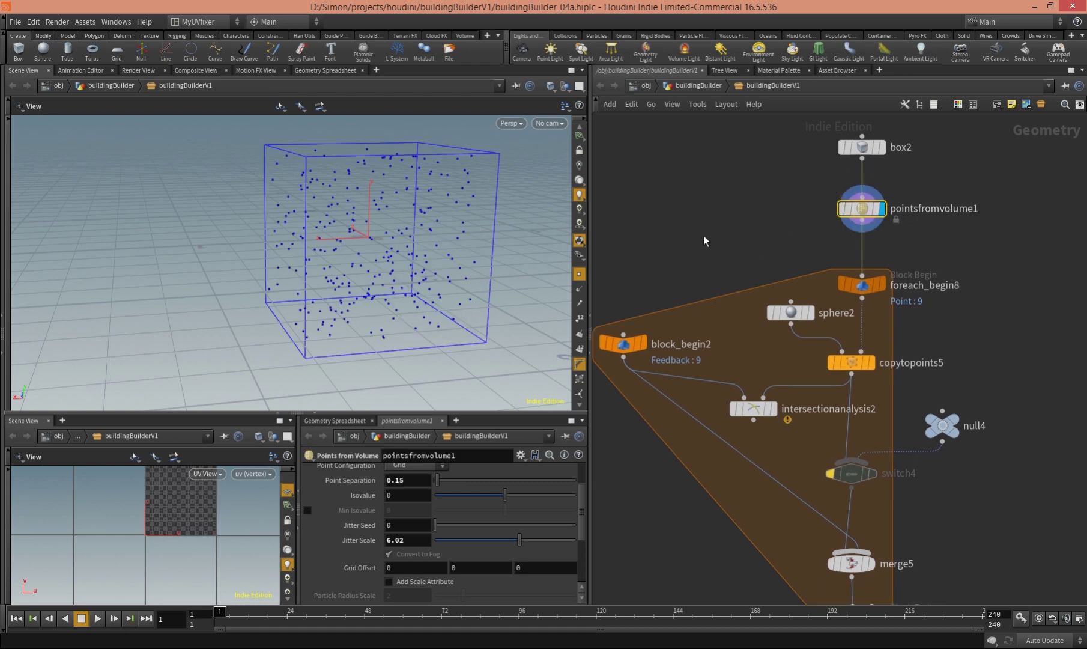
pyautogui.moveTo(442, 237); pyautogui.dragTo(559, 252)
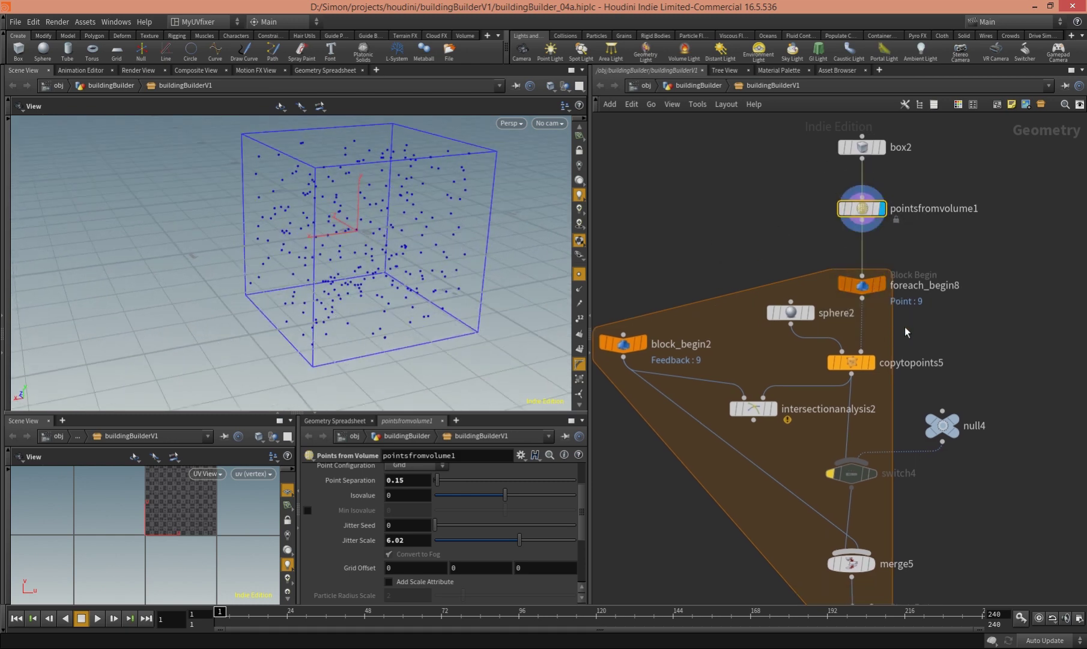
pyautogui.moveTo(900, 376); pyautogui.dragTo(895, 315, button='middle')
# Step: Display foreach_end8's loop output of separate spheres in the viewport
pyautogui.click(878, 557)
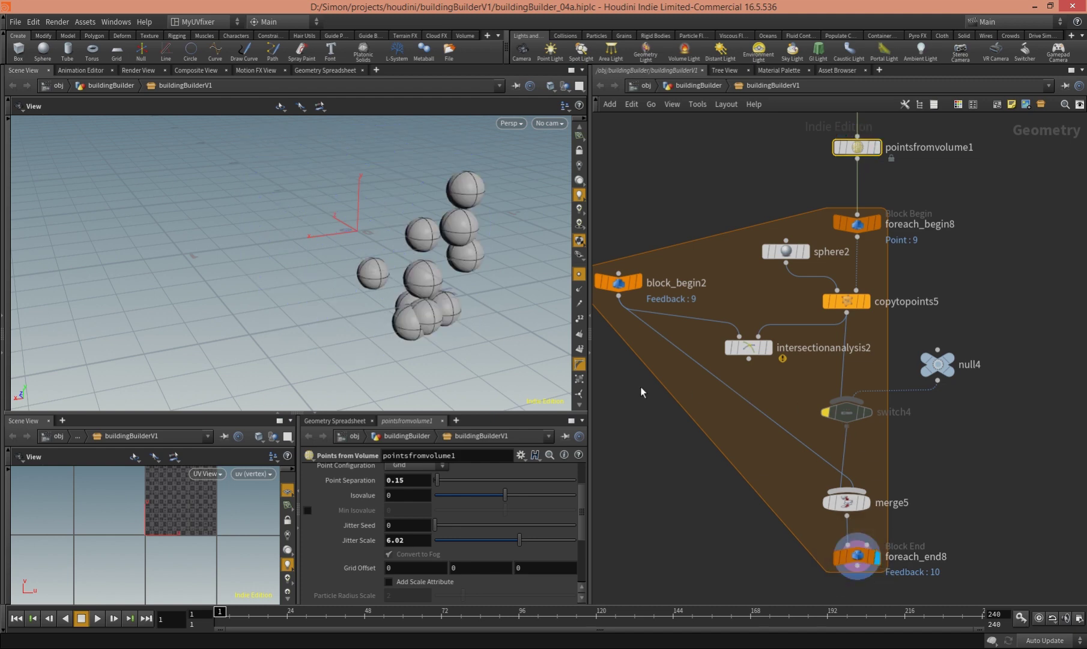
pyautogui.moveTo(439, 344)
pyautogui.mouseDown()
pyautogui.moveTo(505, 332)
pyautogui.moveTo(454, 333)
pyautogui.mouseUp()
pyautogui.moveTo(813, 386)
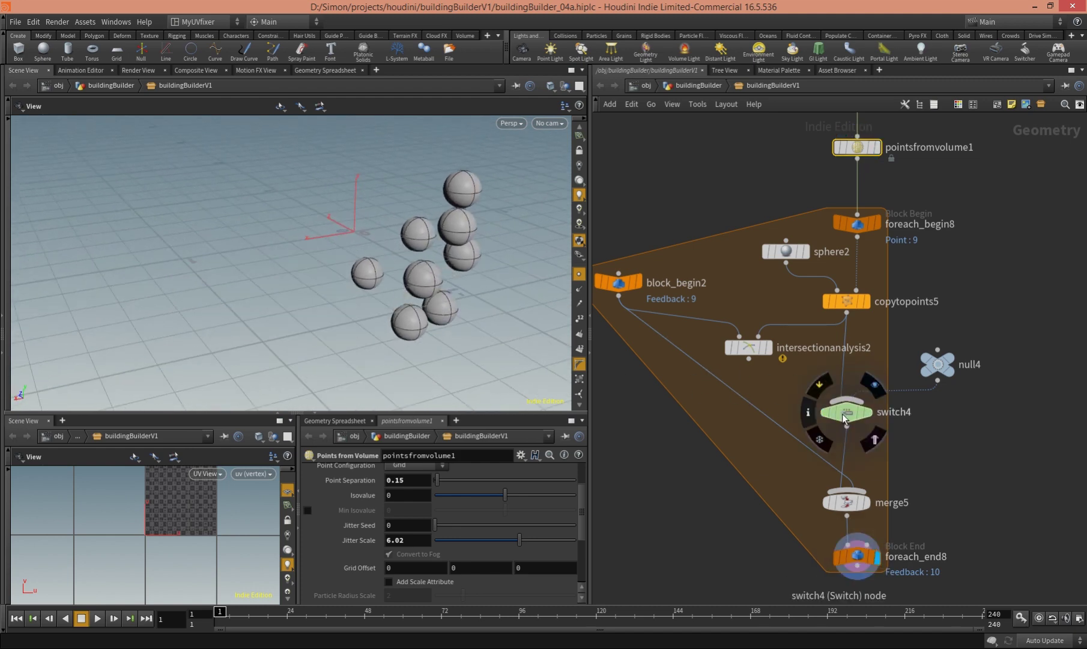
pyautogui.moveTo(946, 314); pyautogui.dragTo(975, 326, button='middle')
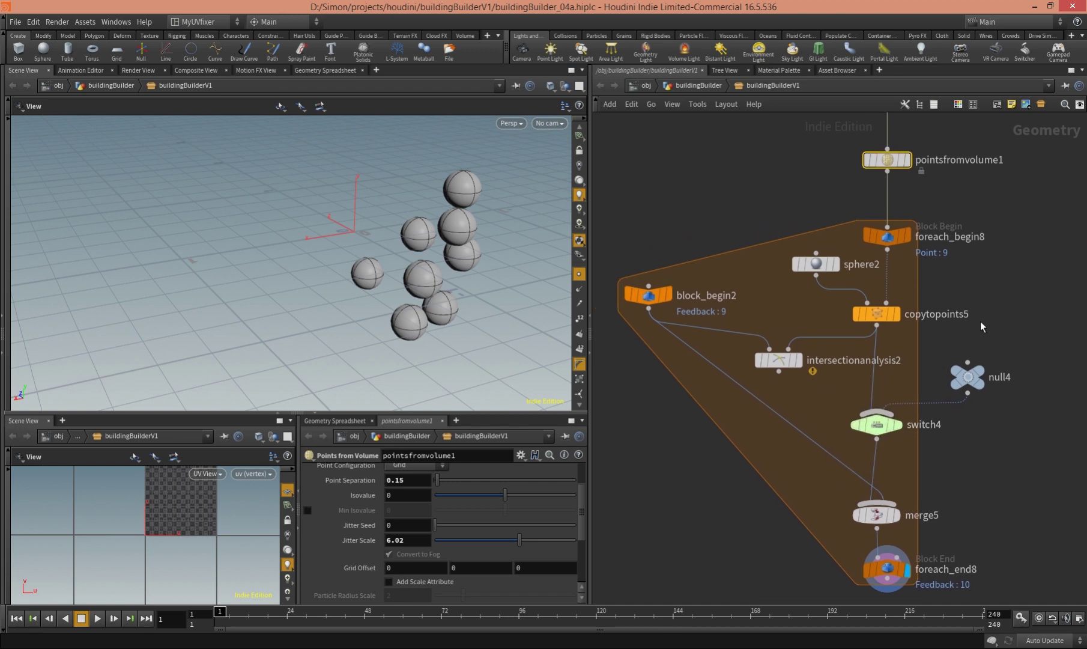
# Step: Inspect pointsfromvolume1's points, then select and display foreach_end8's final spheres again
pyautogui.click(889, 237)
pyautogui.click(887, 159)
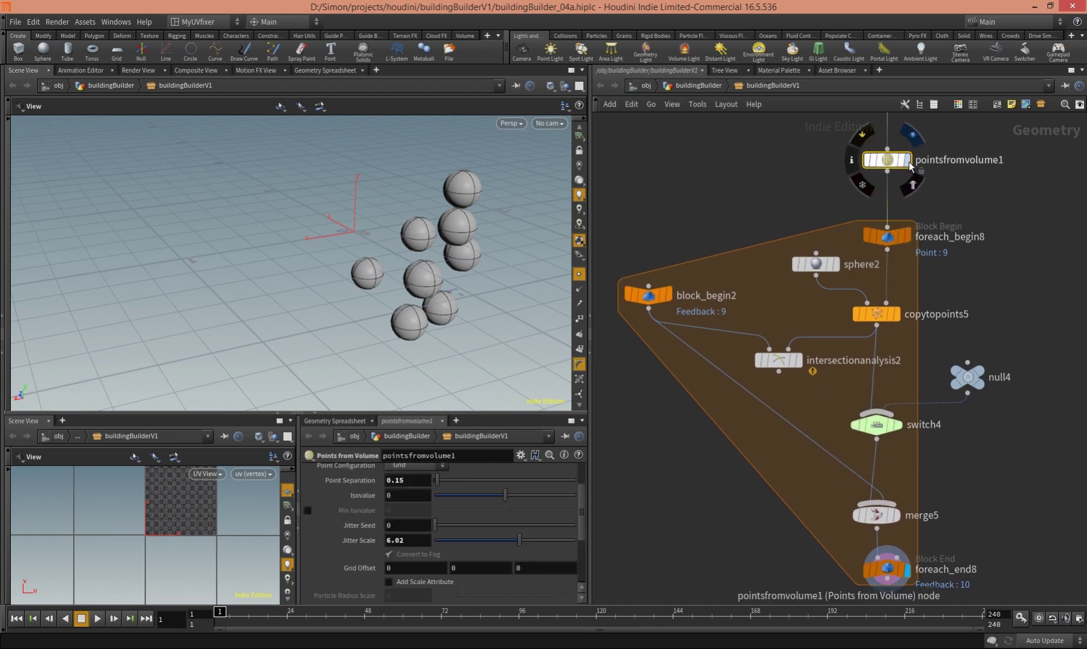
pyautogui.click(907, 159)
pyautogui.moveTo(477, 256)
pyautogui.mouseDown()
pyautogui.moveTo(439, 229)
pyautogui.moveTo(461, 258)
pyautogui.mouseUp()
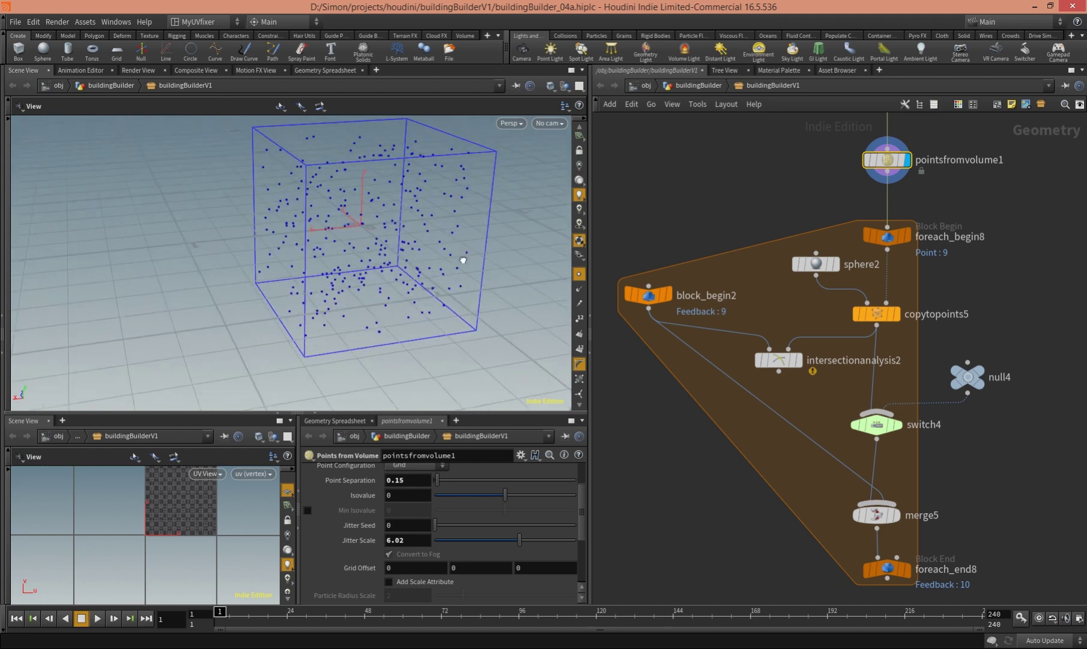
pyautogui.moveTo(873, 283)
pyautogui.mouseDown(button='middle')
pyautogui.moveTo(874, 322)
pyautogui.moveTo(884, 264)
pyautogui.mouseUp(button='middle')
pyautogui.scroll(-1, 874, 294)
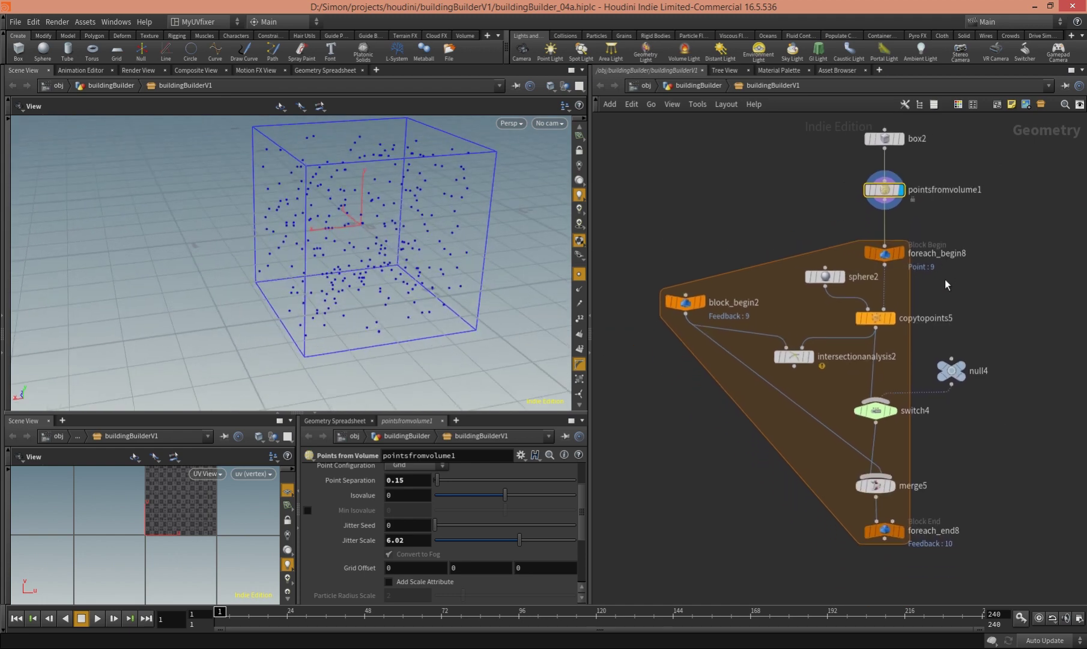
pyautogui.scroll(1, 945, 291)
pyautogui.click(875, 572)
pyautogui.click(893, 574)
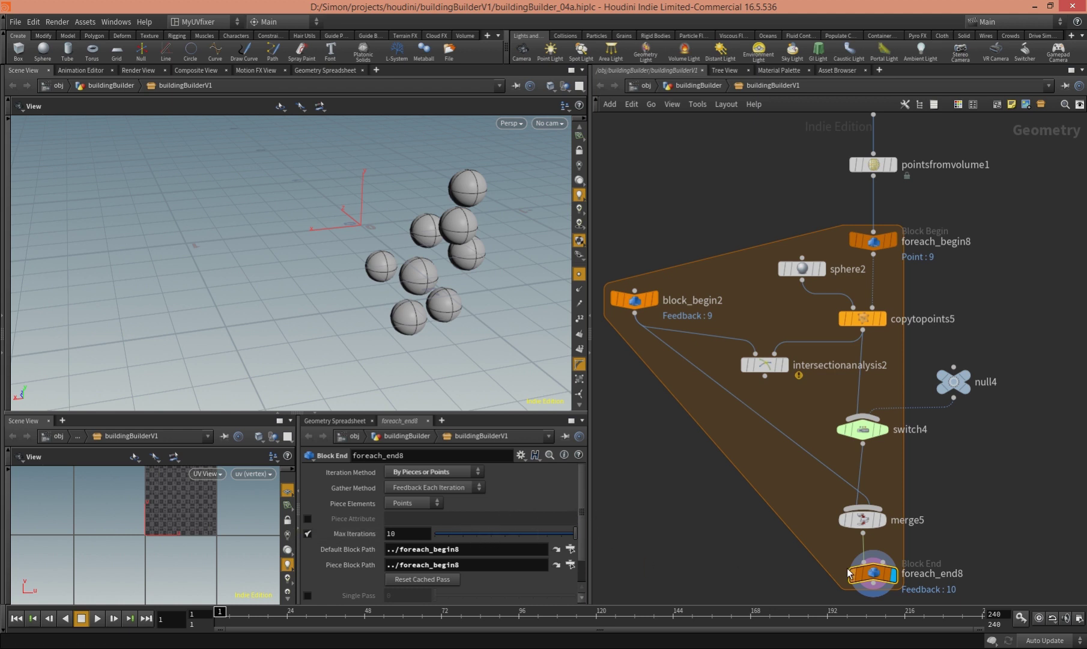
# Step: Remove the 10-iteration cap on the loop, filling the volume with spheres
pyautogui.click(310, 535)
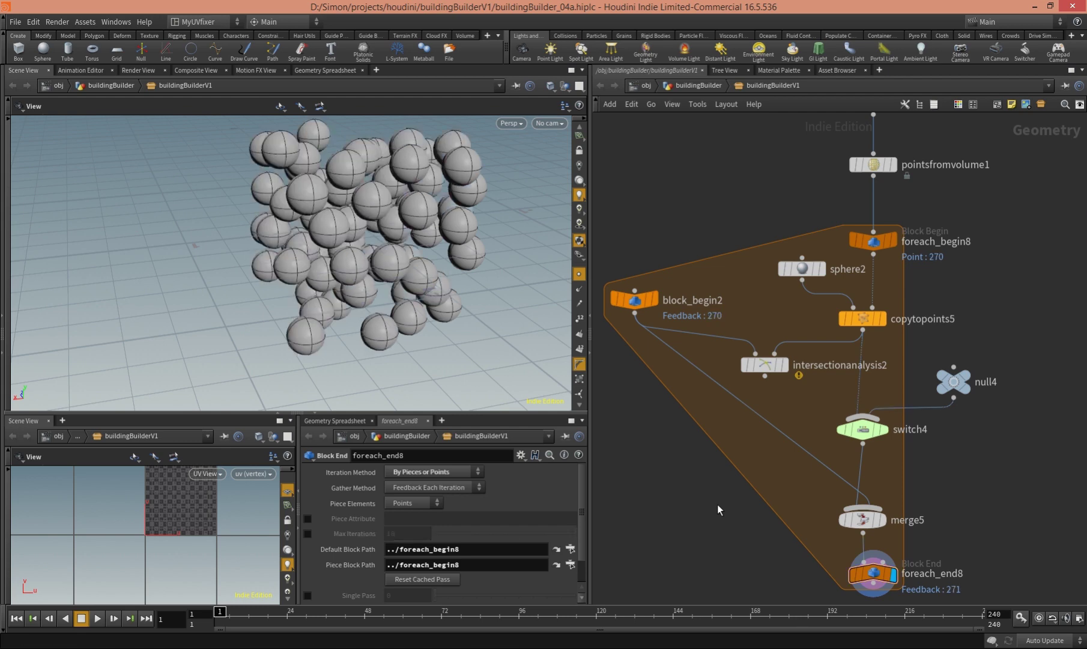
pyautogui.moveTo(437, 334)
pyautogui.keyDown('alt'); pyautogui.mouseDown()
pyautogui.moveTo(478, 296)
pyautogui.moveTo(439, 341)
pyautogui.mouseUp(); pyautogui.keyUp('alt')
pyautogui.keyDown('alt'); pyautogui.moveTo(472, 290); pyautogui.dragTo(431, 302); pyautogui.keyUp('alt')
# Step: Set pointsfromvolume1's Point Separation to 0.3
pyautogui.moveTo(952, 237); pyautogui.dragTo(929, 280, button='middle')
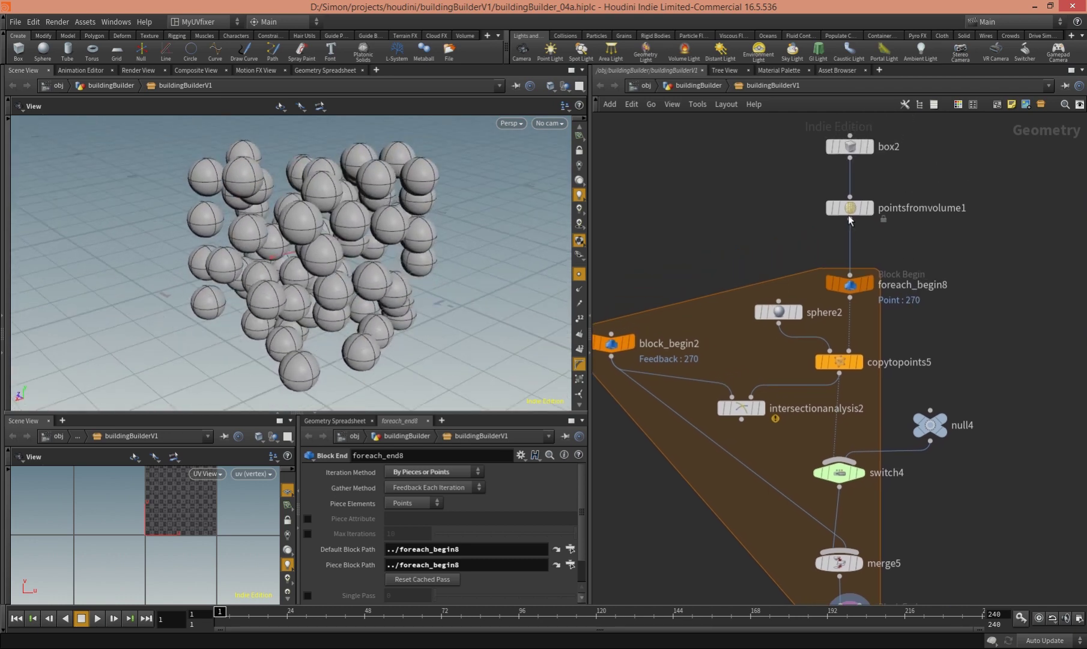
pyautogui.click(850, 209)
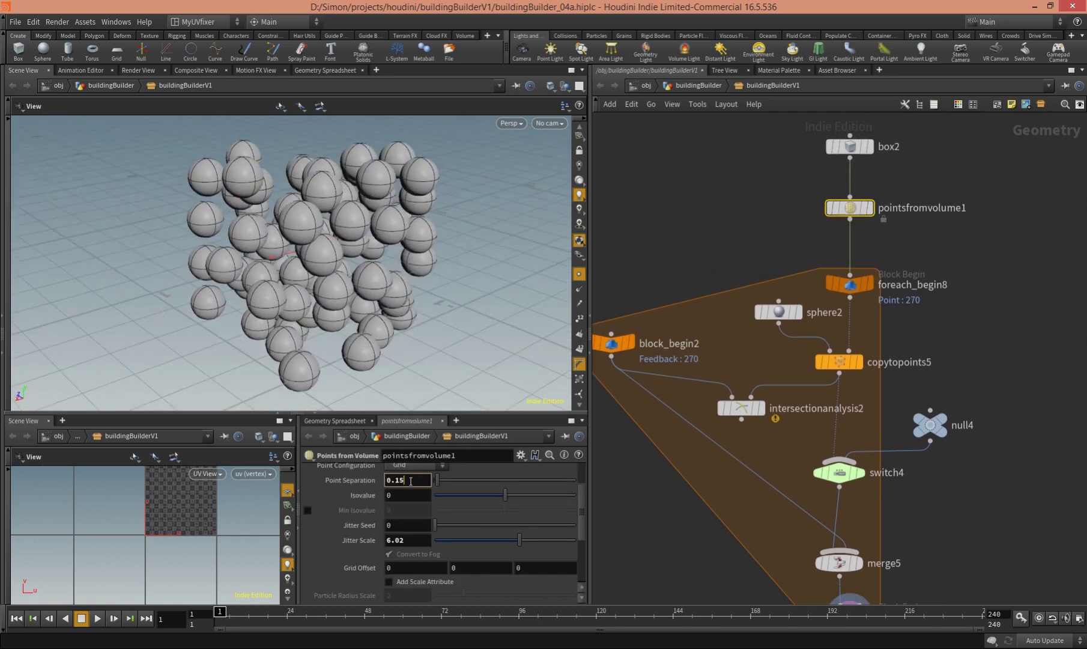
pyautogui.click(411, 481)
pyautogui.write('0.3')
pyautogui.press('Return')
pyautogui.moveTo(347, 296)
pyautogui.mouseDown()
pyautogui.moveTo(406, 279)
pyautogui.moveTo(345, 295)
pyautogui.mouseUp()
pyautogui.moveTo(756, 346); pyautogui.dragTo(784, 291, button='middle')
# Step: Scale sphere2 up to about 0.34, then down to 0.09, and inspect the spheres
pyautogui.click(804, 258)
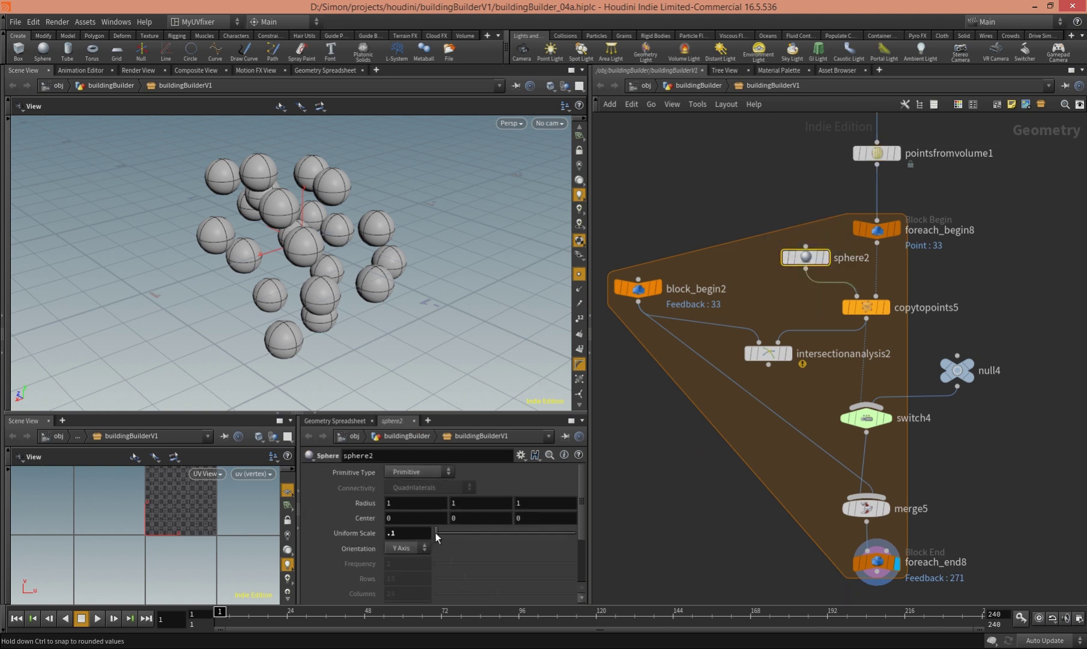
pyautogui.moveTo(435, 533); pyautogui.dragTo(438, 530)
pyautogui.moveTo(360, 315); pyautogui.dragTo(444, 311)
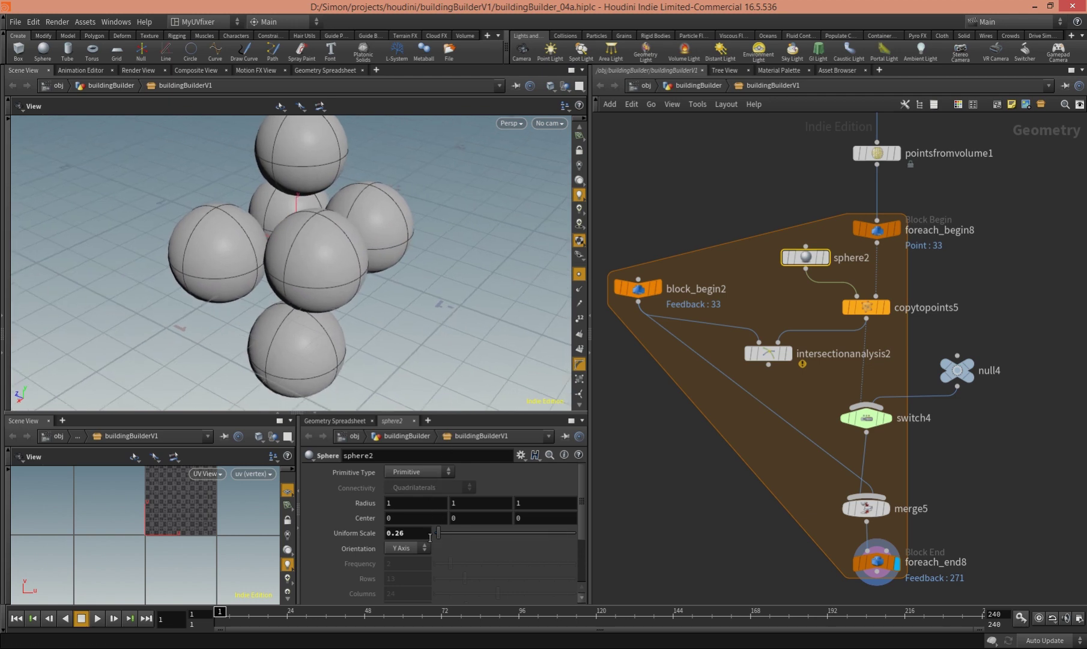
pyautogui.moveTo(439, 538); pyautogui.dragTo(437, 538)
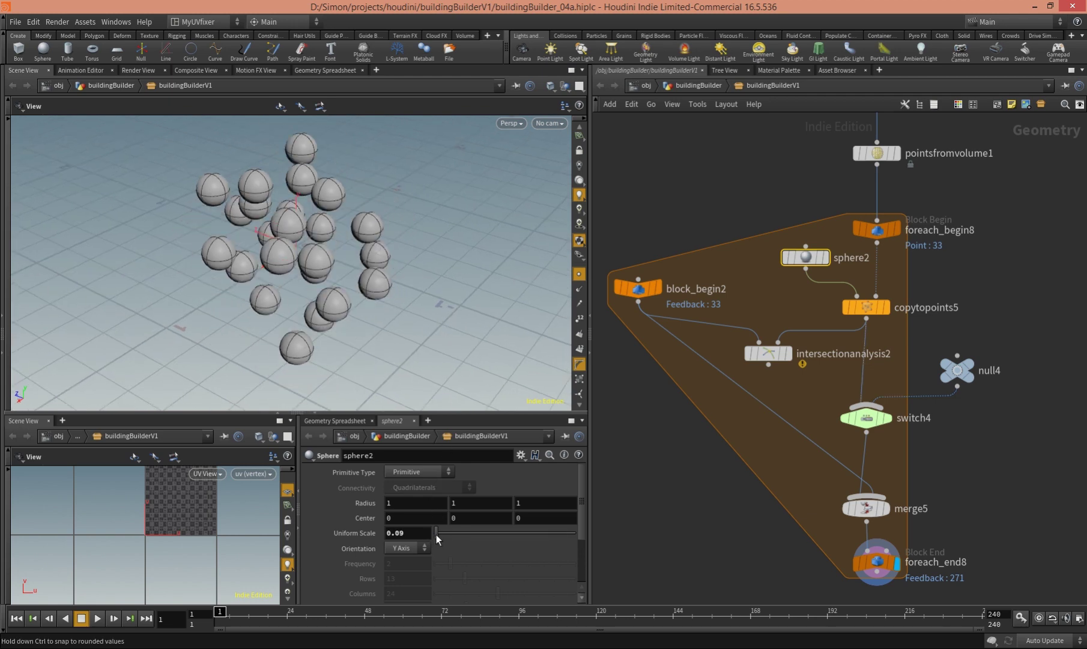
pyautogui.moveTo(397, 390); pyautogui.dragTo(423, 257)
pyautogui.moveTo(423, 257); pyautogui.dragTo(403, 289, button='middle')
pyautogui.moveTo(403, 289); pyautogui.dragTo(392, 302)
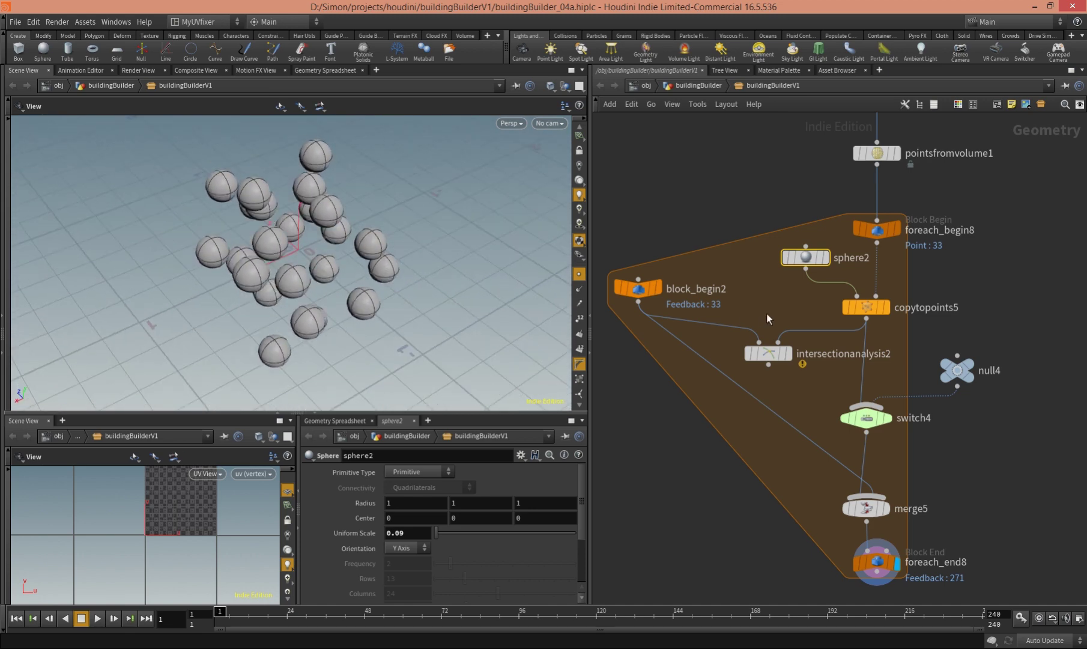
pyautogui.moveTo(905, 313); pyautogui.dragTo(904, 320, button='middle')
pyautogui.scroll(-3, 889, 309)
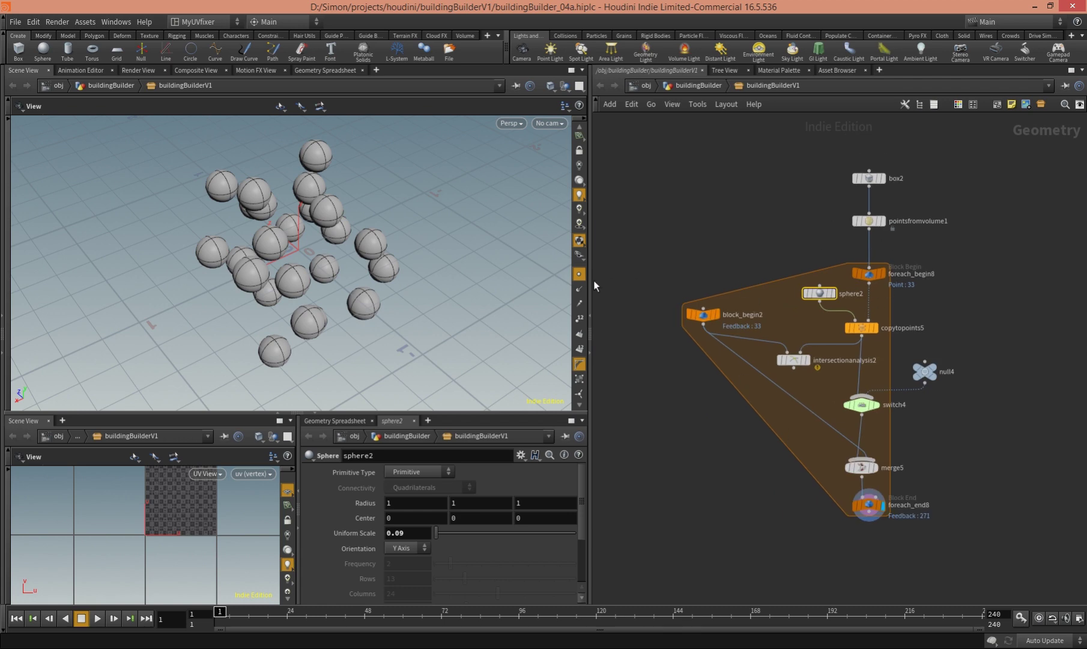
# Step: Widen the network pane and set normal1's display flag to show the building
pyautogui.moveTo(594, 268); pyautogui.dragTo(511, 268)
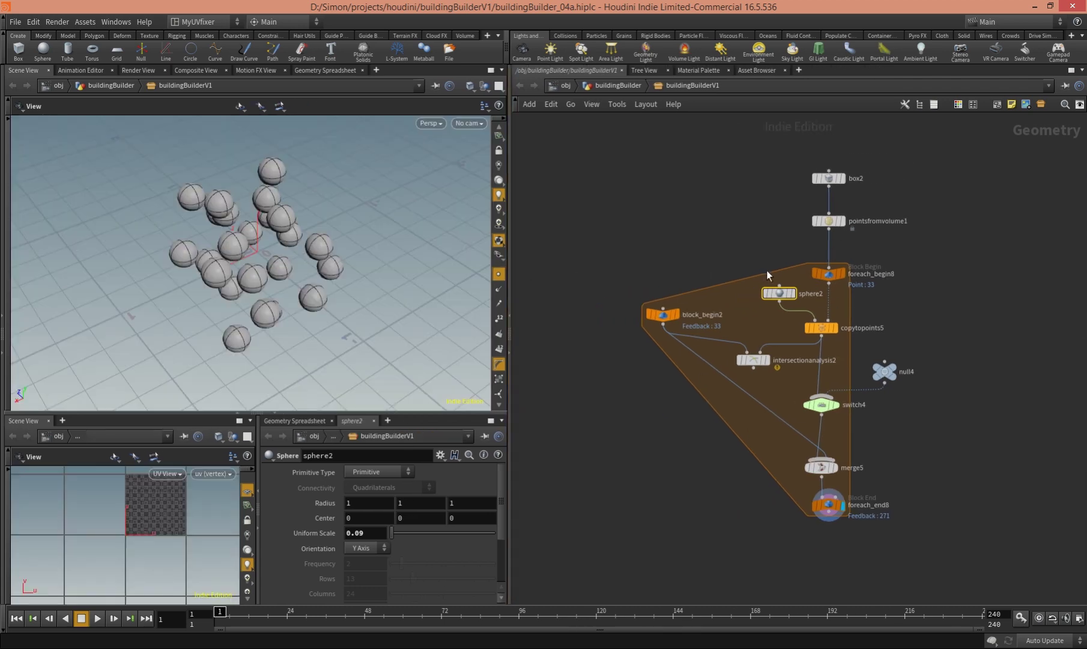
pyautogui.moveTo(769, 276); pyautogui.dragTo(662, 341, button='middle')
pyautogui.scroll(-3, 663, 338)
pyautogui.moveTo(852, 252); pyautogui.dragTo(760, 264, button='middle')
pyautogui.moveTo(805, 204); pyautogui.dragTo(695, 402, button='middle')
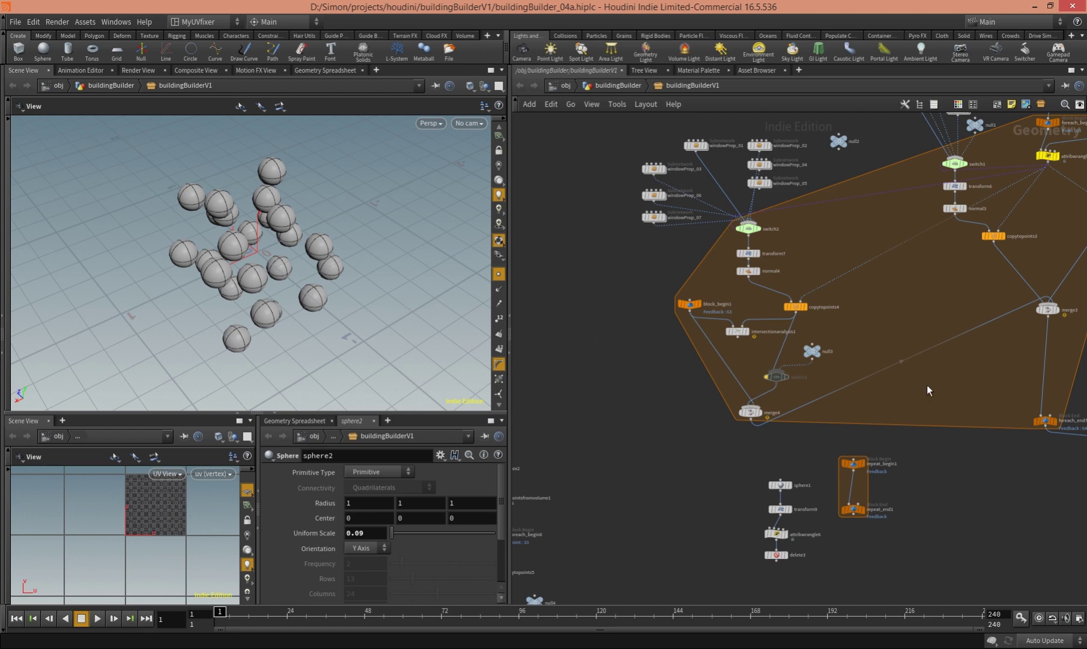
pyautogui.moveTo(928, 391); pyautogui.dragTo(674, 336, button='middle')
pyautogui.moveTo(993, 419); pyautogui.dragTo(522, 320, button='middle')
pyautogui.scroll(4, 772, 349)
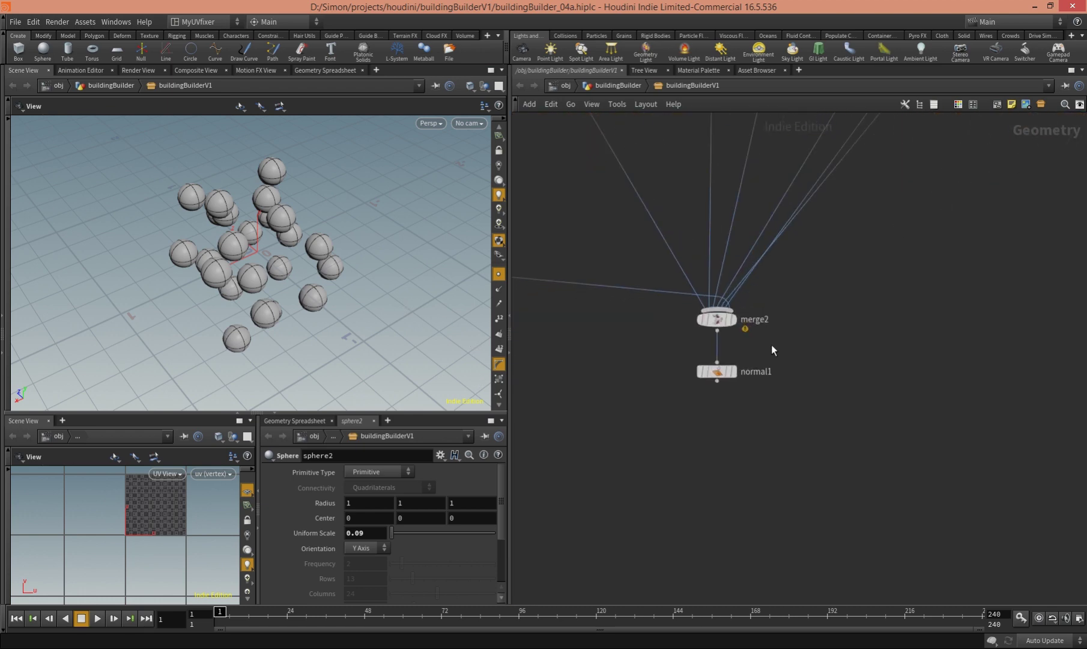
pyautogui.click(735, 372)
# Step: Frame the windowProp/switch2 loop network and orbit out to view the whole building
pyautogui.scroll(-3, 670, 238)
pyautogui.moveTo(670, 238); pyautogui.dragTo(949, 304, button='middle')
pyautogui.scroll(-3, 786, 283)
pyautogui.moveTo(881, 287); pyautogui.dragTo(1056, 286, button='middle')
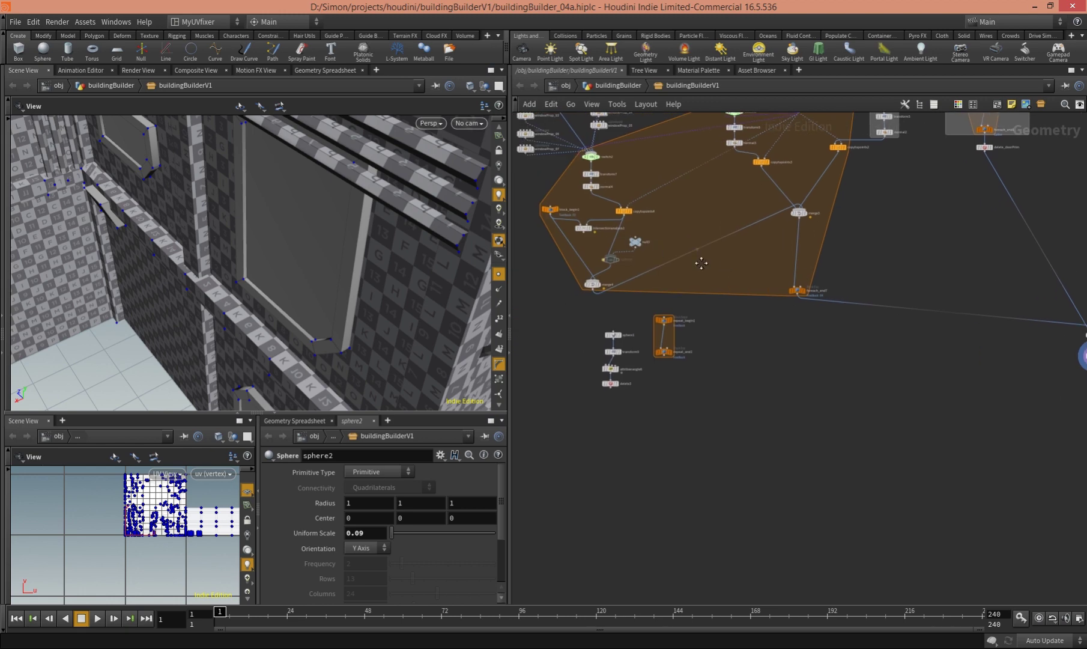
pyautogui.scroll(4, 721, 266)
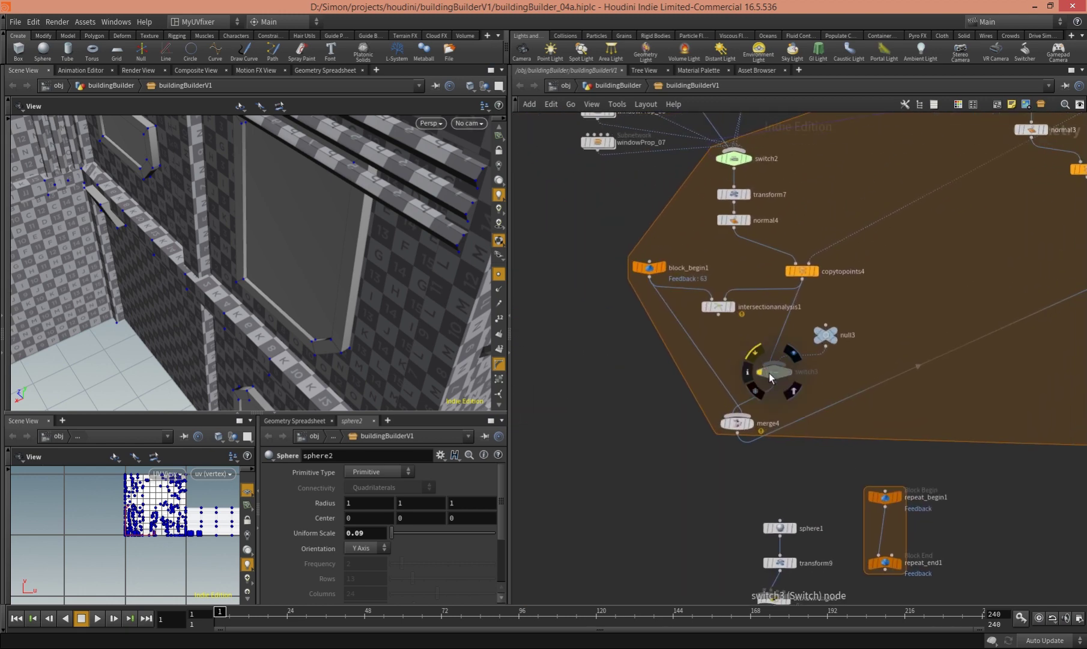
pyautogui.scroll(-4, 818, 356)
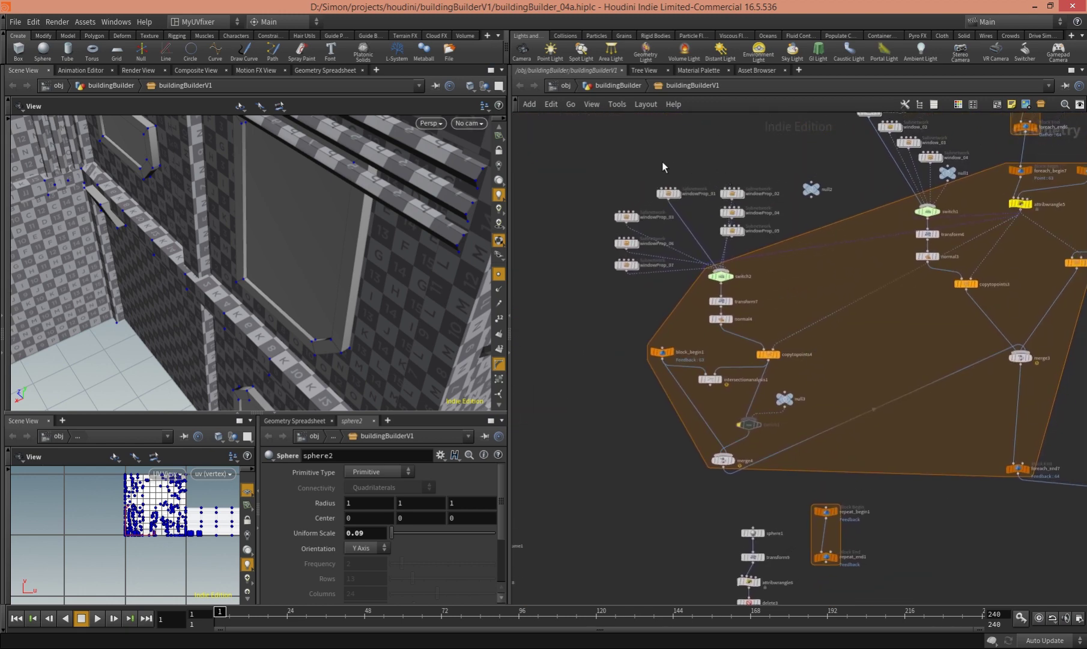
pyautogui.scroll(2, 690, 306)
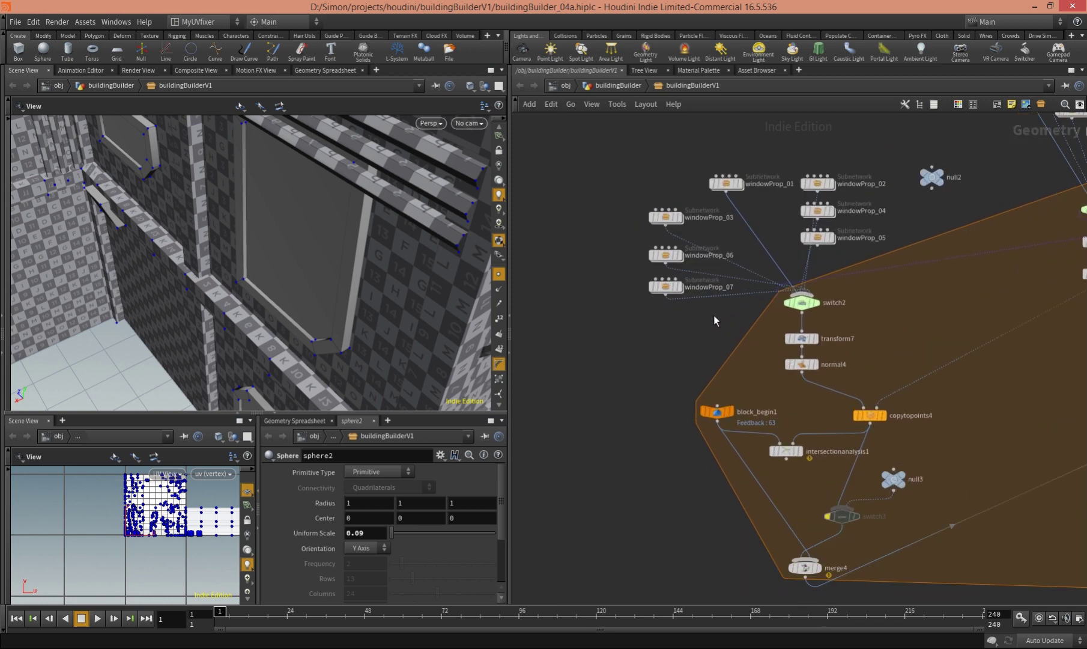
pyautogui.moveTo(419, 308); pyautogui.dragTo(322, 275)
pyautogui.moveTo(323, 274); pyautogui.dragTo(156, 264, button='right')
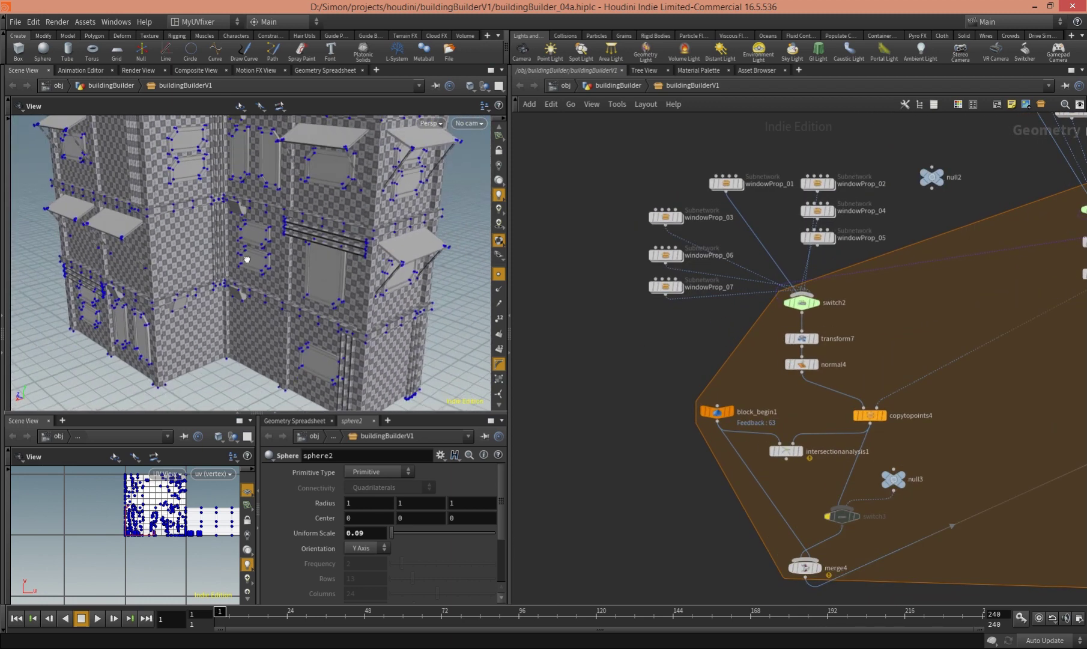
pyautogui.moveTo(245, 259); pyautogui.dragTo(277, 352, button='middle')
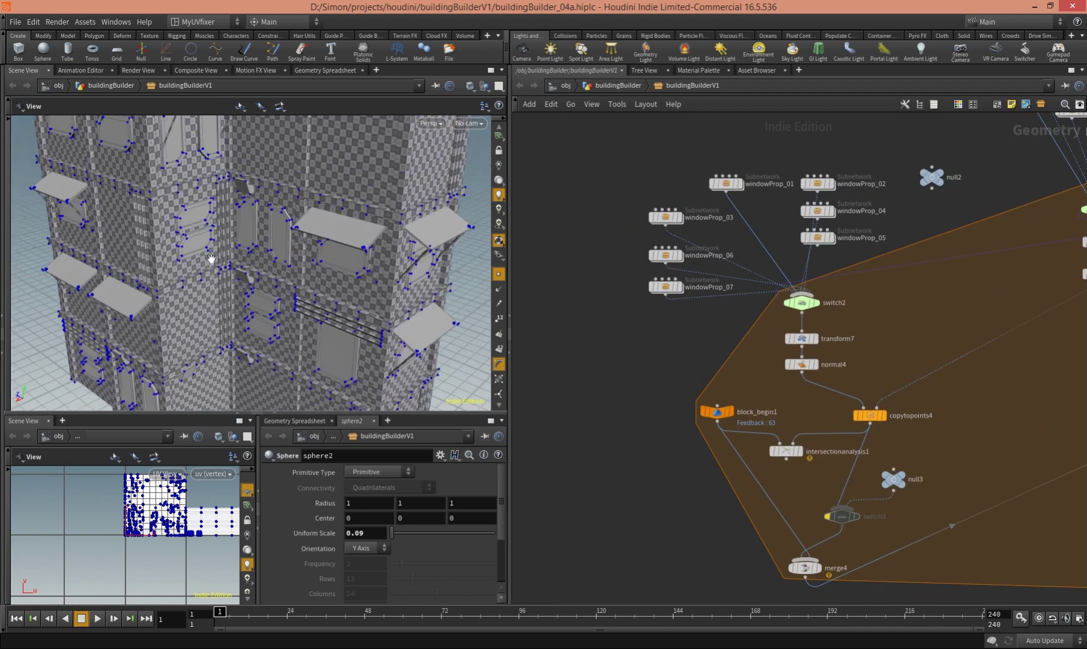
pyautogui.scroll(2, 731, 271)
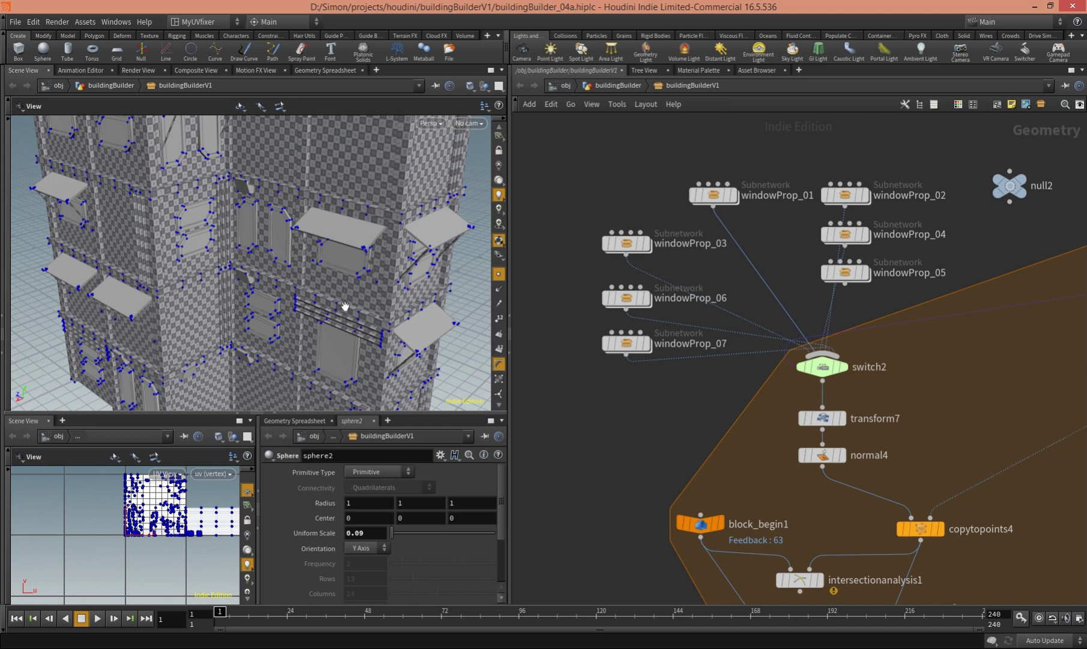
# Step: Bring switch3 and merge4 into the network view and orbit the building to see its roof and corners
pyautogui.moveTo(919, 395); pyautogui.dragTo(810, 140, button='middle')
pyautogui.moveTo(814, 275)
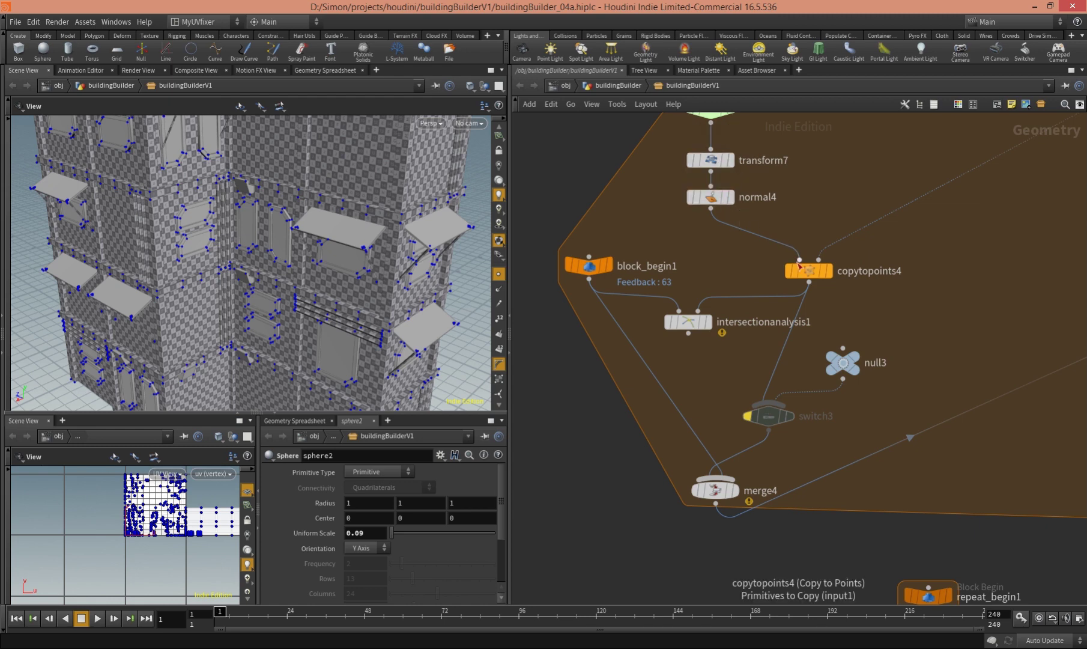
pyautogui.moveTo(834, 303); pyautogui.dragTo(850, 288, button='middle')
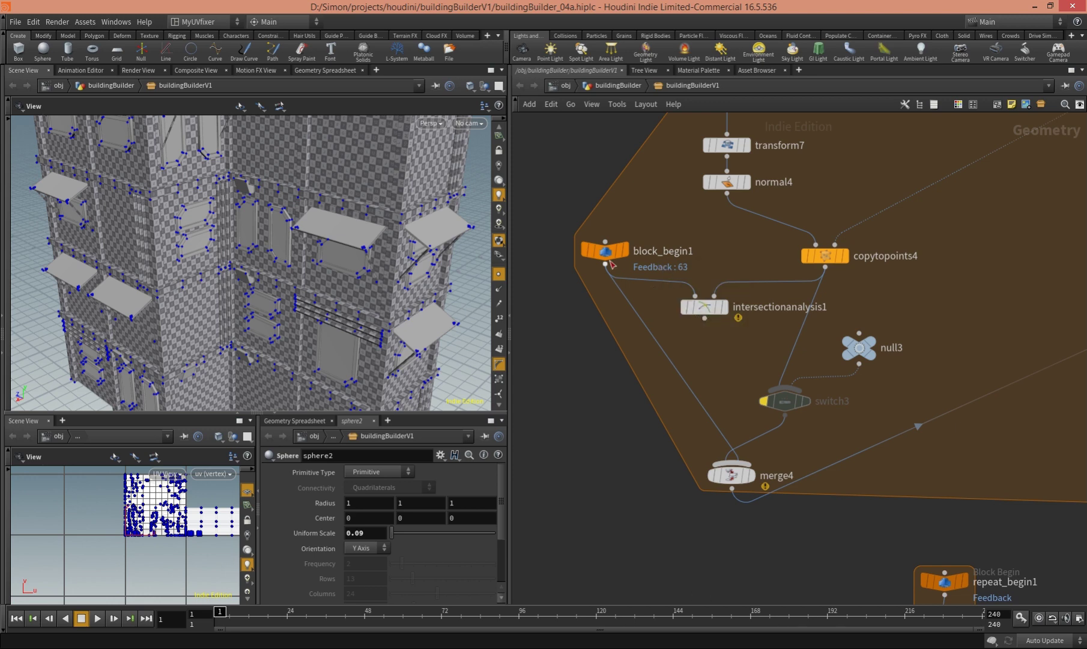
pyautogui.moveTo(609, 258)
pyautogui.moveTo(765, 385); pyautogui.dragTo(774, 361, button='middle')
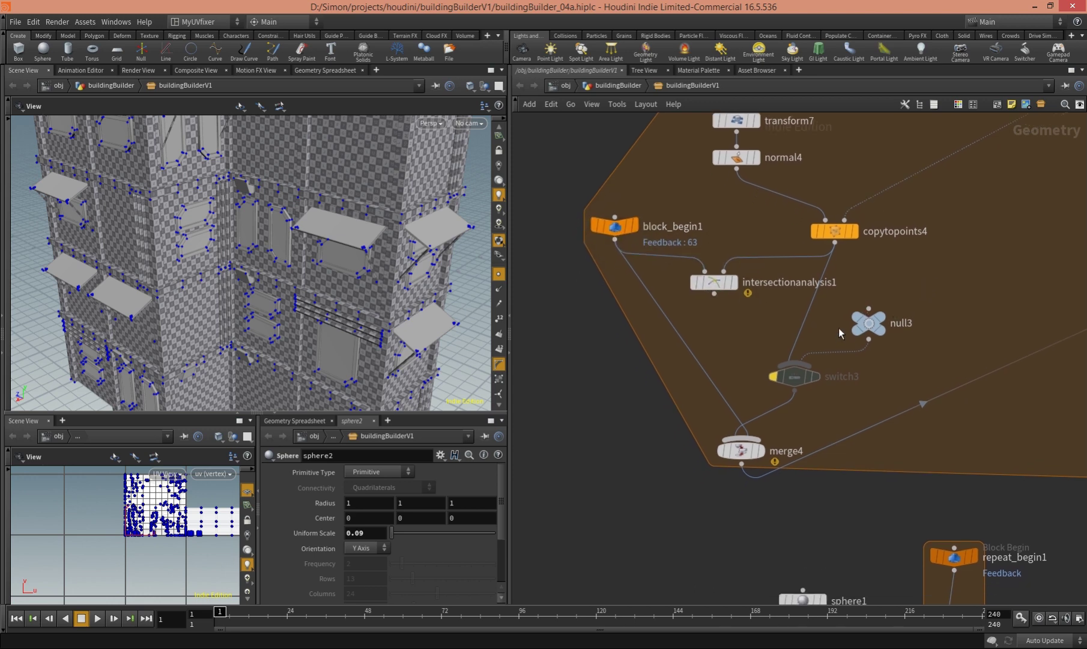
pyautogui.moveTo(775, 360)
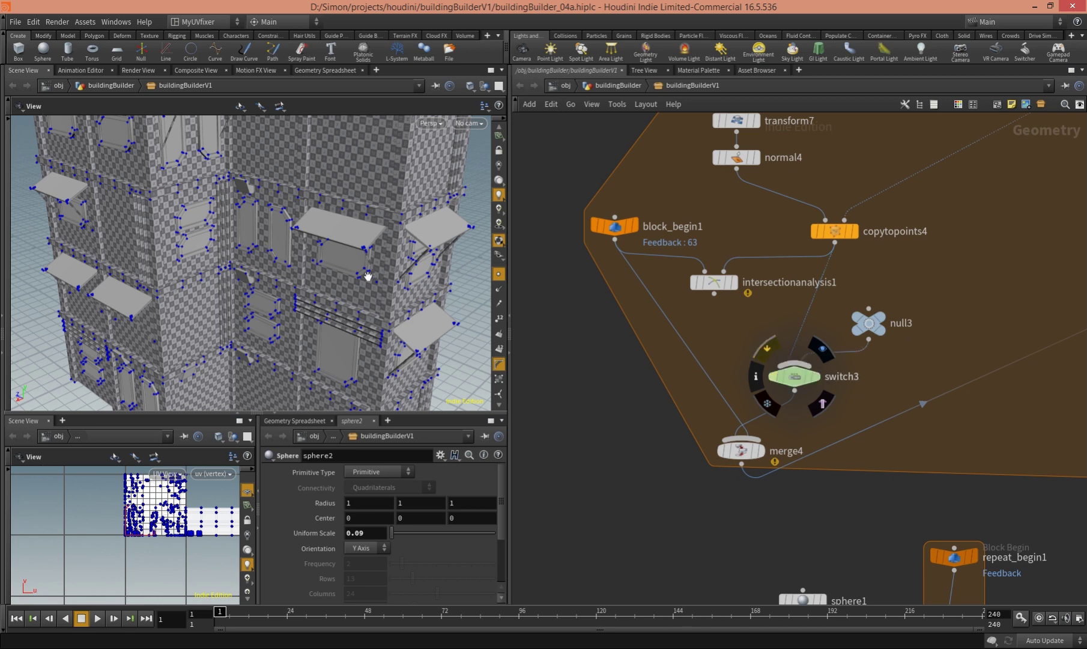
pyautogui.moveTo(304, 200); pyautogui.dragTo(331, 313, button='middle')
pyautogui.moveTo(309, 268)
pyautogui.mouseDown()
pyautogui.moveTo(347, 293)
pyautogui.moveTo(271, 293)
pyautogui.mouseUp()
pyautogui.moveTo(412, 300); pyautogui.dragTo(320, 264)
# Step: Toggle switch3's bypass flag and zoom in on the building to compare the window awnings
pyautogui.moveTo(786, 368)
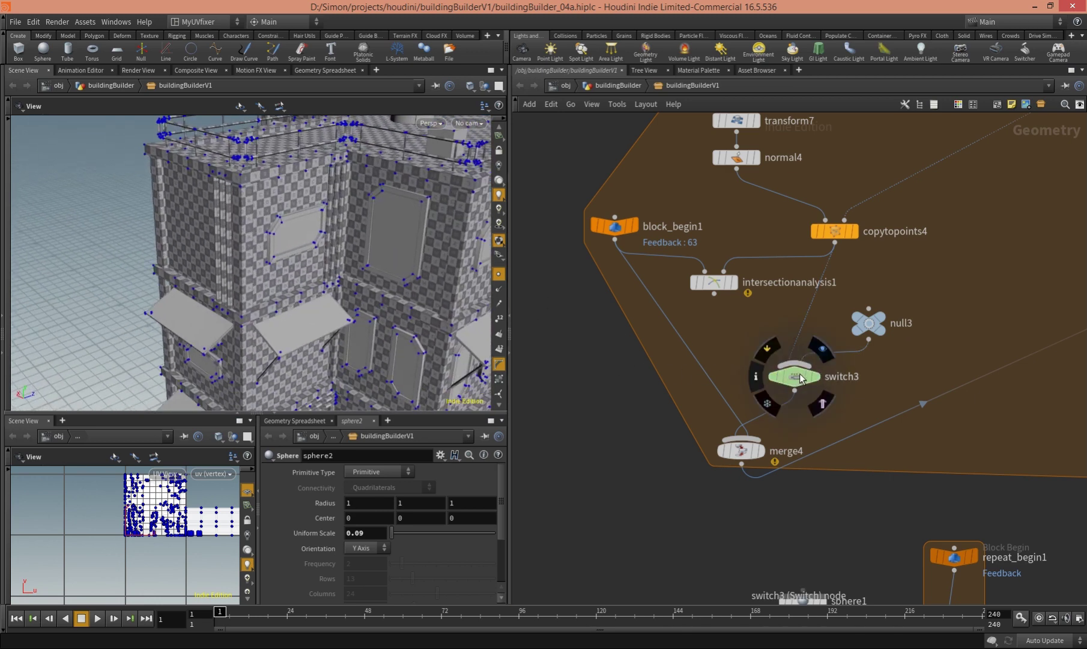
pyautogui.click(768, 349)
pyautogui.moveTo(405, 308); pyautogui.dragTo(257, 242, button='middle')
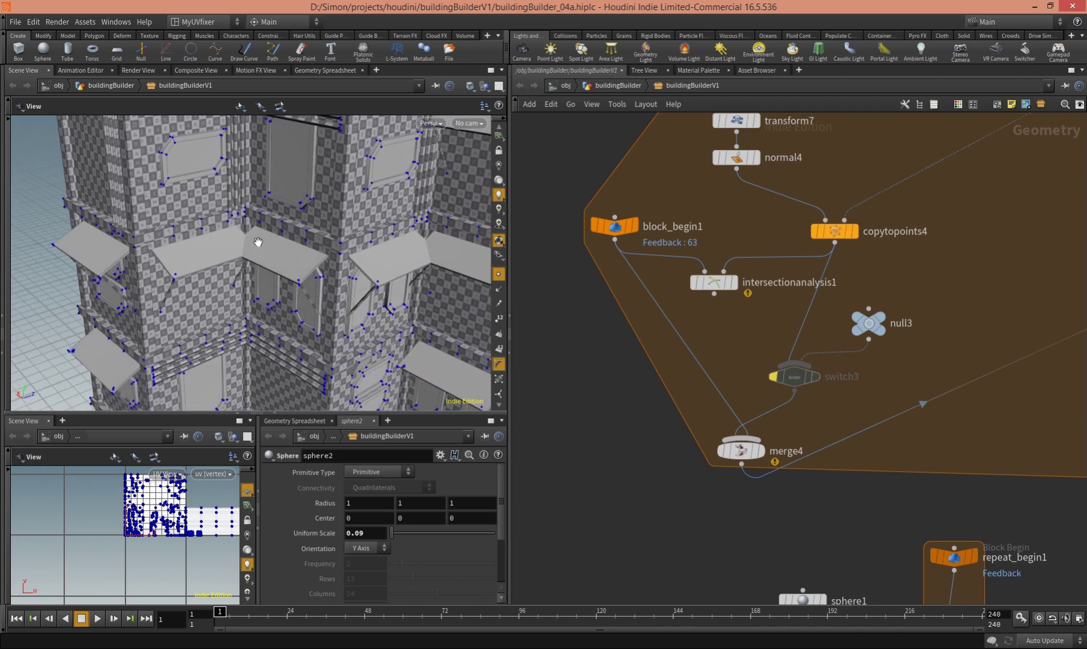
pyautogui.moveTo(258, 243); pyautogui.dragTo(360, 251, button='right')
pyautogui.moveTo(789, 367)
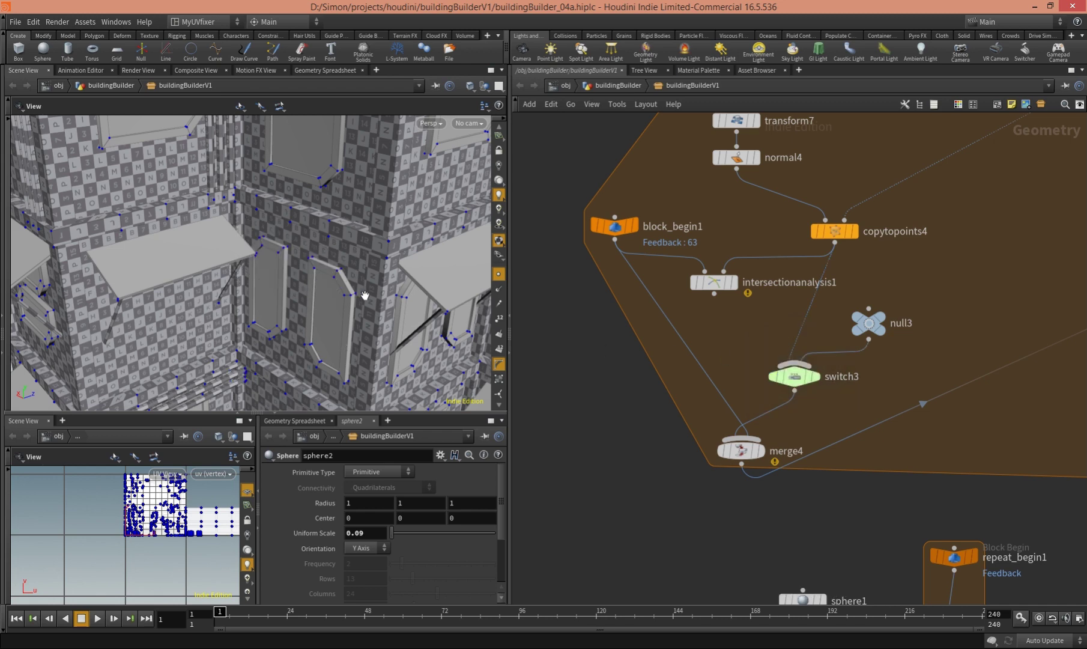
pyautogui.moveTo(338, 321)
pyautogui.mouseDown()
pyautogui.moveTo(342, 283)
pyautogui.moveTo(341, 318)
pyautogui.mouseUp()
pyautogui.moveTo(341, 318); pyautogui.dragTo(306, 302, button='right')
pyautogui.moveTo(359, 292); pyautogui.dragTo(336, 257, button='middle')
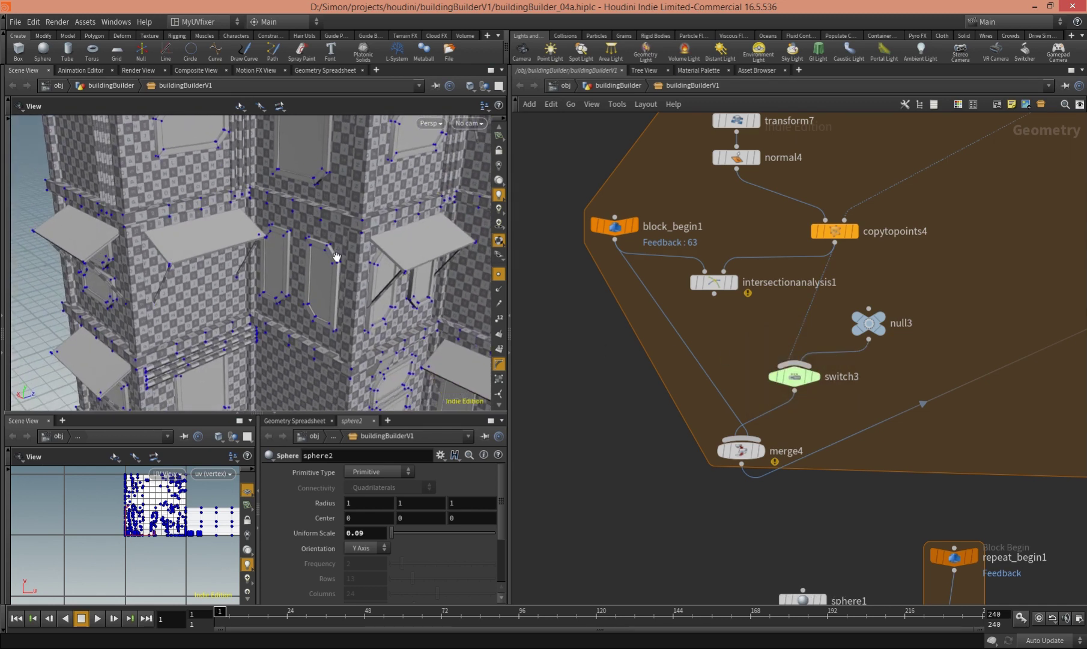
pyautogui.moveTo(744, 457)
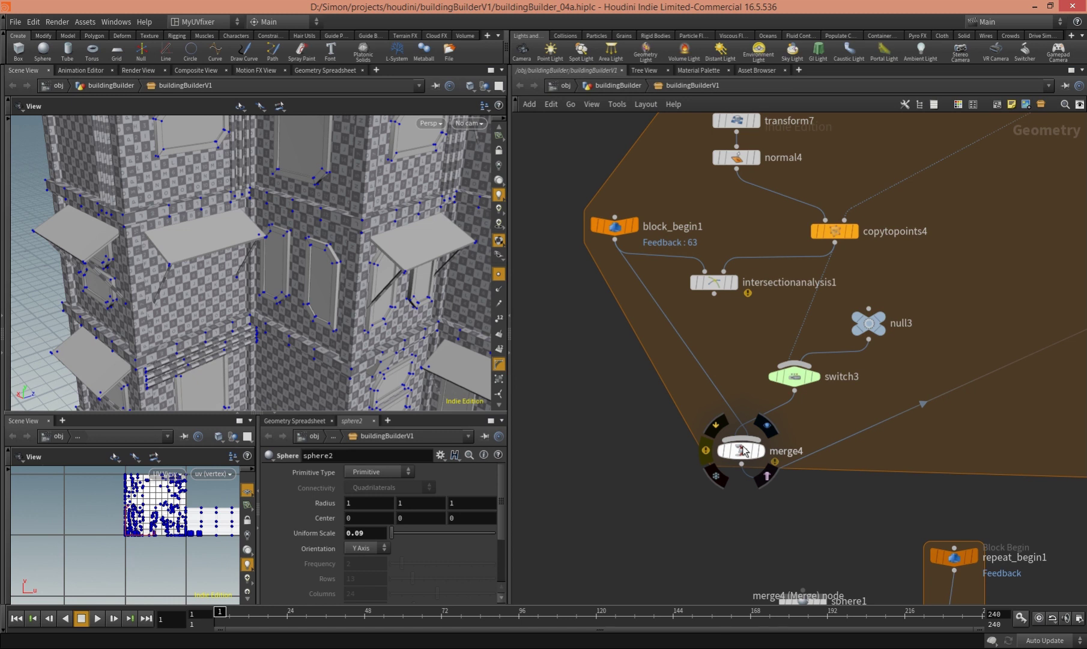